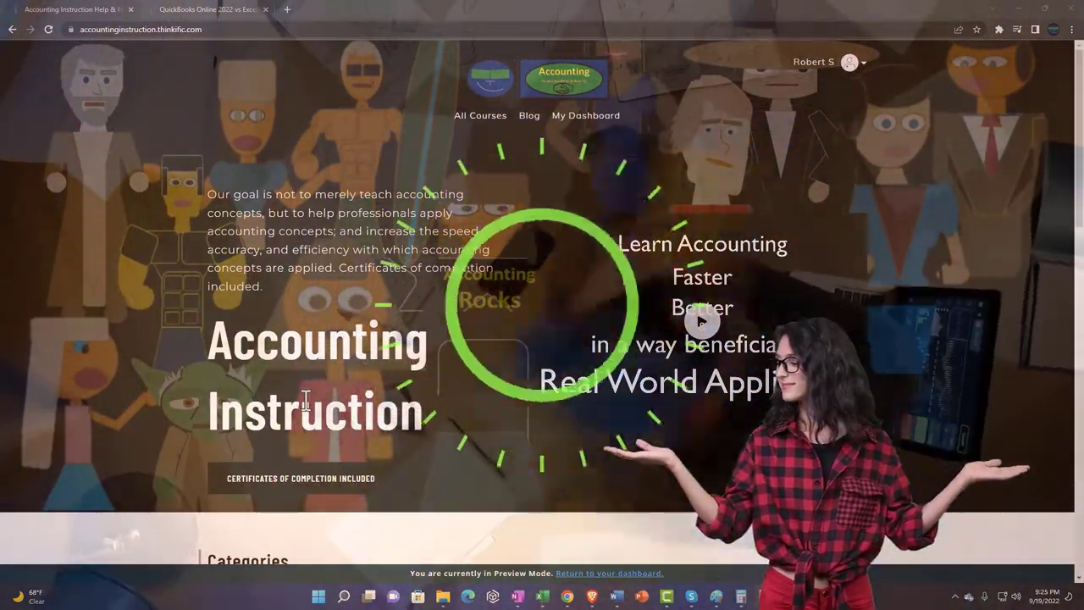
Look over the Accounting Instruction course categories and the lesson sections of the QuickBooks Online 2022 vs Excel course.
{"action": "scroll", "coordinate": [149, 464], "scroll_direction": "down", "scroll_amount": 6}
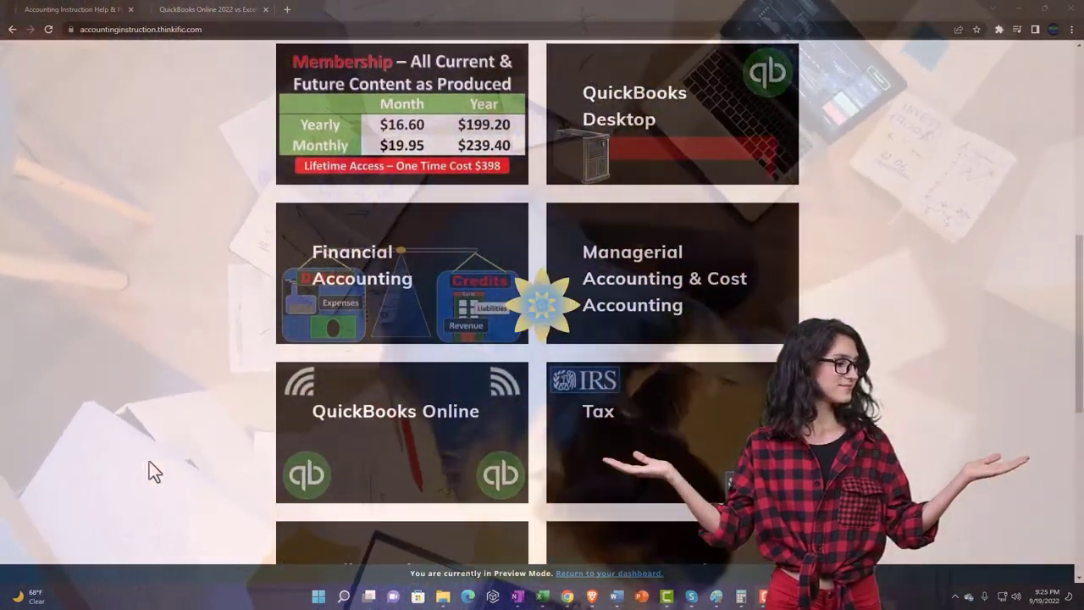
{"action": "scroll", "coordinate": [149, 464], "scroll_direction": "down", "scroll_amount": 5}
{"action": "scroll", "coordinate": [149, 463], "scroll_direction": "down", "scroll_amount": 1}
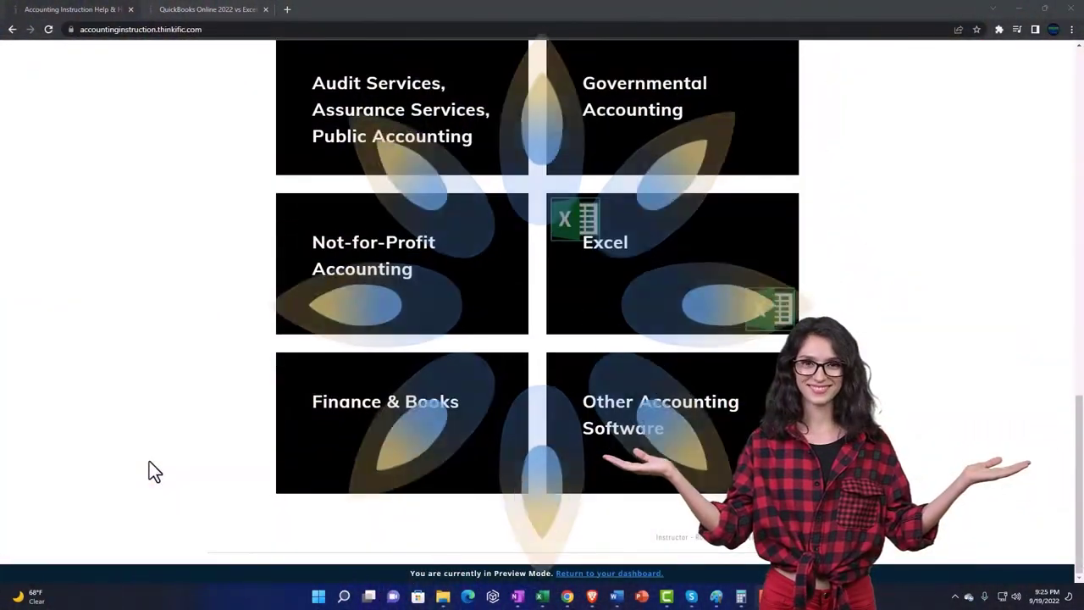
{"action": "left_click", "coordinate": [194, 10]}
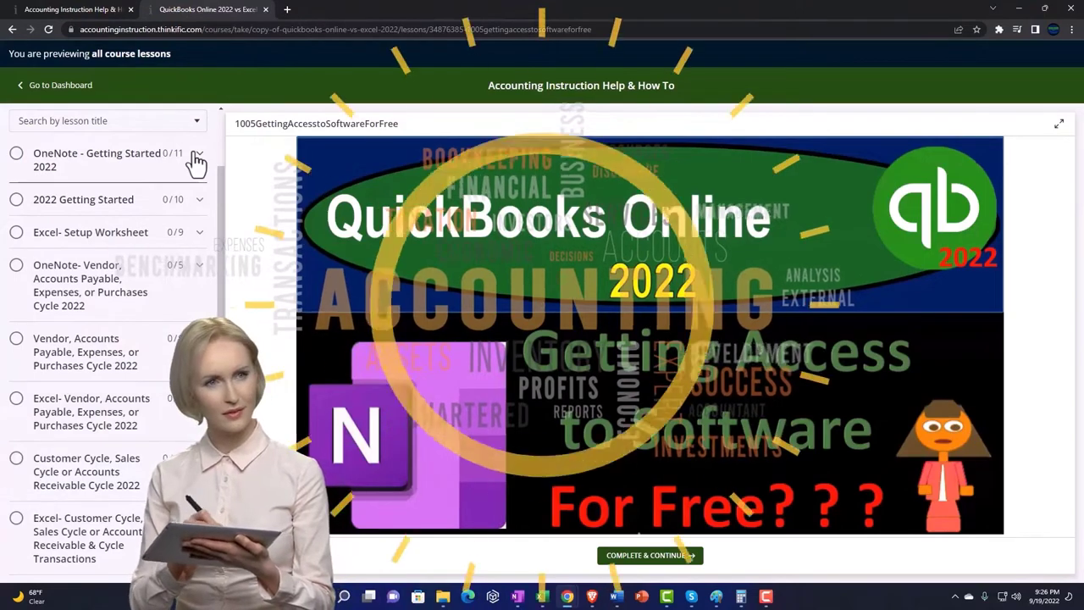
{"action": "left_click", "coordinate": [197, 159]}
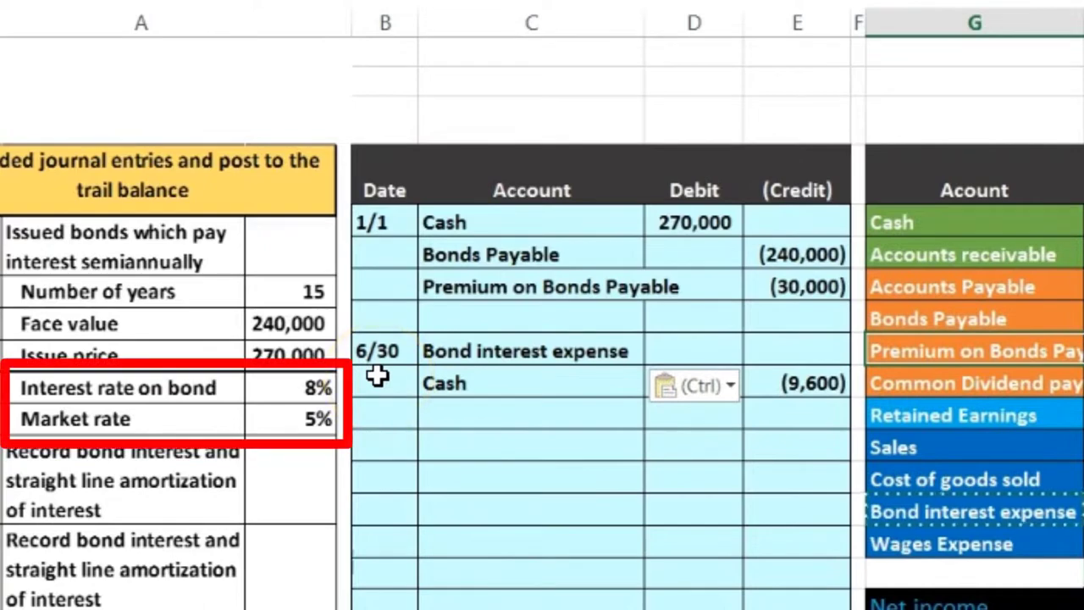
Start the first row of the straight line amortization table with date 1/1 and an unamortized premium of 30000.
{"action": "left_click", "coordinate": [413, 379]}
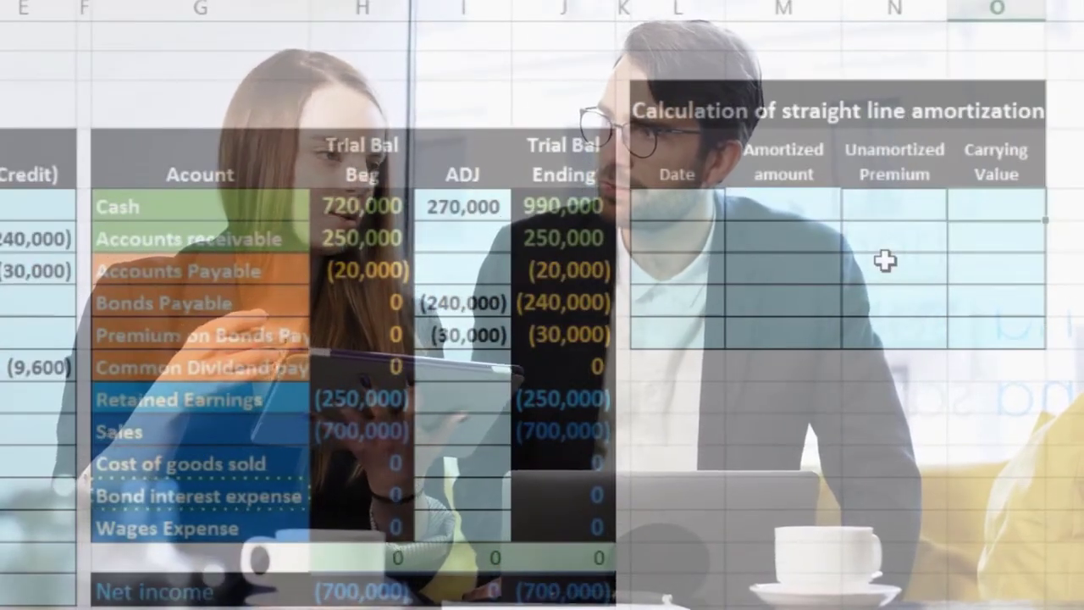
{"action": "key", "text": "Left"}
{"action": "key", "text": "Left"}
{"action": "key", "text": "Left"}
{"action": "type", "text": "1/1"}
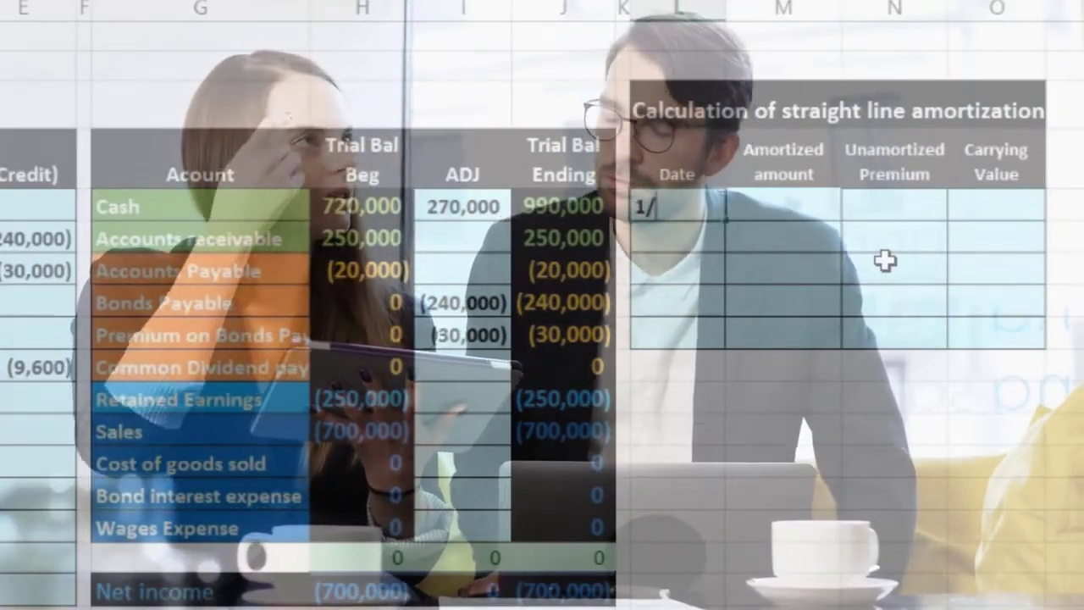
{"action": "key", "text": "Tab"}
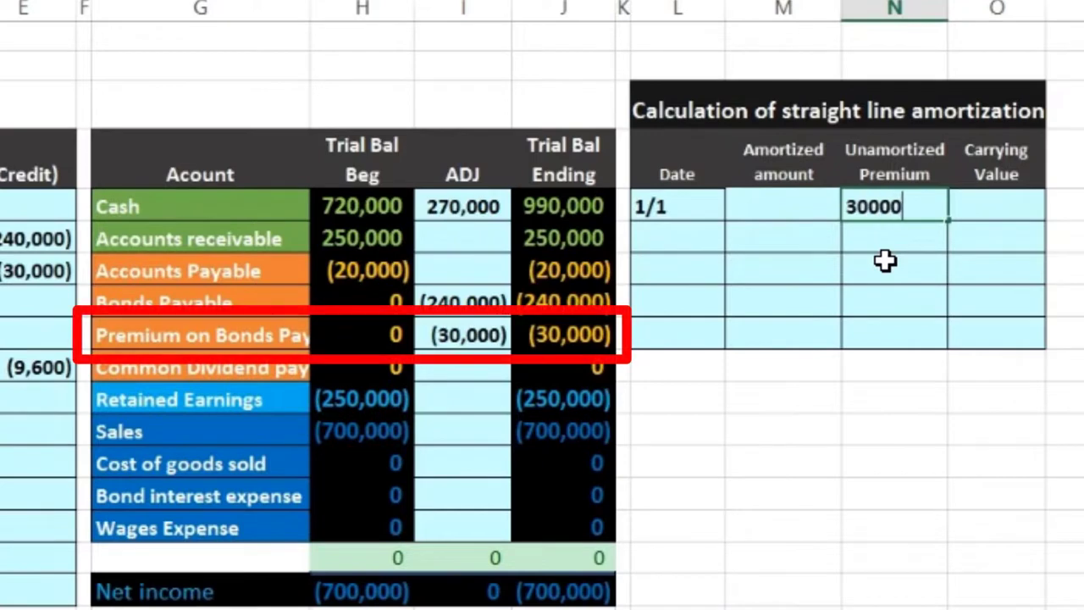
{"action": "key", "text": "Tab"}
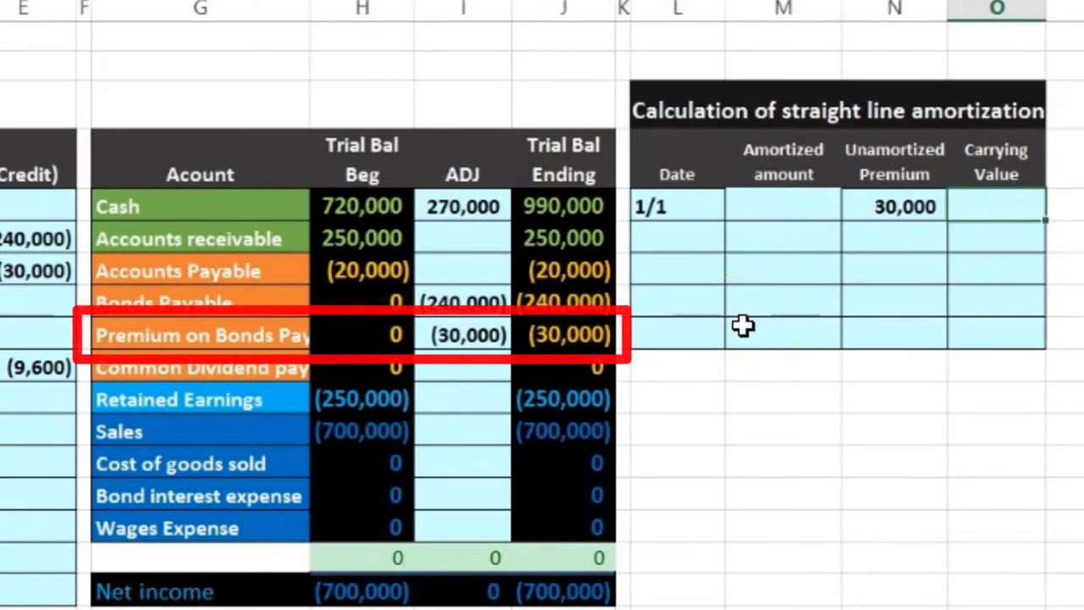
Calculate the 1/1 carrying value with the formula +240000+N20.
{"action": "type", "text": "+24"}
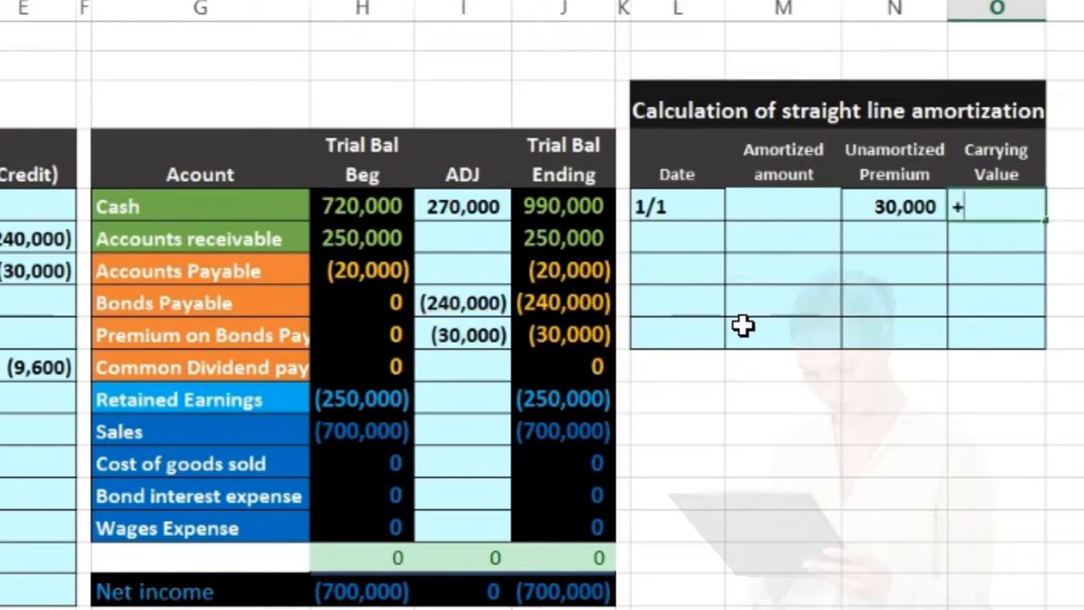
{"action": "type", "text": "0000-"}
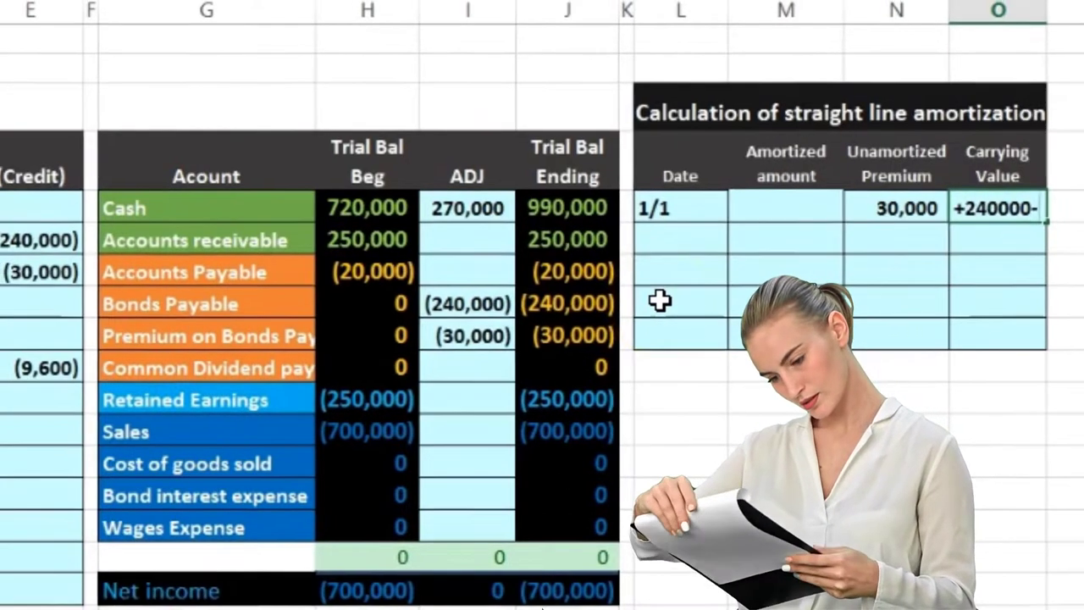
{"action": "key", "text": "BackSpace"}
{"action": "type", "text": "+"}
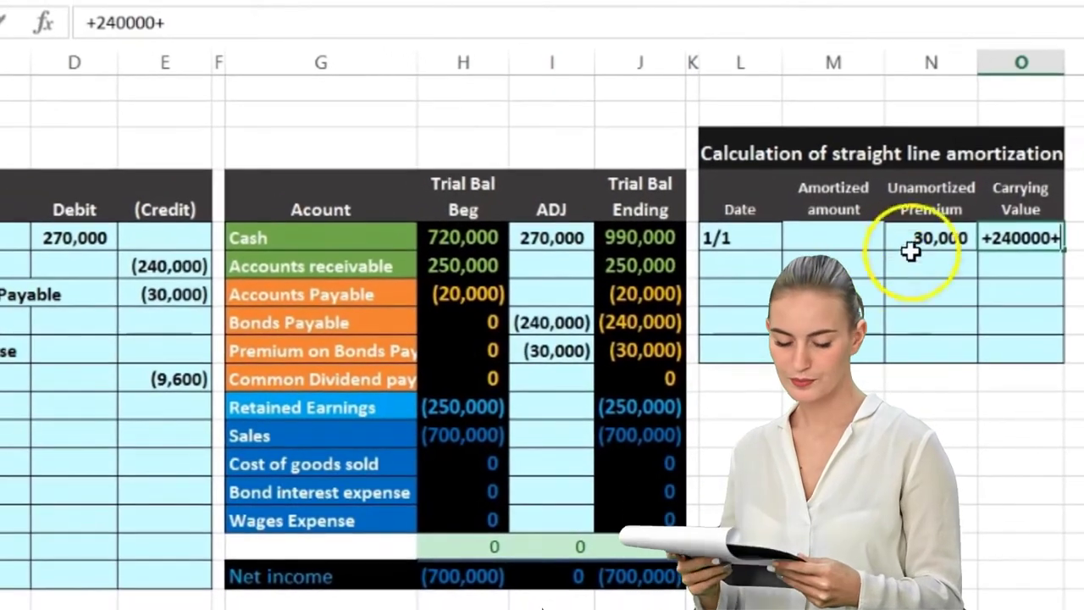
{"action": "left_click", "coordinate": [913, 240]}
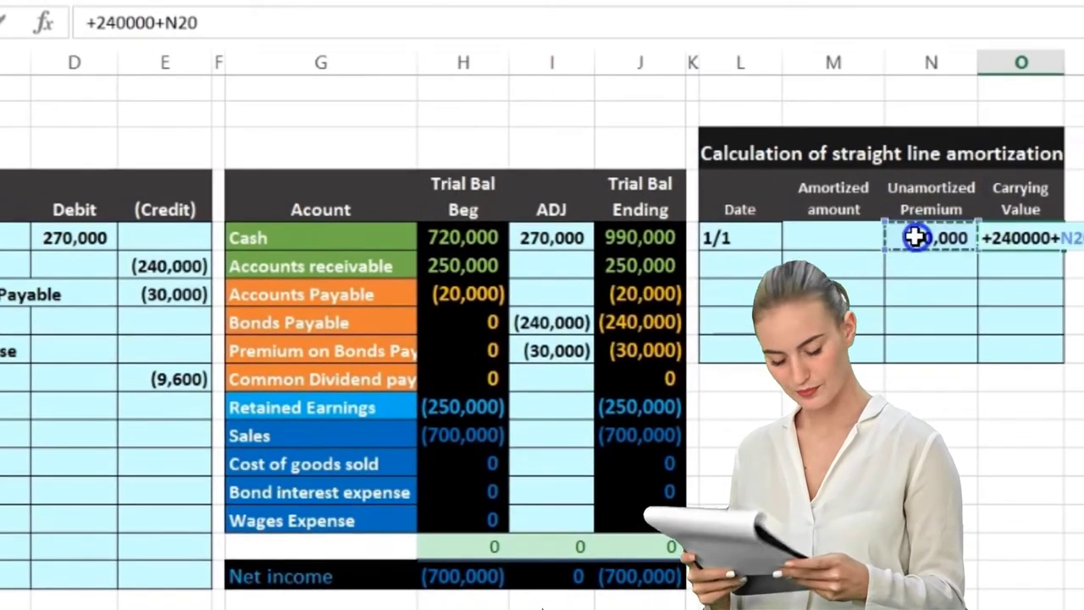
{"action": "key", "text": "Return"}
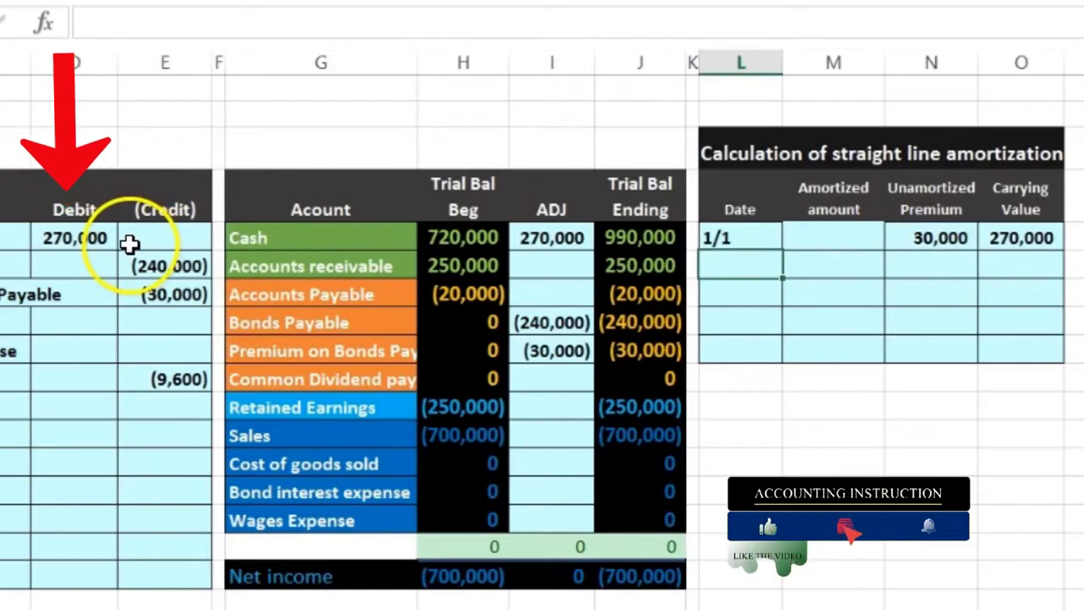
Enter 6/30 as the date in the second row of the straight line amortization table.
{"action": "left_click", "coordinate": [618, 332]}
{"action": "left_click_drag", "start_coordinate": [682, 336], "coordinate": [644, 348]}
{"action": "left_click", "coordinate": [738, 273]}
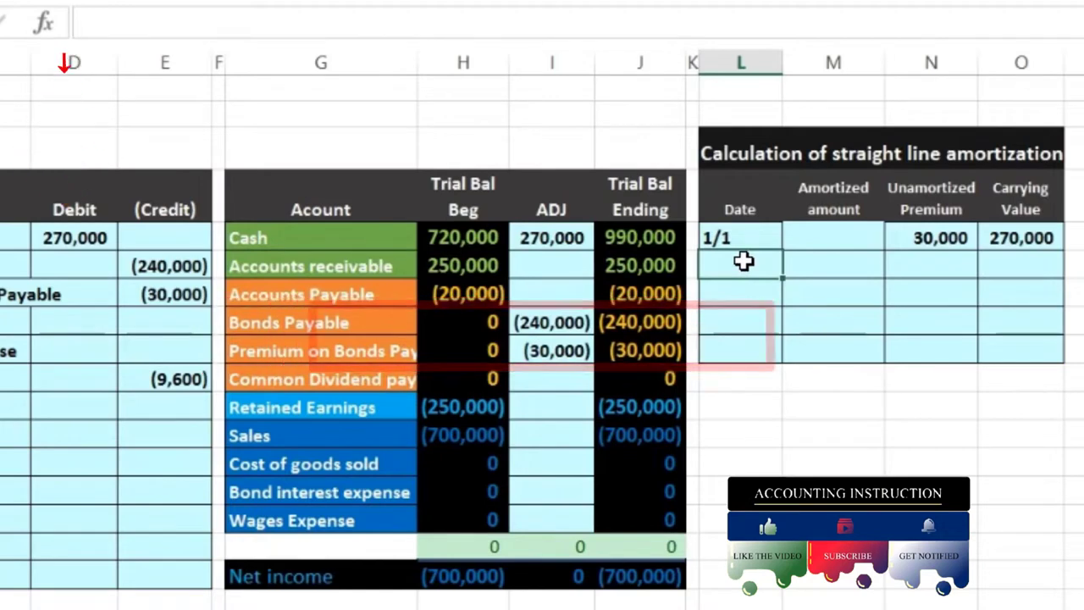
{"action": "type", "text": "6/30"}
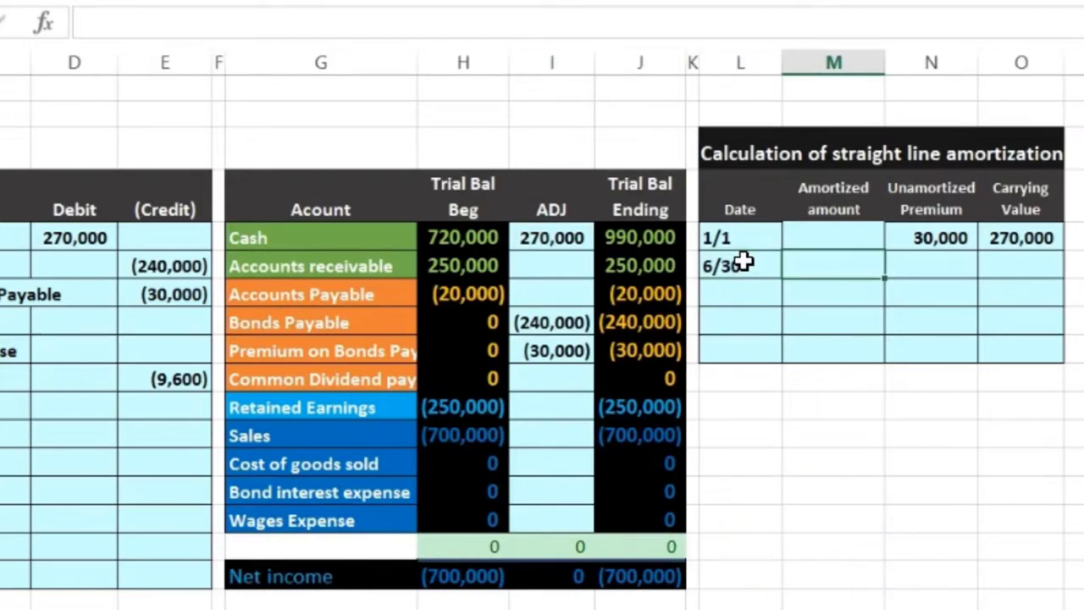
In Calculator, divide the 30,000 premium by 15 years and halve the result for semiannual periods.
{"action": "key", "text": "XF86Calculator"}
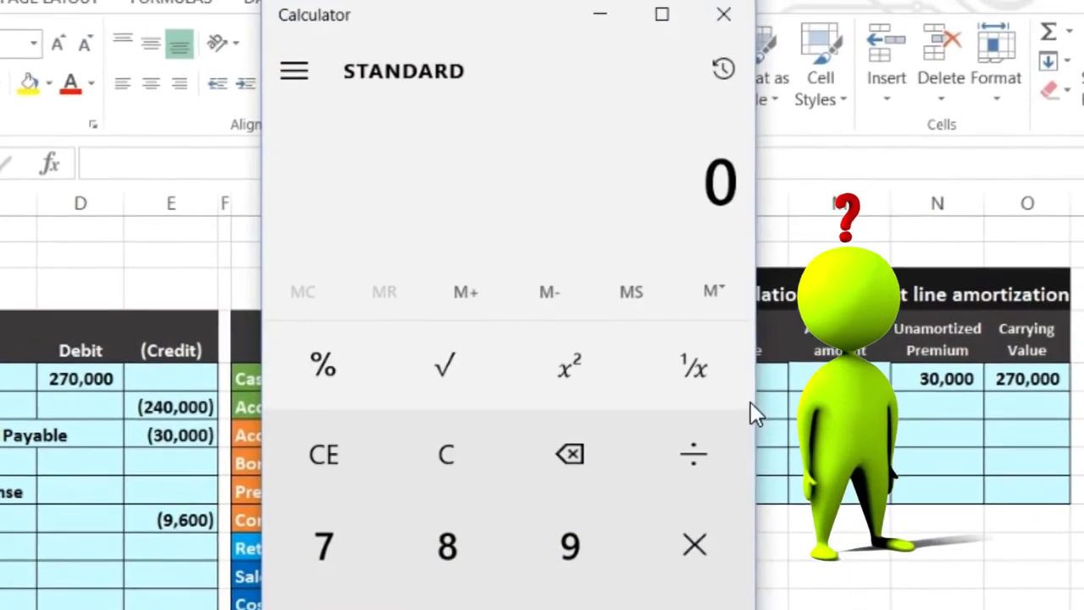
{"action": "left_click_drag", "start_coordinate": [522, 23], "coordinate": [421, 19]}
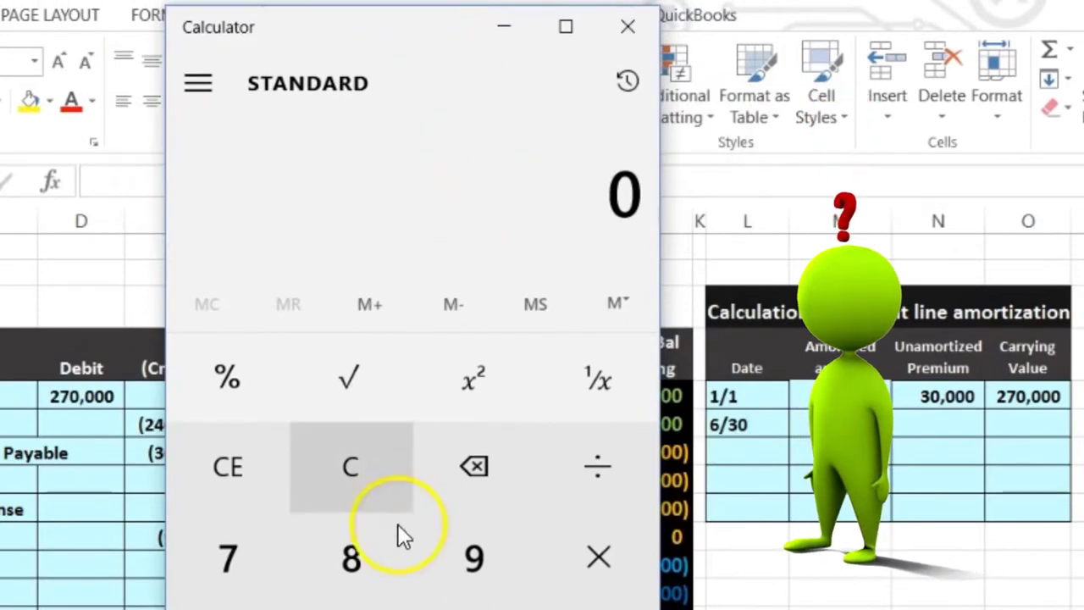
{"action": "type", "text": "30,"}
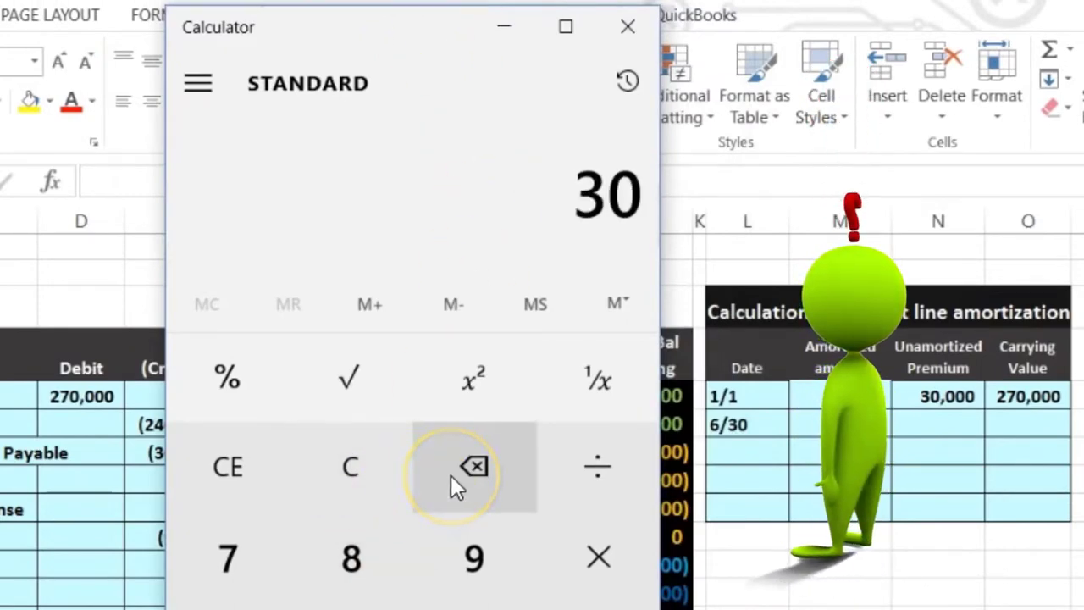
{"action": "type", "text": "000"}
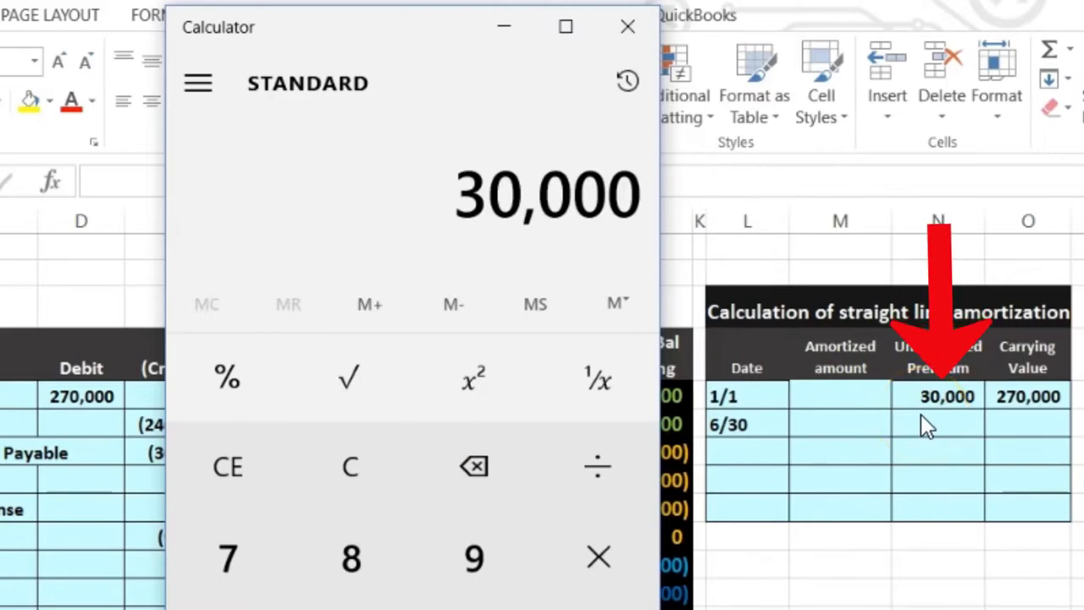
{"action": "key", "text": "slash"}
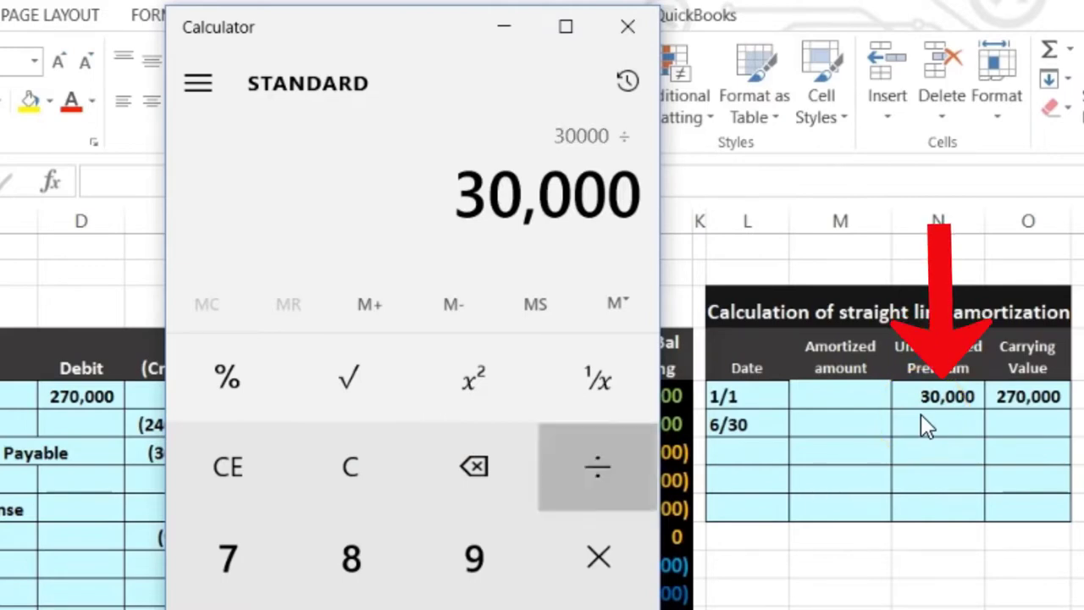
{"action": "type", "text": "15"}
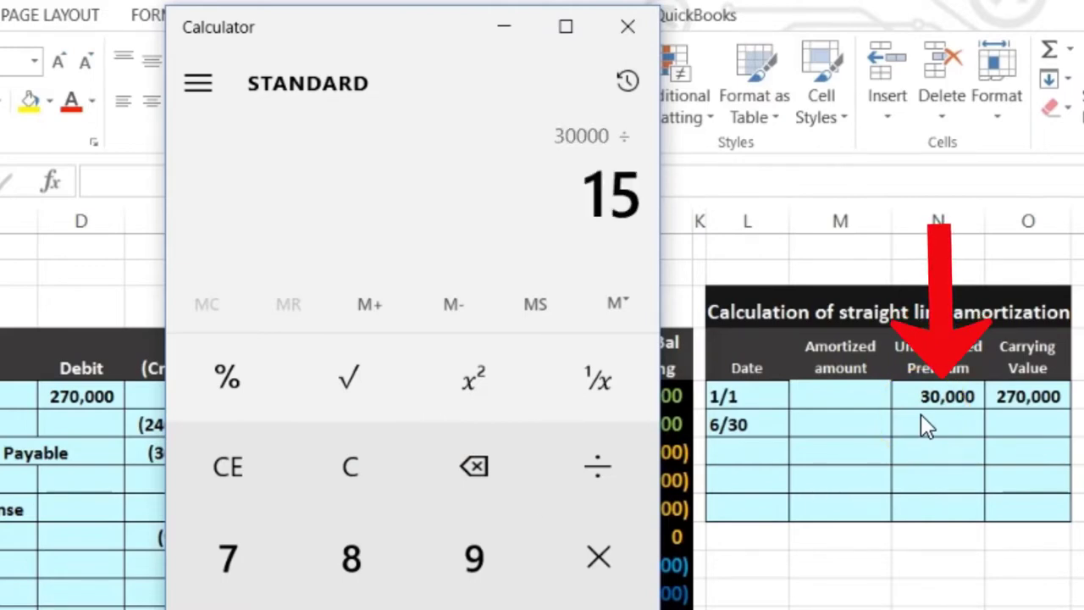
{"action": "key", "text": "Return"}
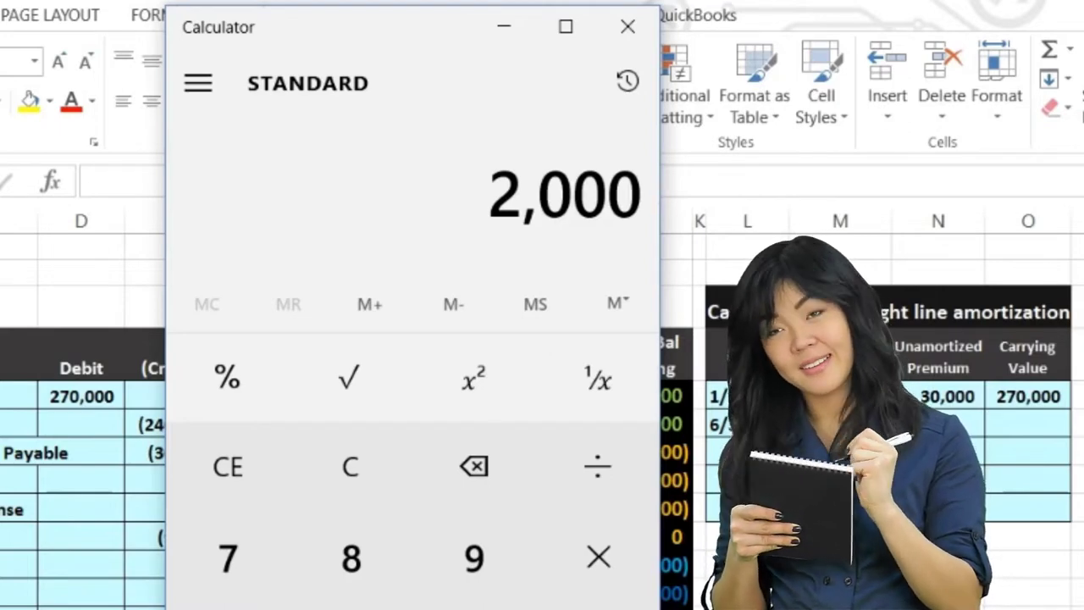
{"action": "key", "text": "slash"}
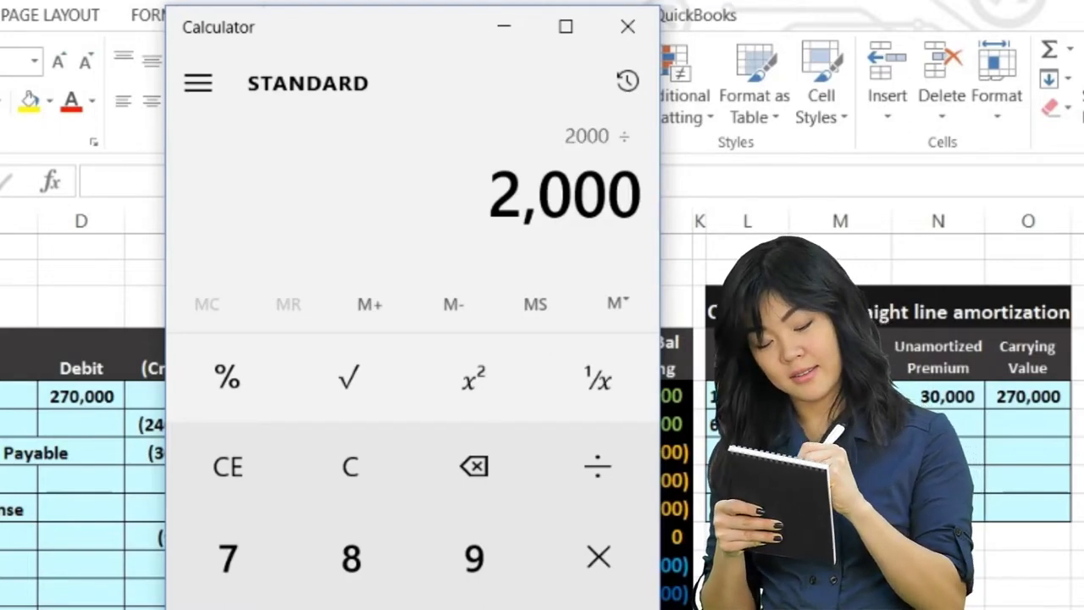
{"action": "key", "text": "Return"}
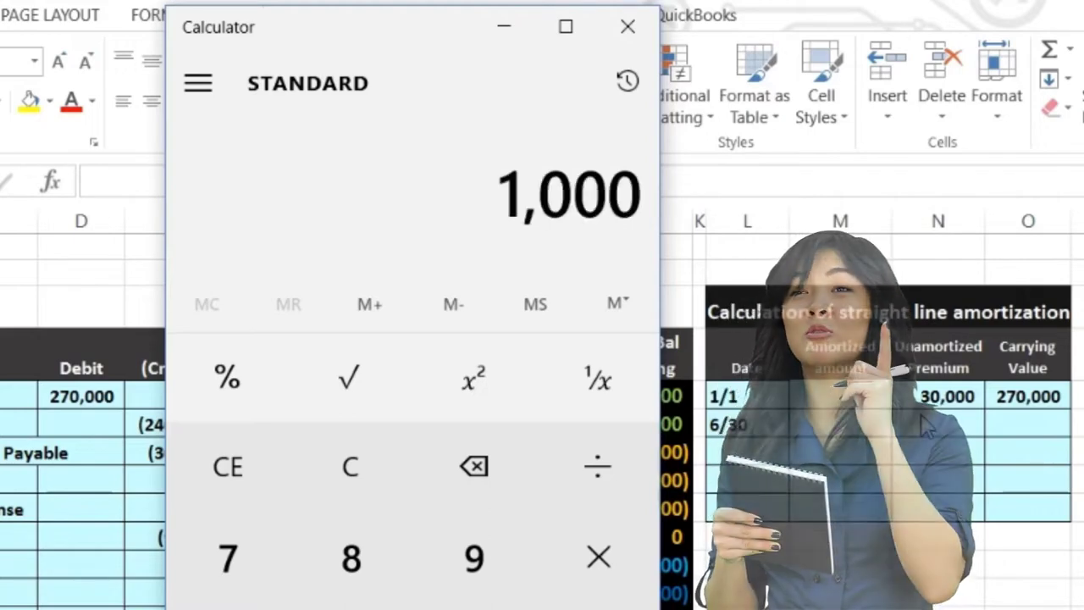
Clear the calculation and divide 30,000 by 30 periods to check the semiannual amortization.
{"action": "left_click", "coordinate": [378, 481]}
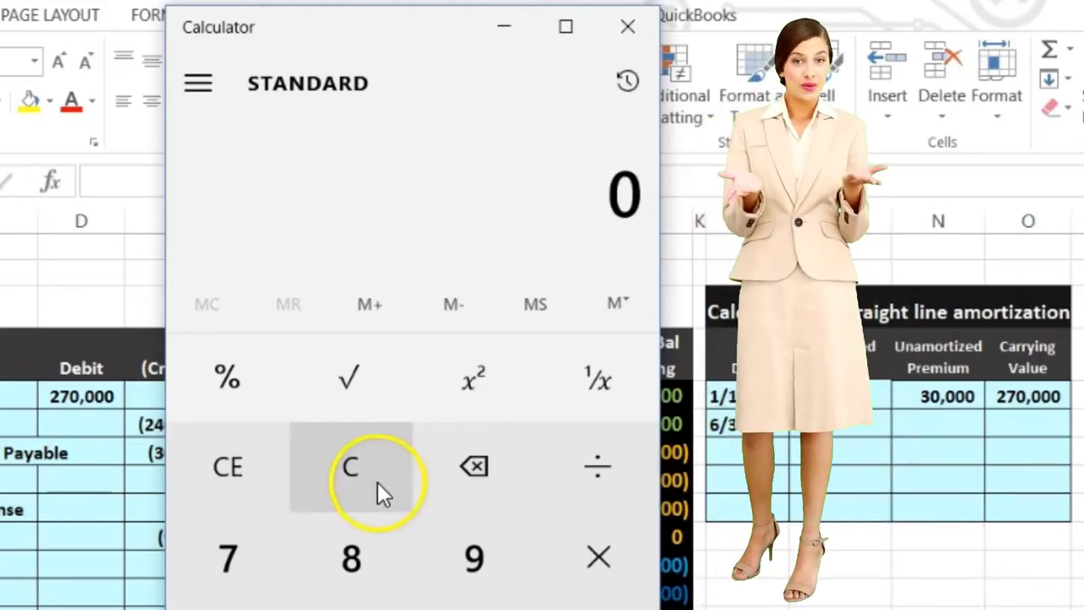
{"action": "type", "text": "300000"}
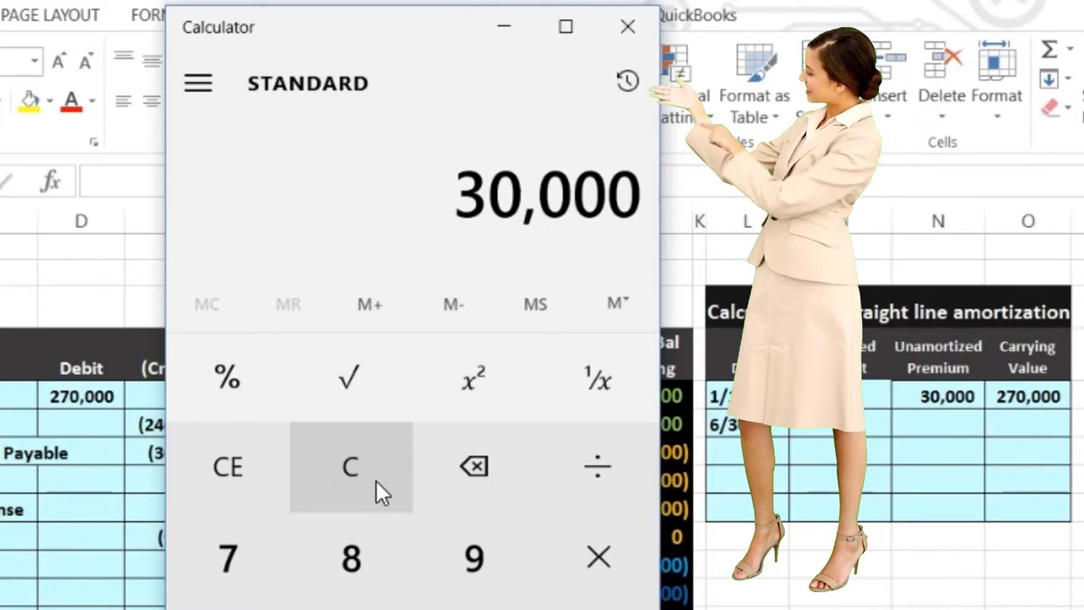
{"action": "key", "text": "slash"}
{"action": "type", "text": "30"}
{"action": "key", "text": "Return"}
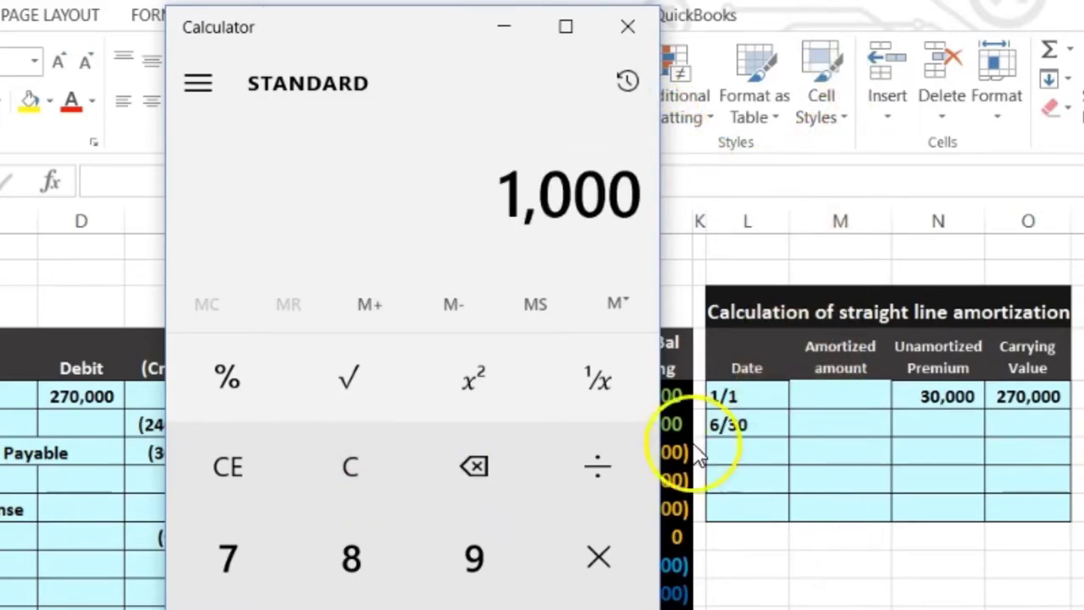
Back in the worksheet, calculate the 6/30 amortized amount with the formula =30000/30.
{"action": "left_click", "coordinate": [813, 394]}
{"action": "type", "text": "=30000/30"}
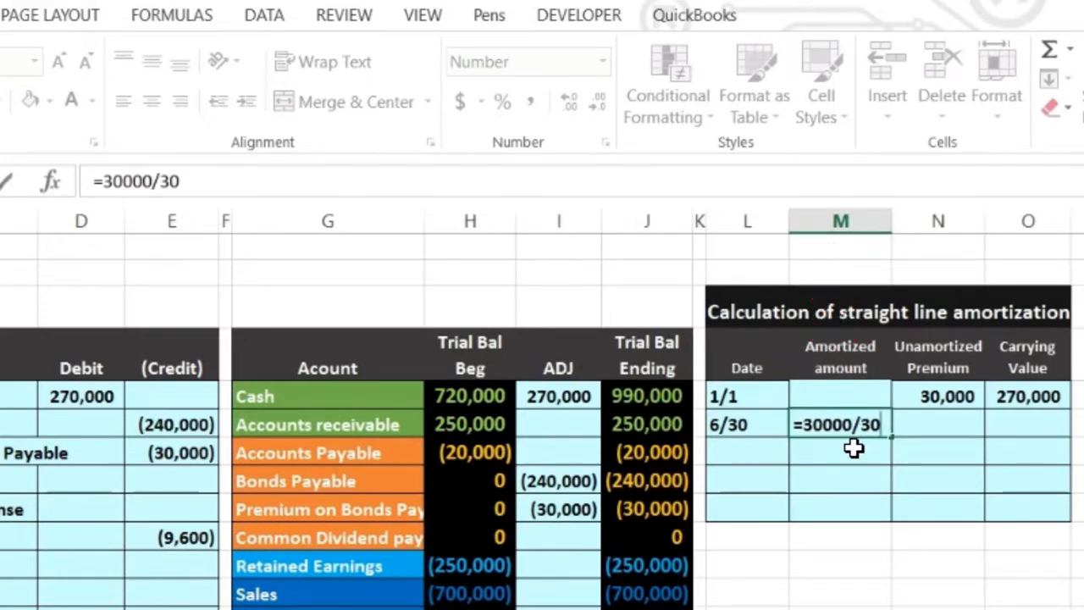
{"action": "key", "text": "Return"}
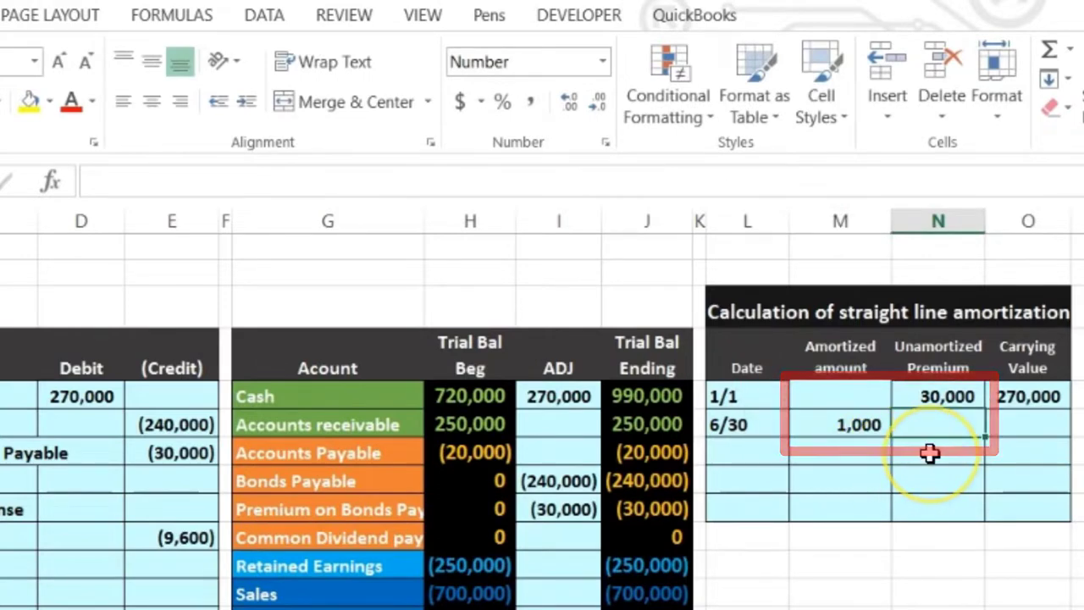
Calculate the 6/30 unamortized premium with the formula =N20-M21.
{"action": "type", "text": "="}
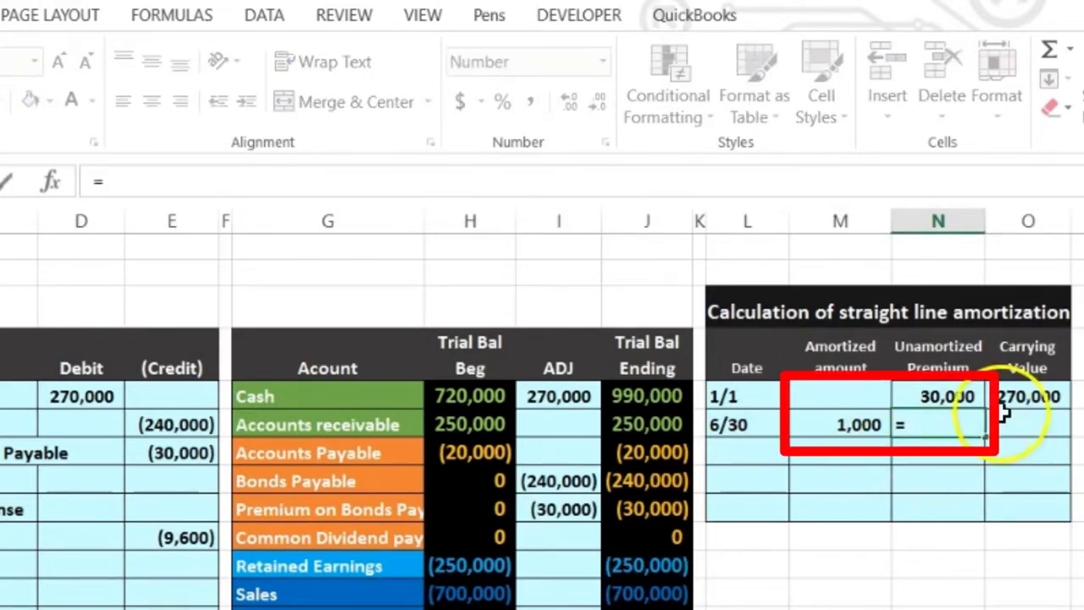
{"action": "left_click", "coordinate": [970, 394]}
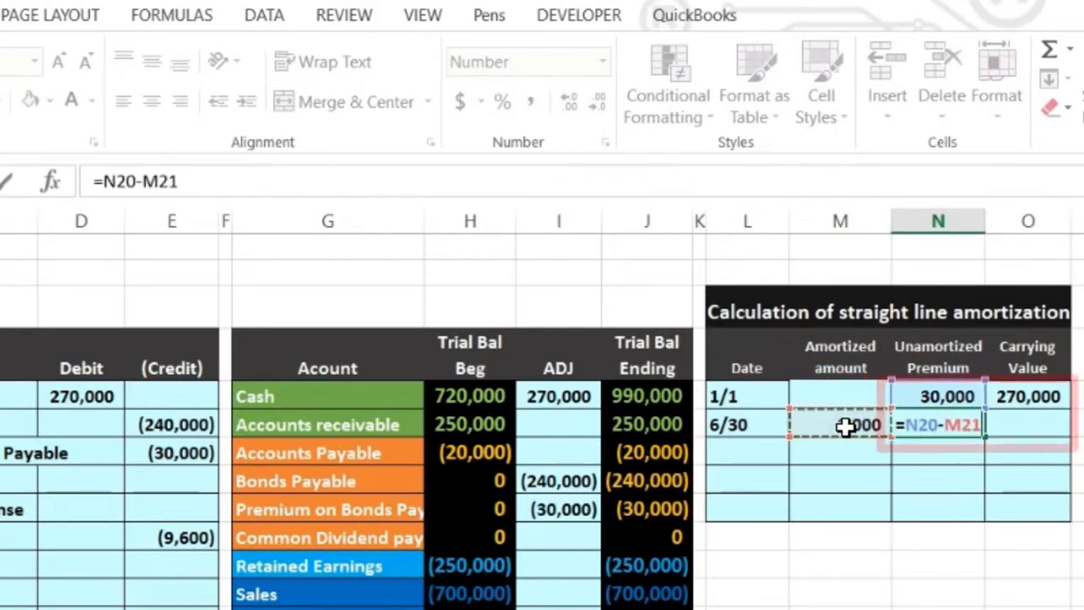
{"action": "key", "text": "Up"}
{"action": "key", "text": "Right"}
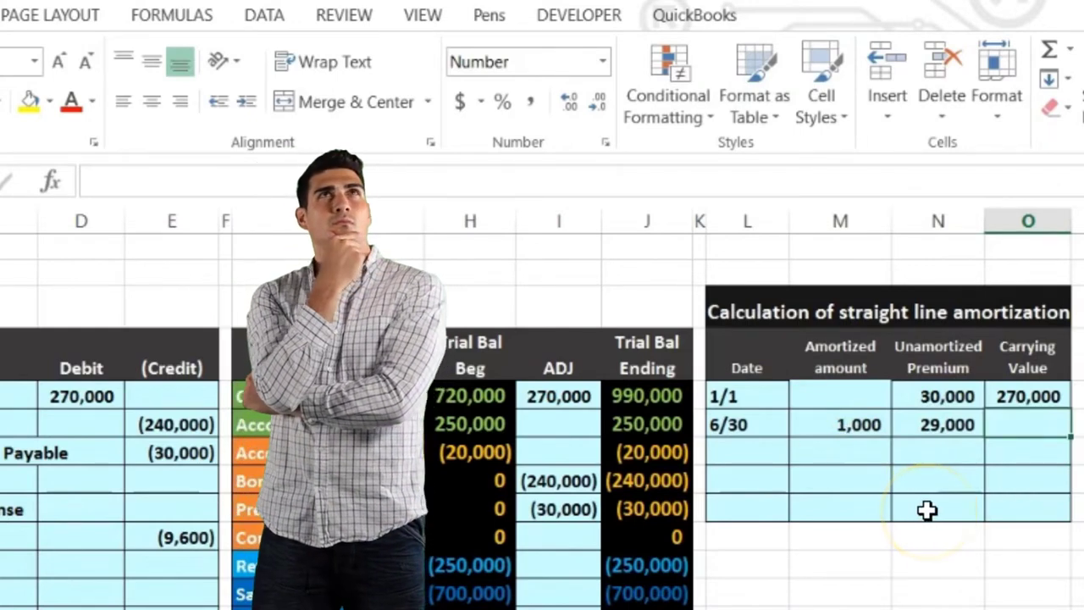
Calculate the 6/30 carrying value in the amortization table with the formula +240000+N21.
{"action": "type", "text": "+"}
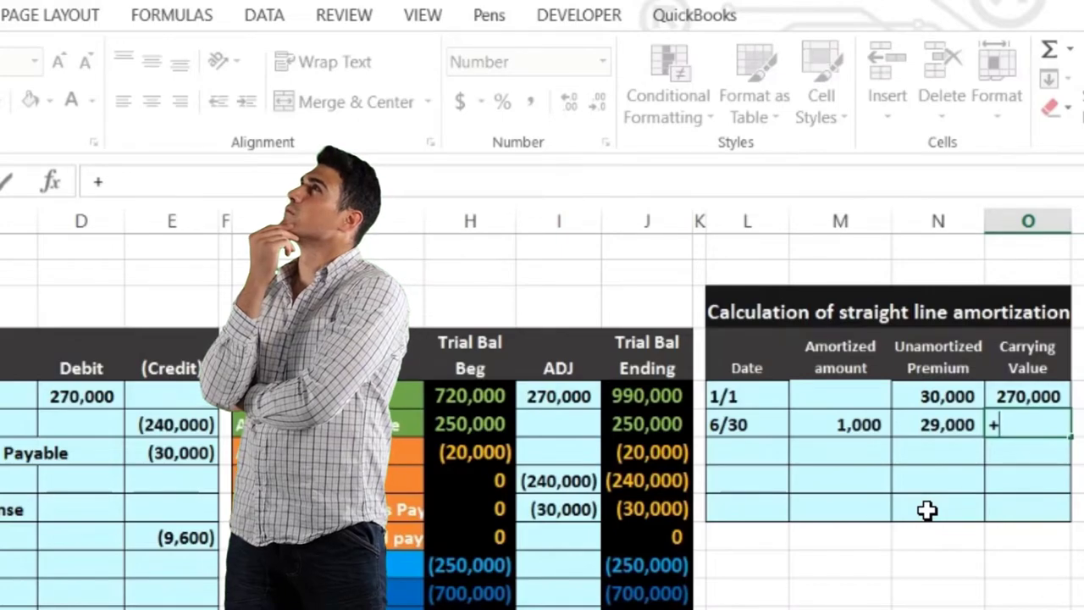
{"action": "type", "text": "240000+"}
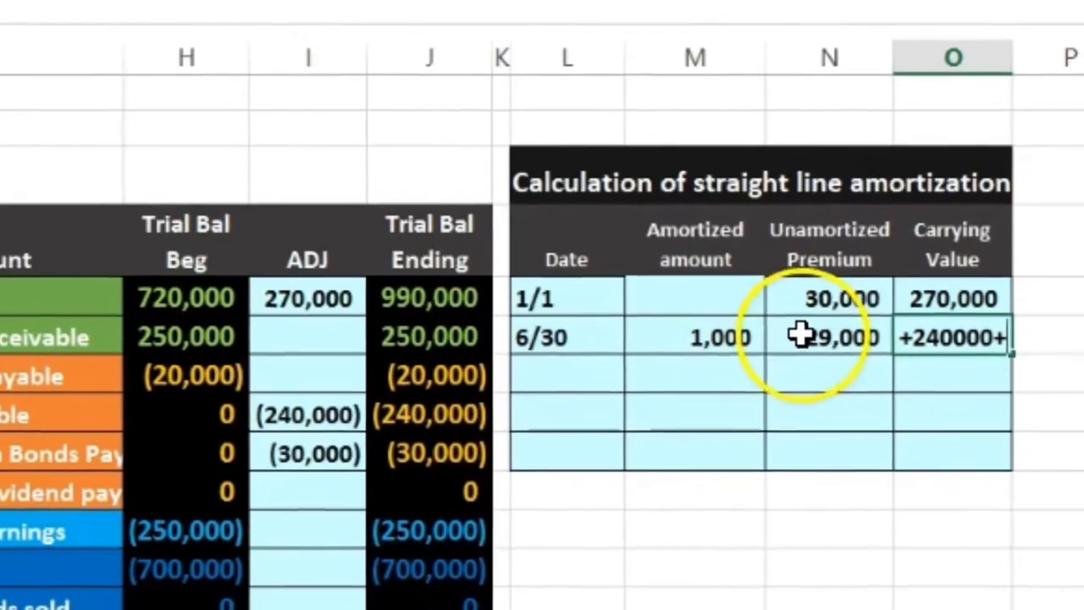
{"action": "left_click", "coordinate": [801, 335]}
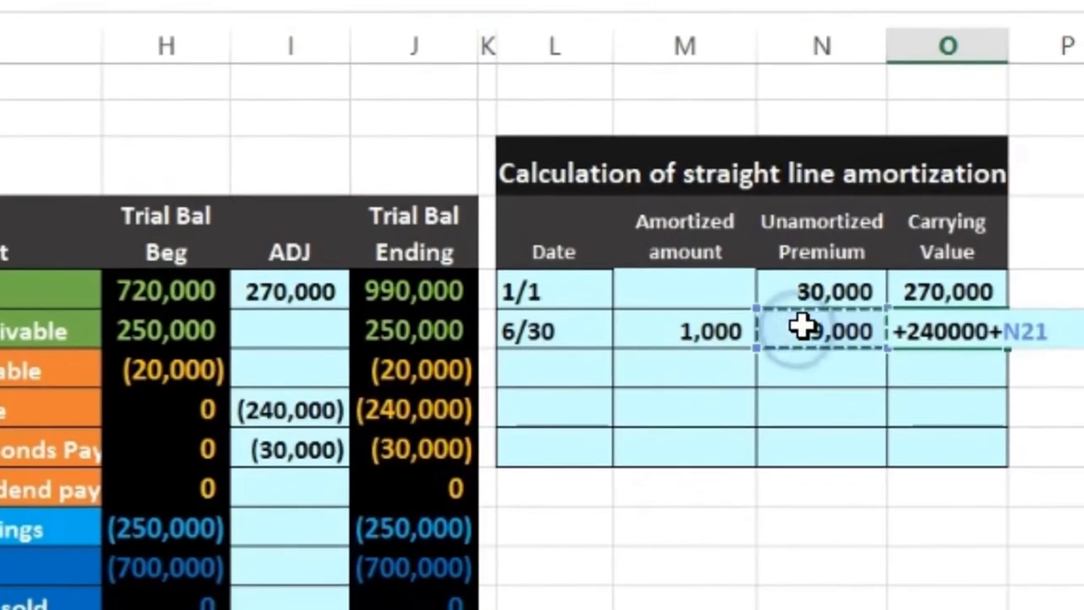
{"action": "key", "text": "Return"}
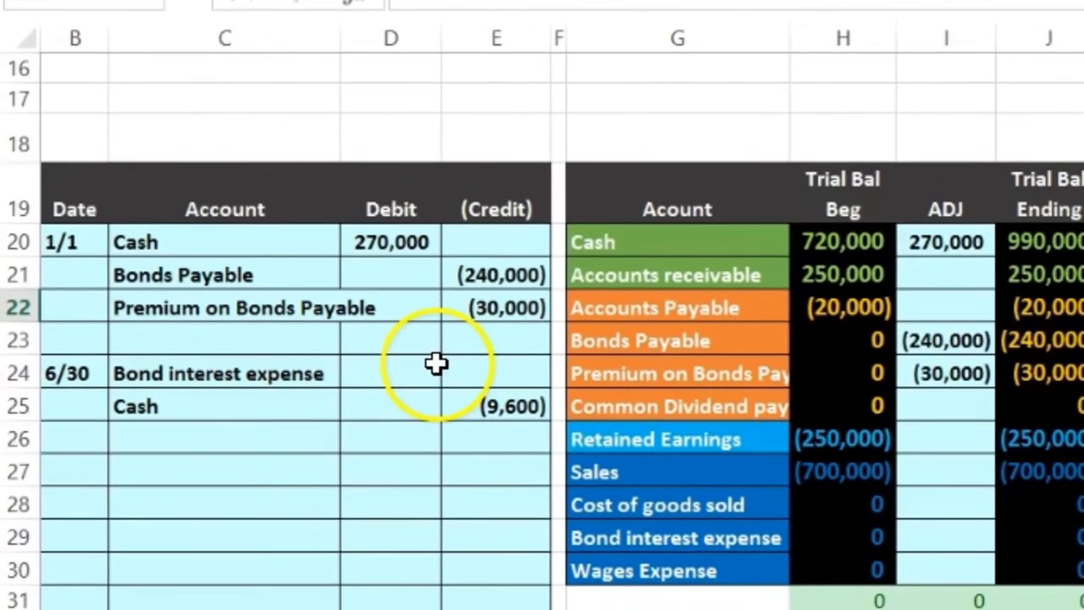
Compare the 6/30 carrying value and amortized amount with the Bonds Payable and Premium on Bonds Payable balances in the trial balance.
{"action": "left_click", "coordinate": [1022, 348]}
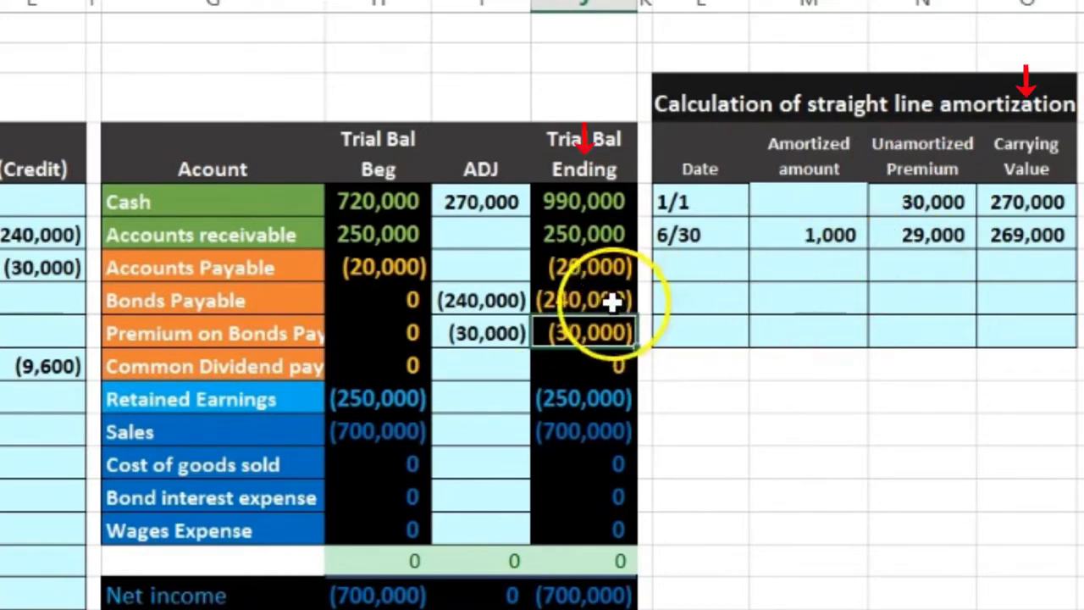
{"action": "left_click", "coordinate": [1037, 240]}
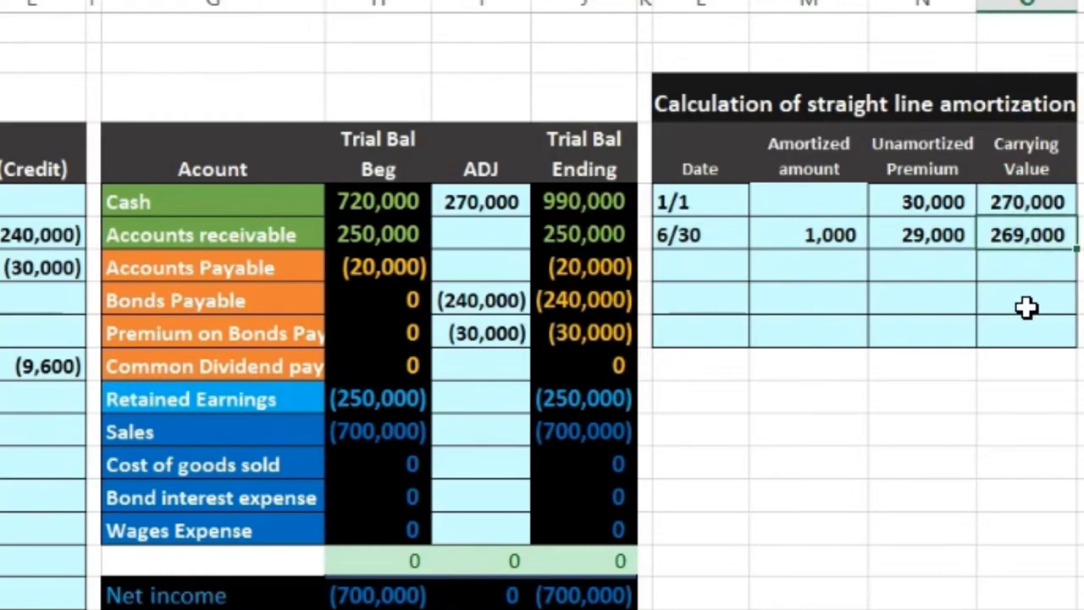
{"action": "key", "text": "Left"}
{"action": "key", "text": "Left"}
{"action": "key", "text": "Left"}
{"action": "key", "text": "Left"}
{"action": "key", "text": "Left"}
{"action": "key", "text": "Left"}
{"action": "key", "text": "Left"}
{"action": "key", "text": "Left"}
{"action": "key", "text": "Left"}
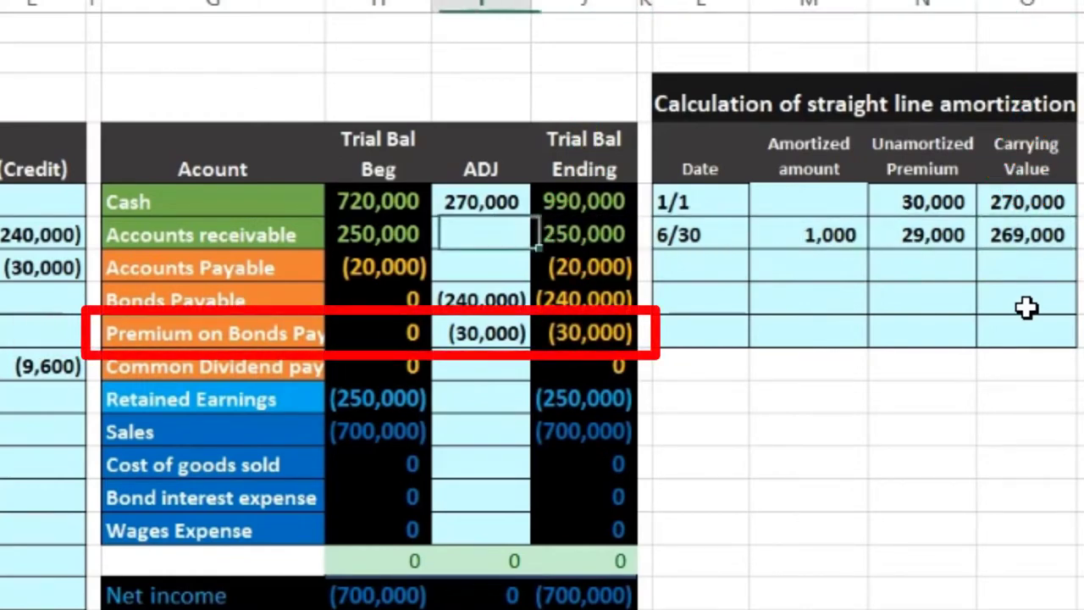
{"action": "key", "text": "Down"}
{"action": "key", "text": "Down"}
{"action": "key", "text": "Right"}
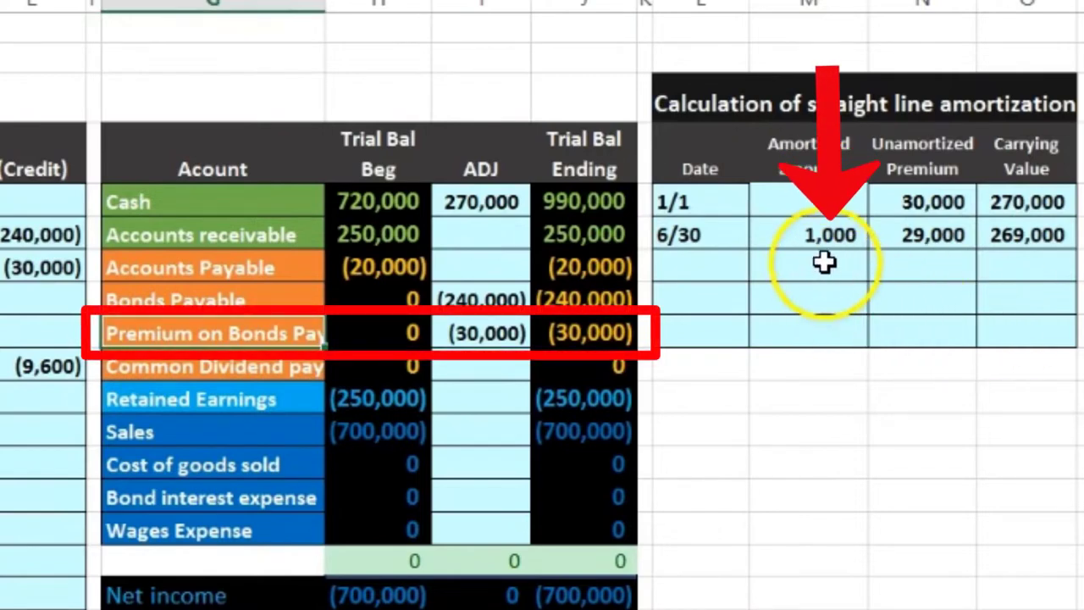
{"action": "left_click", "coordinate": [605, 331]}
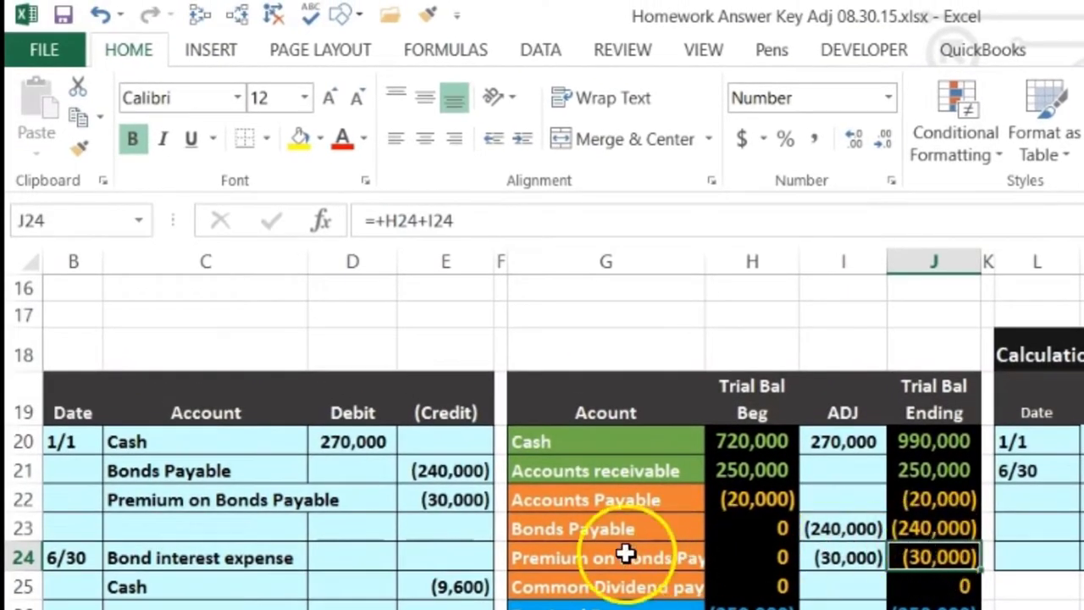
Copy the Premium on Bonds Payable account name as values into the 6/30 journal entry below Cash and debit it 1,000.
{"action": "left_click", "coordinate": [619, 554]}
{"action": "right_click", "coordinate": [616, 554]}
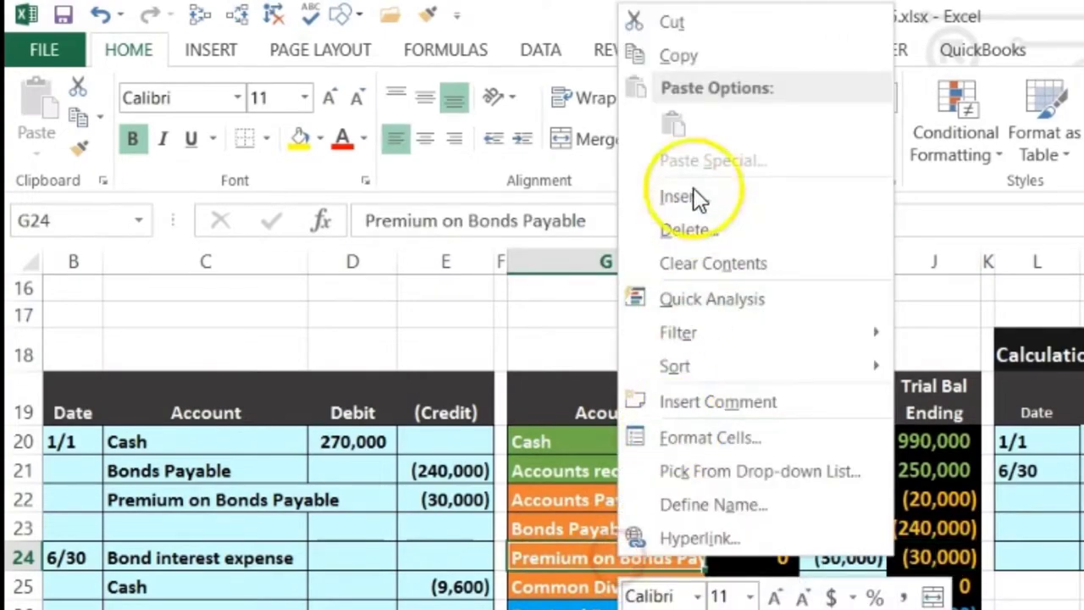
{"action": "left_click", "coordinate": [683, 59]}
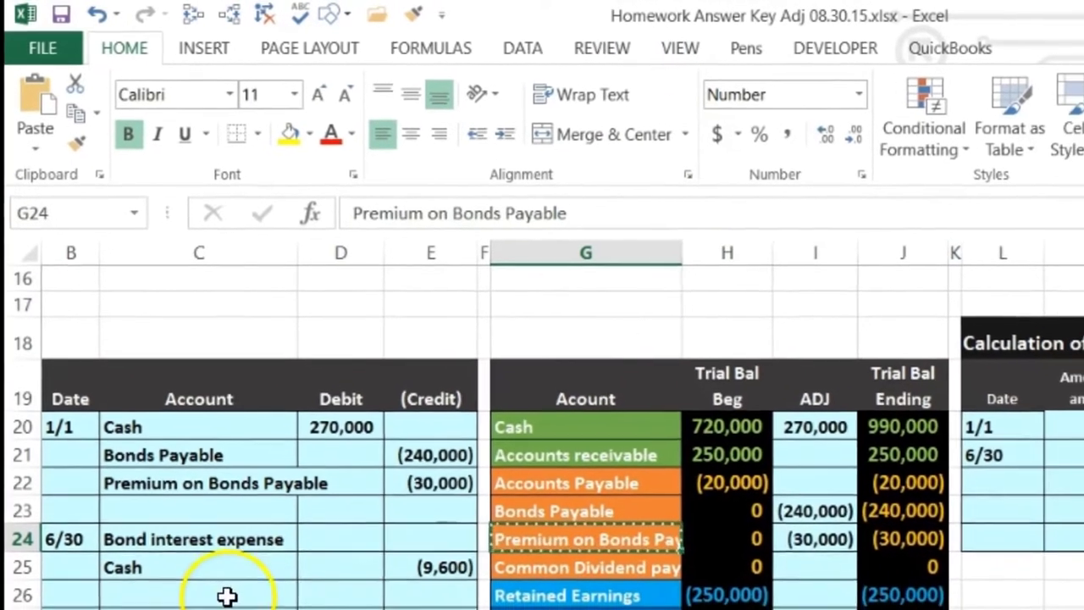
{"action": "left_click", "coordinate": [195, 584]}
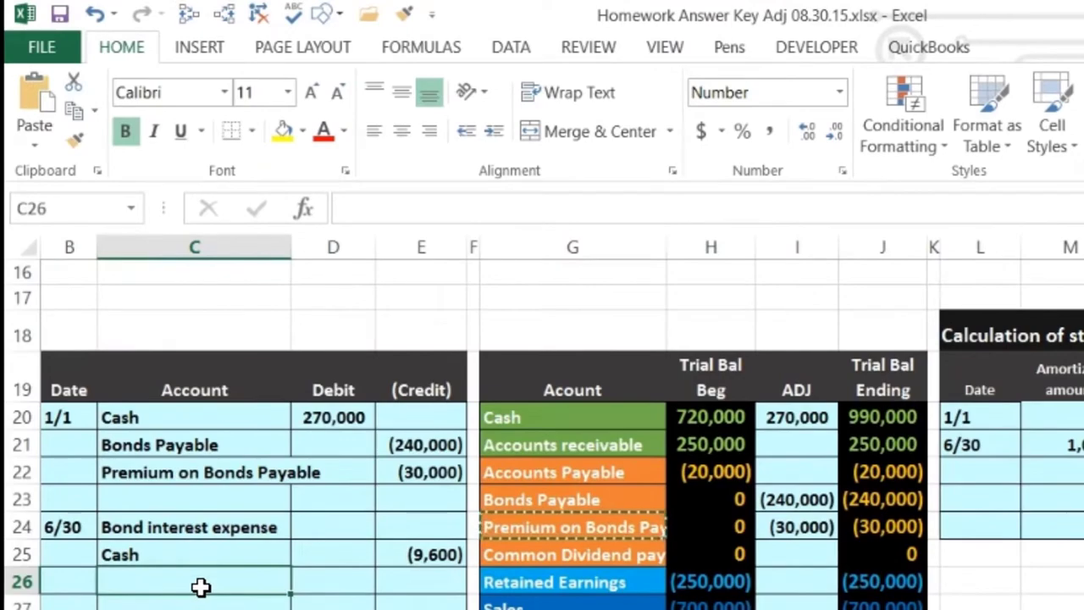
{"action": "right_click", "coordinate": [201, 584]}
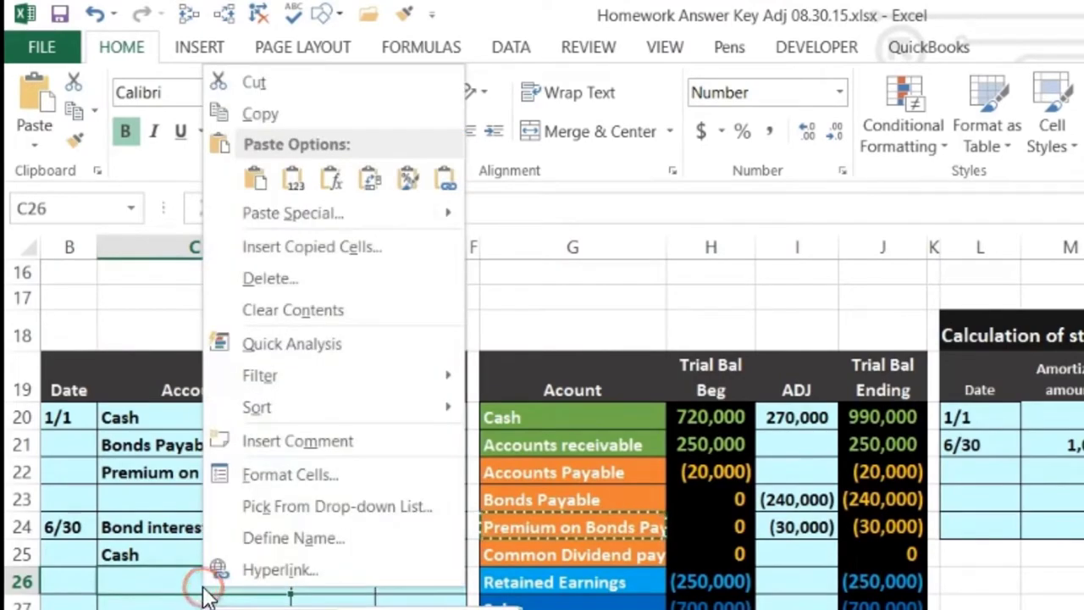
{"action": "left_click", "coordinate": [295, 178]}
{"action": "left_click", "coordinate": [331, 581]}
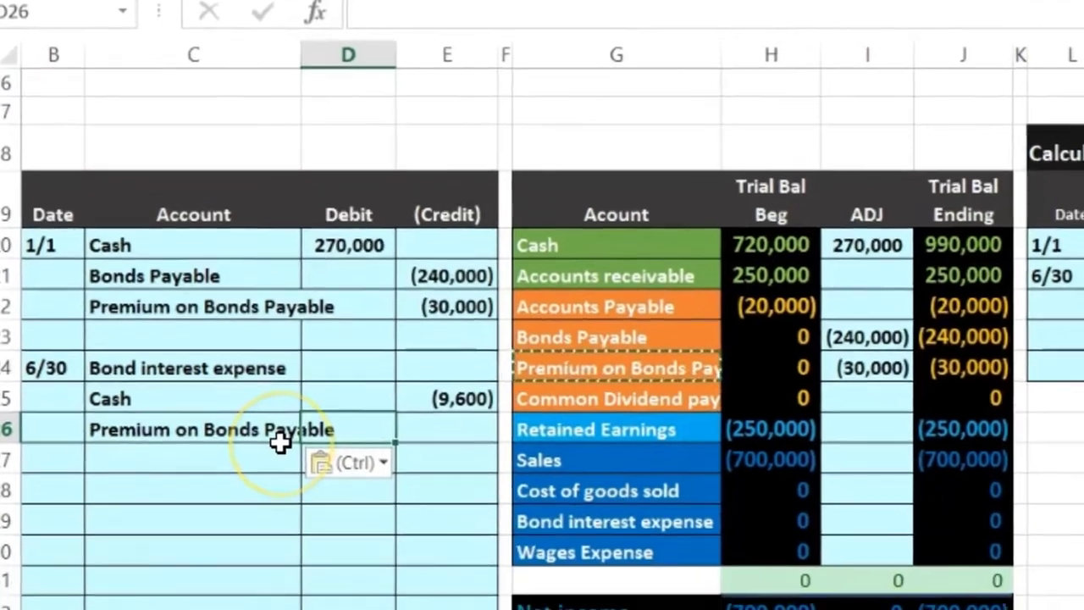
{"action": "type", "text": "100"}
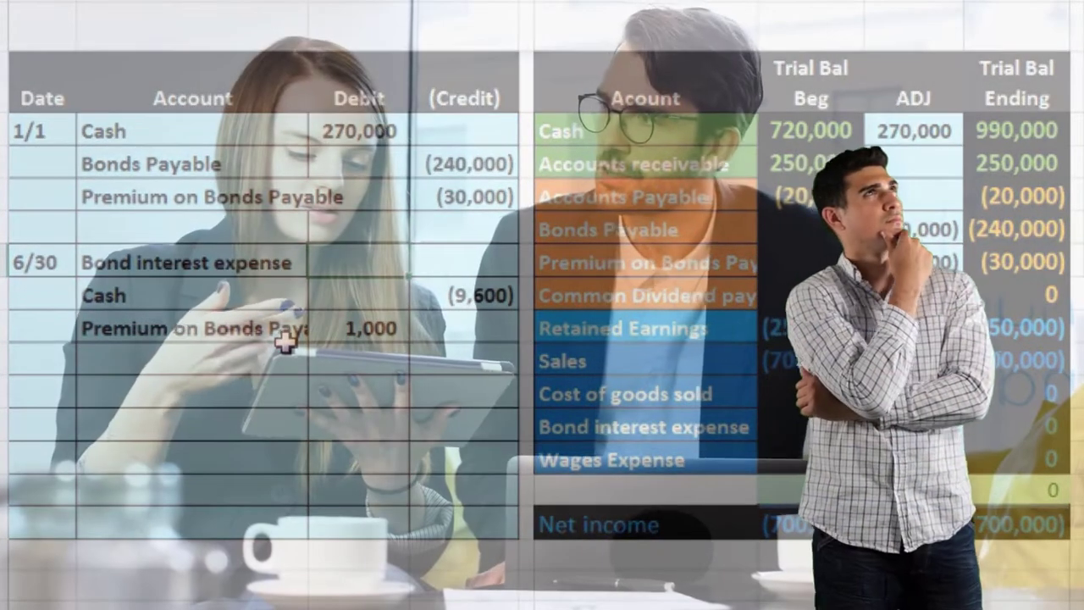
Calculate the 6/30 bond interest expense debit as the negative SUM of the debit and credit cells in the Cash and premium lines.
{"action": "left_click", "coordinate": [332, 328]}
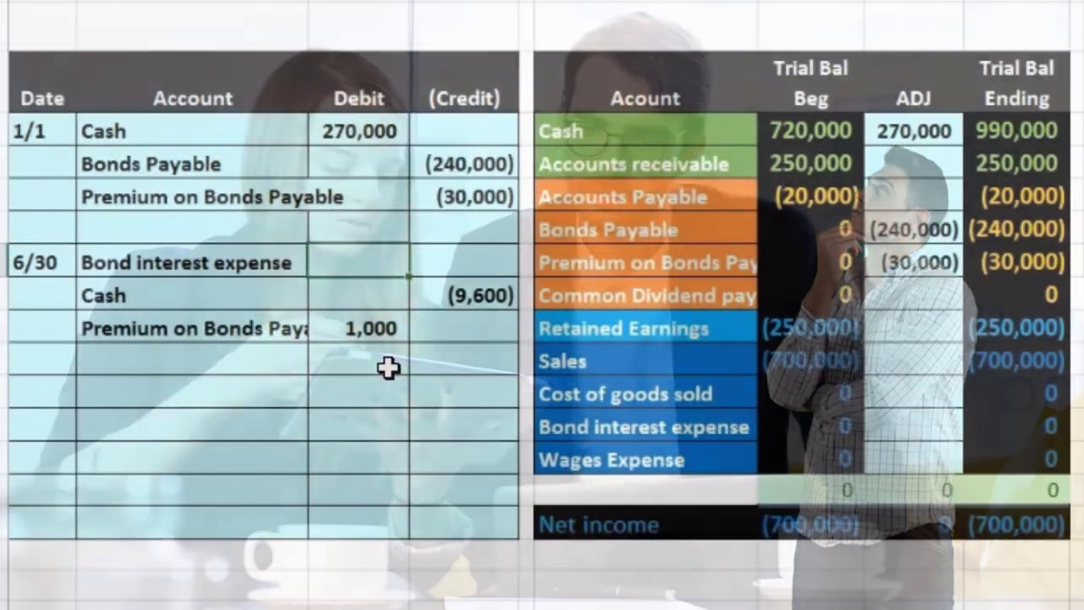
{"action": "type", "text": "-sum("}
{"action": "left_click", "coordinate": [448, 315]}
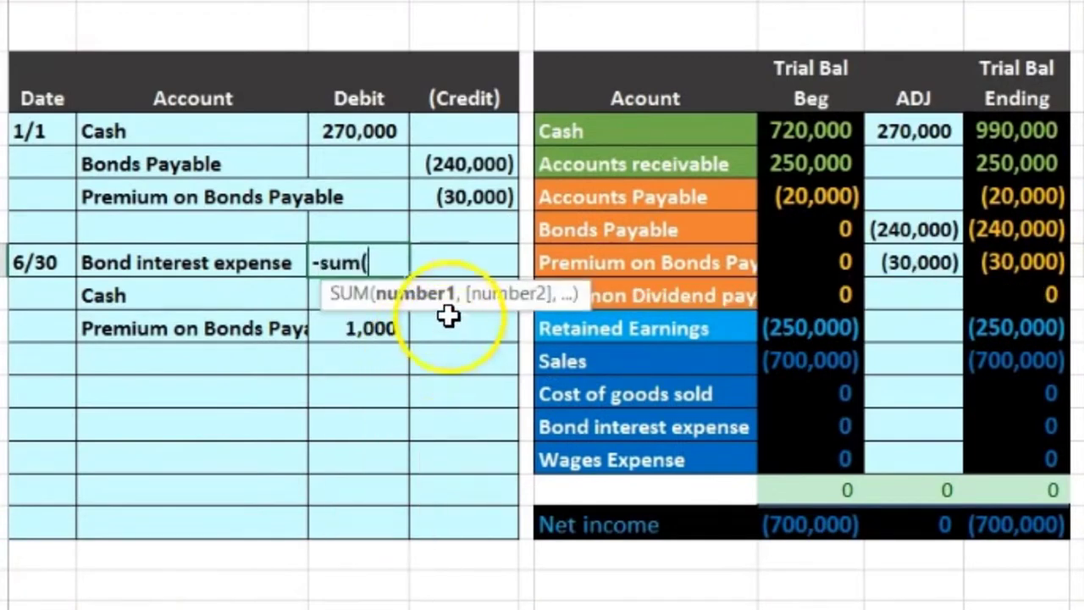
{"action": "left_click_drag", "start_coordinate": [576, 298], "coordinate": [632, 219]}
{"action": "left_click_drag", "start_coordinate": [363, 316], "coordinate": [452, 298]}
{"action": "key", "text": "Return"}
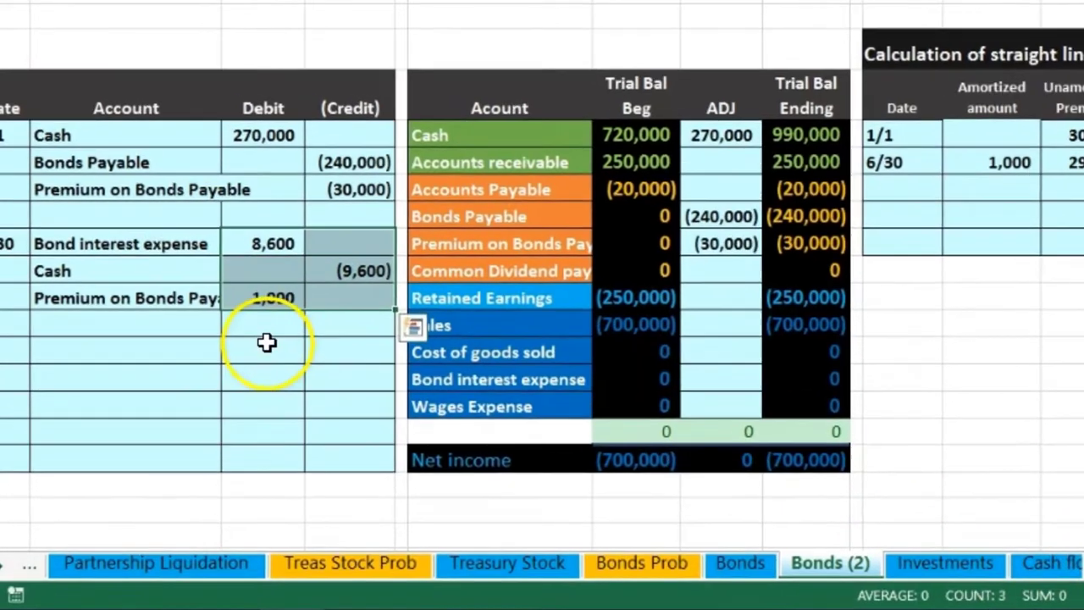
{"action": "left_click", "coordinate": [246, 337]}
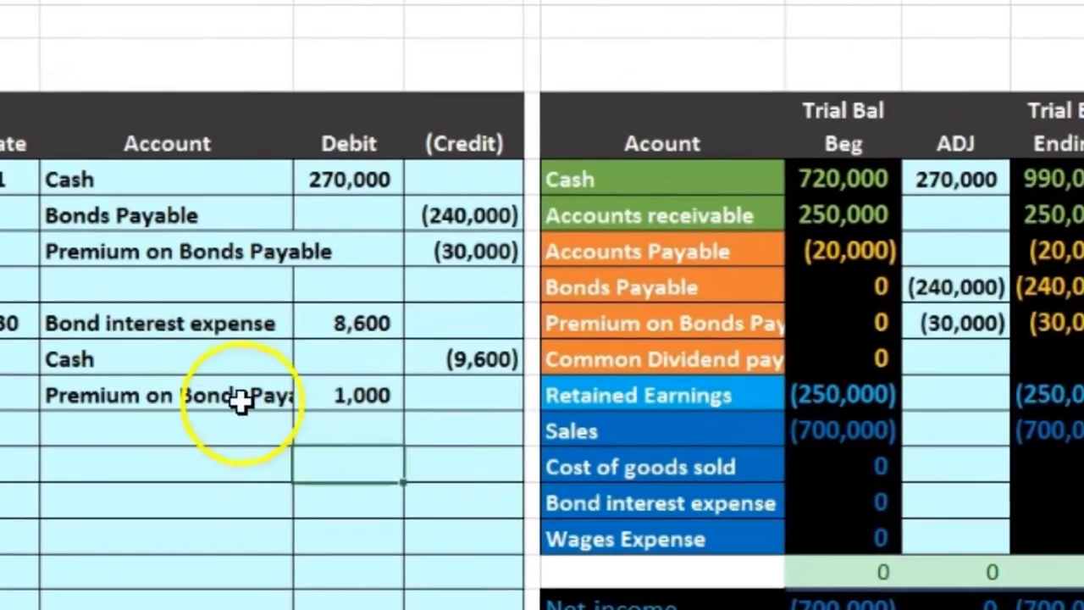
{"action": "left_click", "coordinate": [188, 285]}
{"action": "left_click", "coordinate": [307, 404]}
{"action": "key", "text": "ctrl+v"}
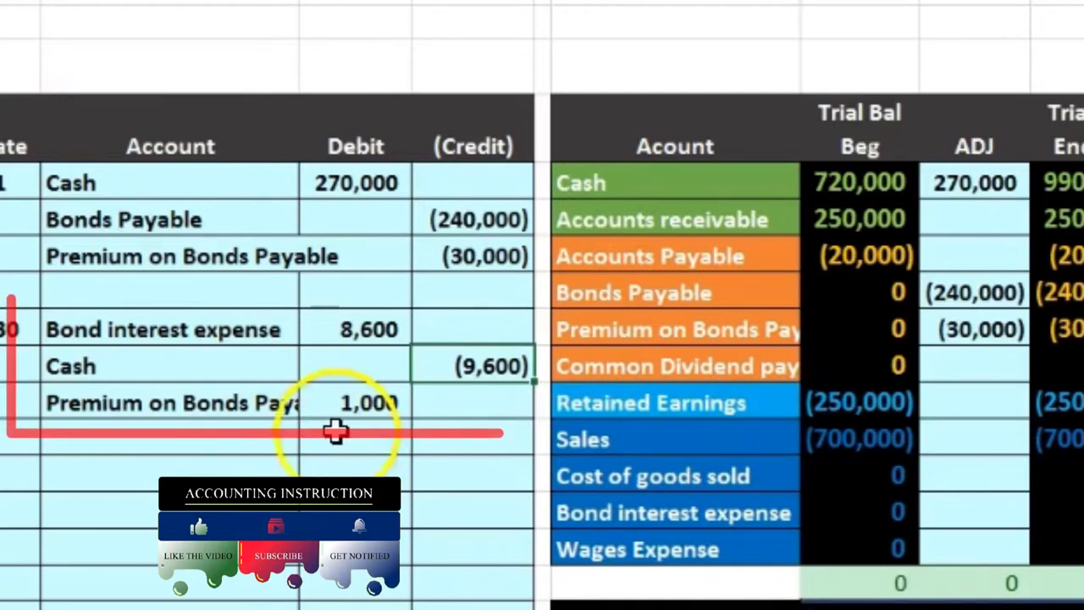
{"action": "left_click", "coordinate": [359, 405]}
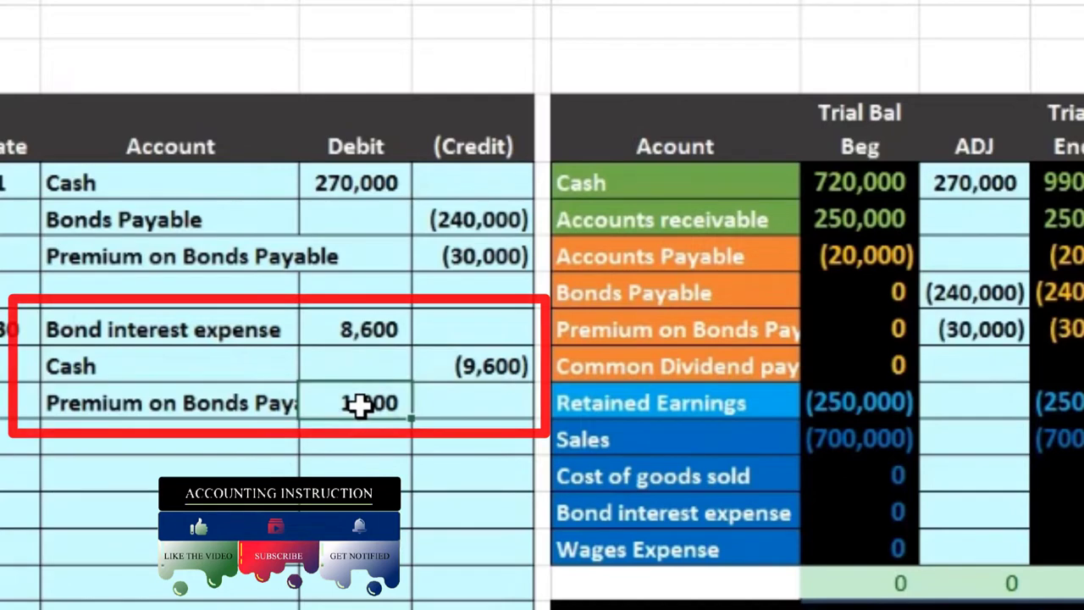
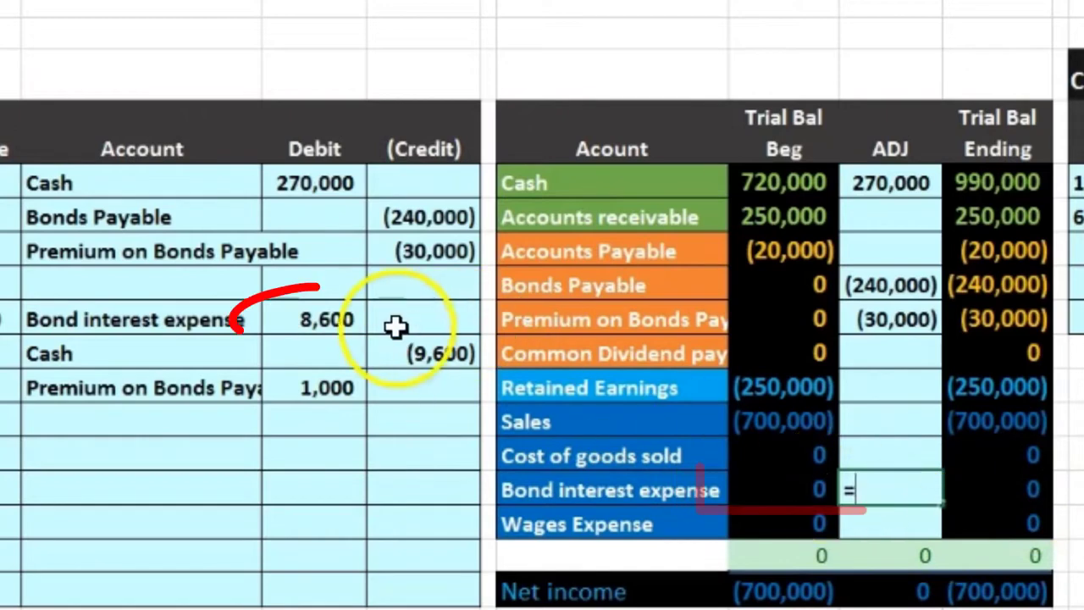
Post the 6/30 bond interest expense to its trial balance adjustment with =D24, and check the ending net income.
{"action": "left_click", "coordinate": [356, 319]}
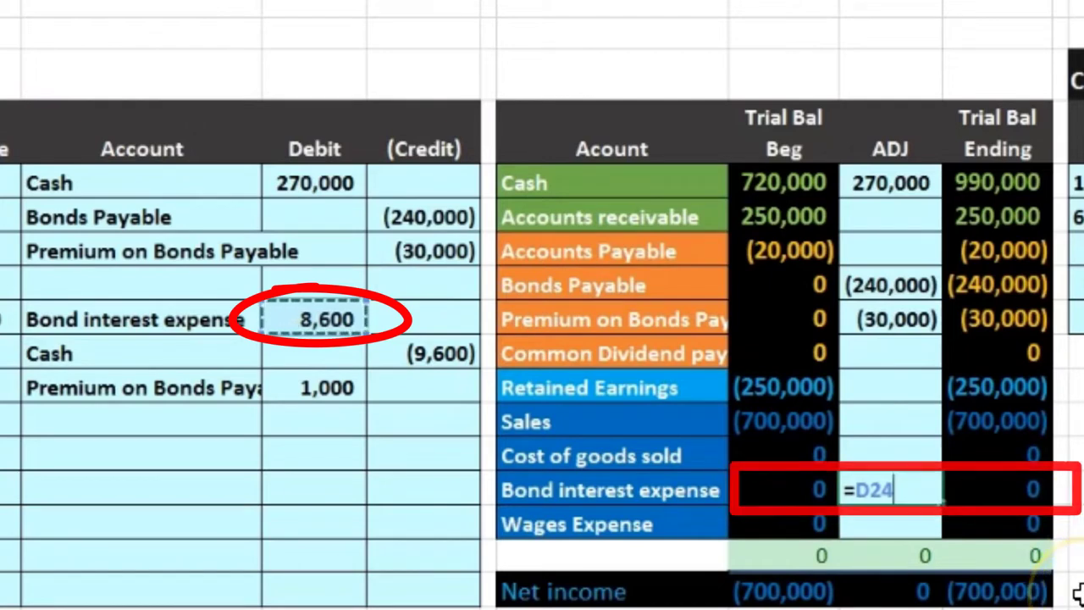
{"action": "key", "text": "Return"}
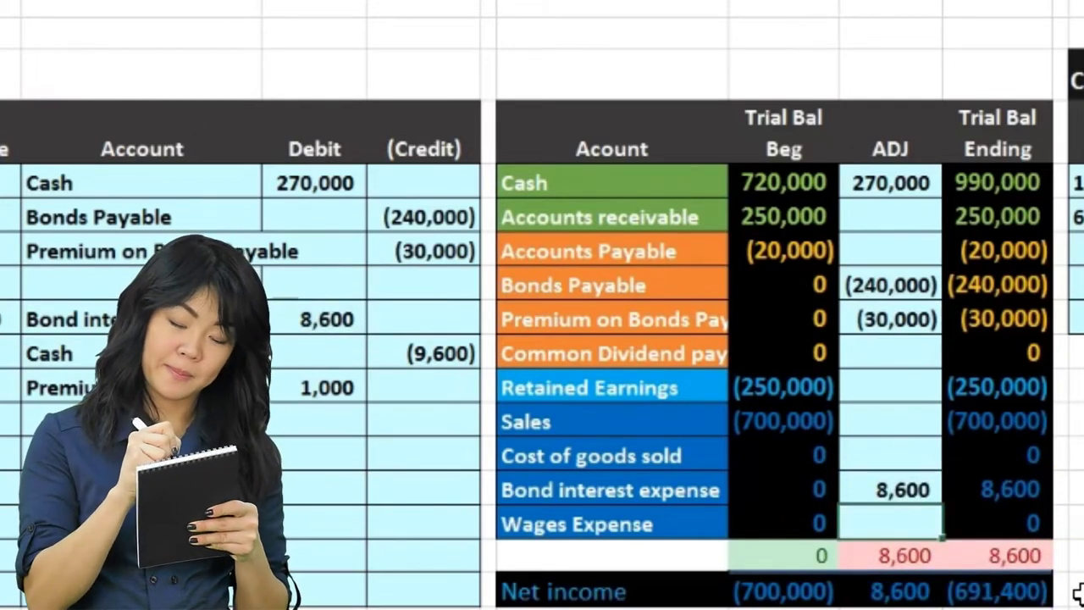
{"action": "double_click", "coordinate": [1013, 595]}
{"action": "key", "text": "Escape"}
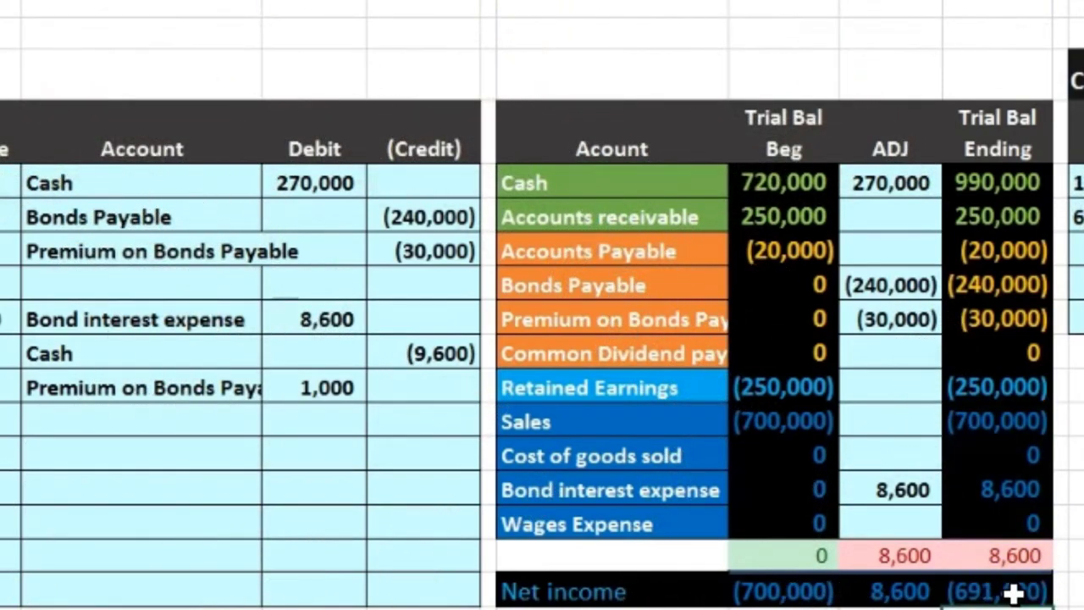
Add the 6/30 cash credit to the trial balance's Cash adjustment, making the formula =D20+E25.
{"action": "left_click_drag", "start_coordinate": [313, 353], "coordinate": [406, 341]}
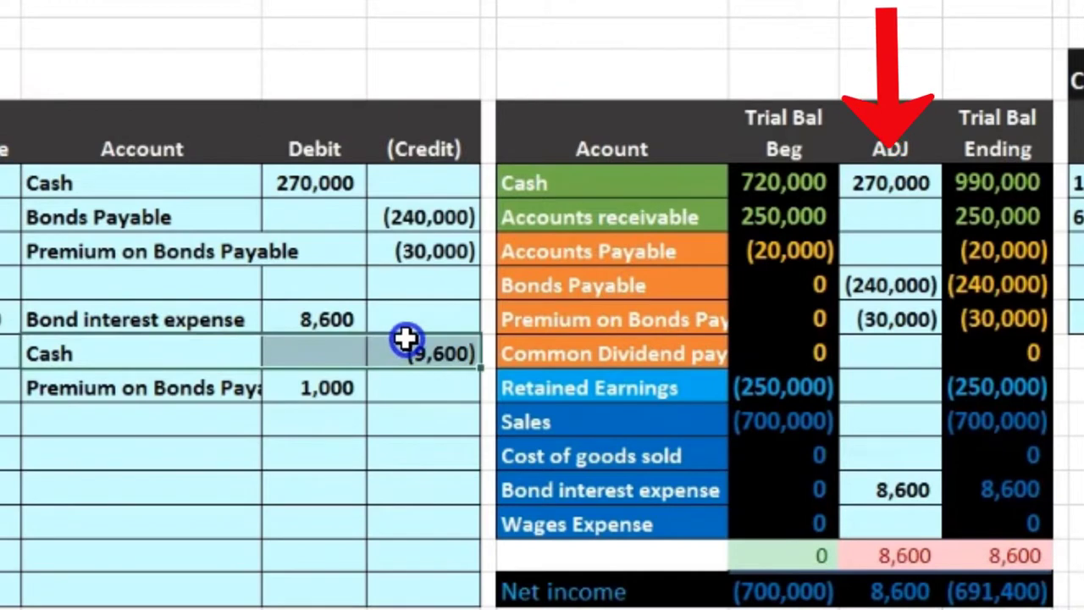
{"action": "left_click", "coordinate": [683, 178]}
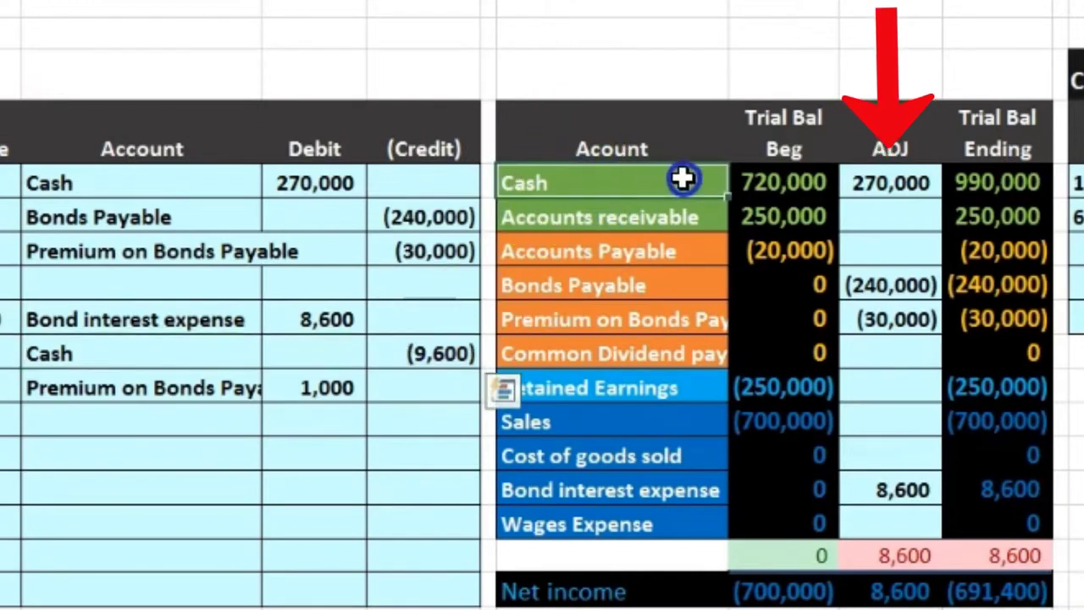
{"action": "left_click", "coordinate": [904, 182]}
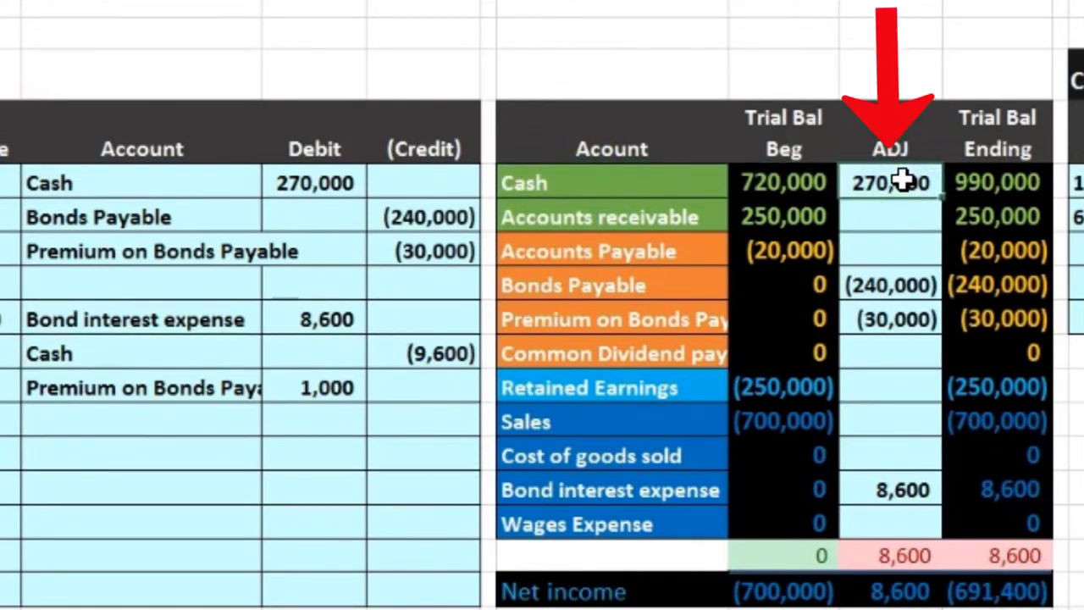
{"action": "double_click", "coordinate": [905, 182]}
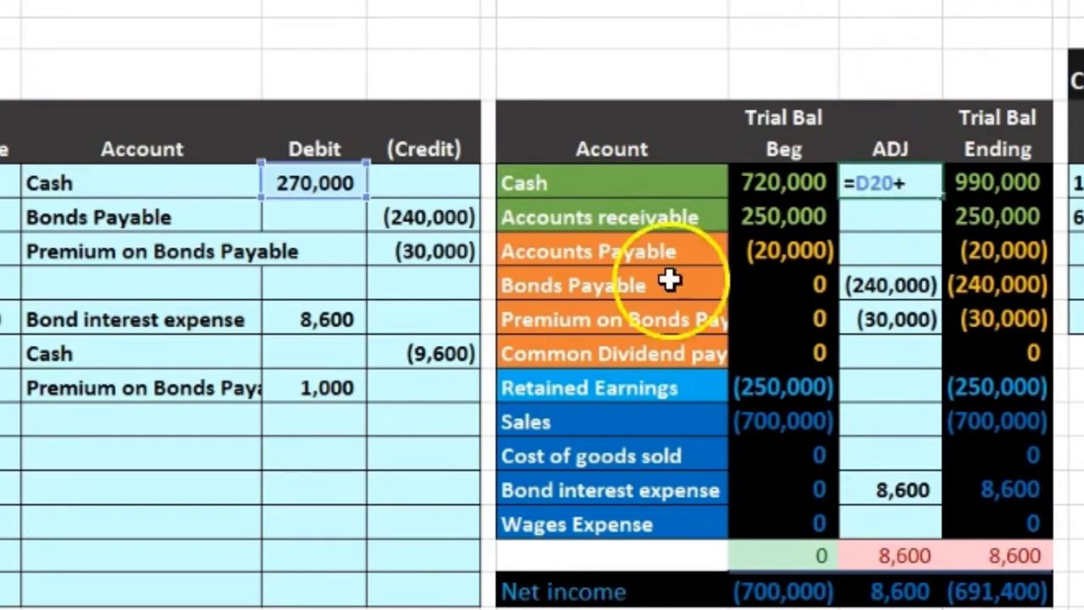
{"action": "left_click", "coordinate": [440, 353]}
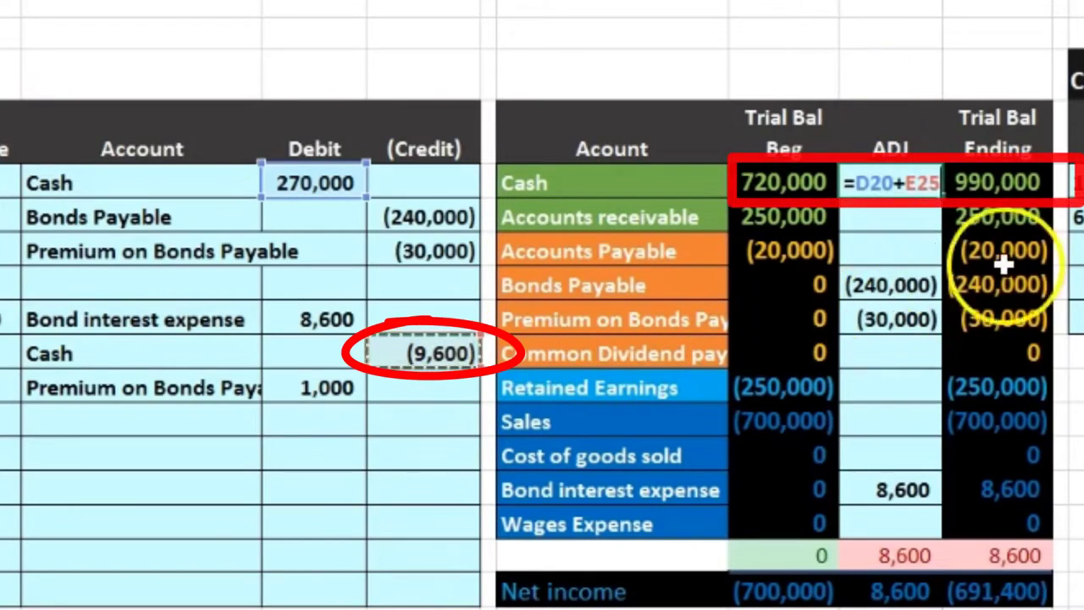
{"action": "key", "text": "Return"}
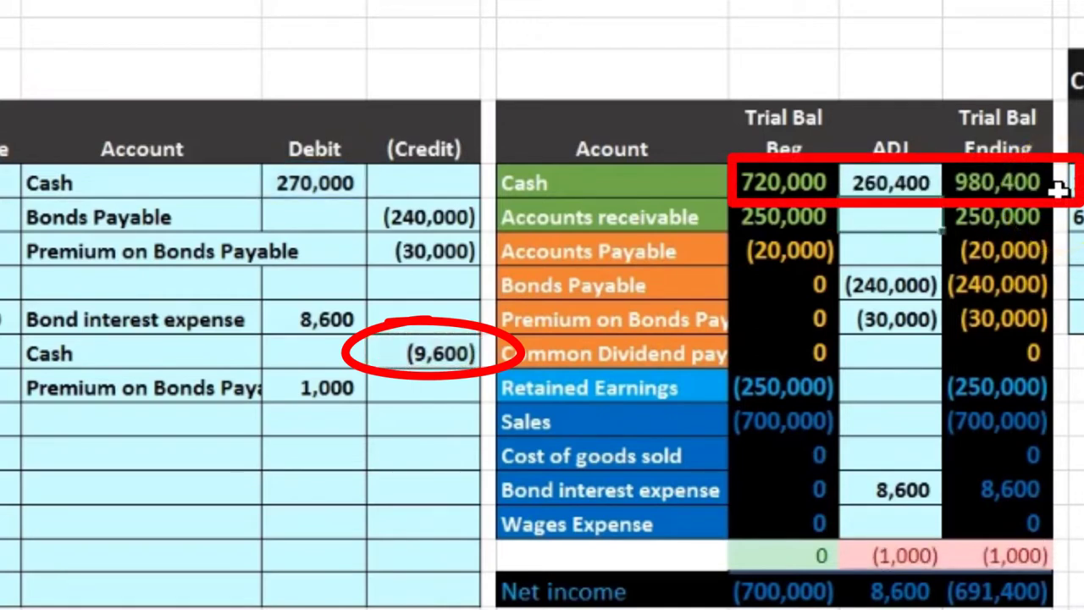
Add the 6/30 premium debit to the Premium on Bonds Payable adjustment, making the formula =E22+D26.
{"action": "left_click", "coordinate": [880, 326]}
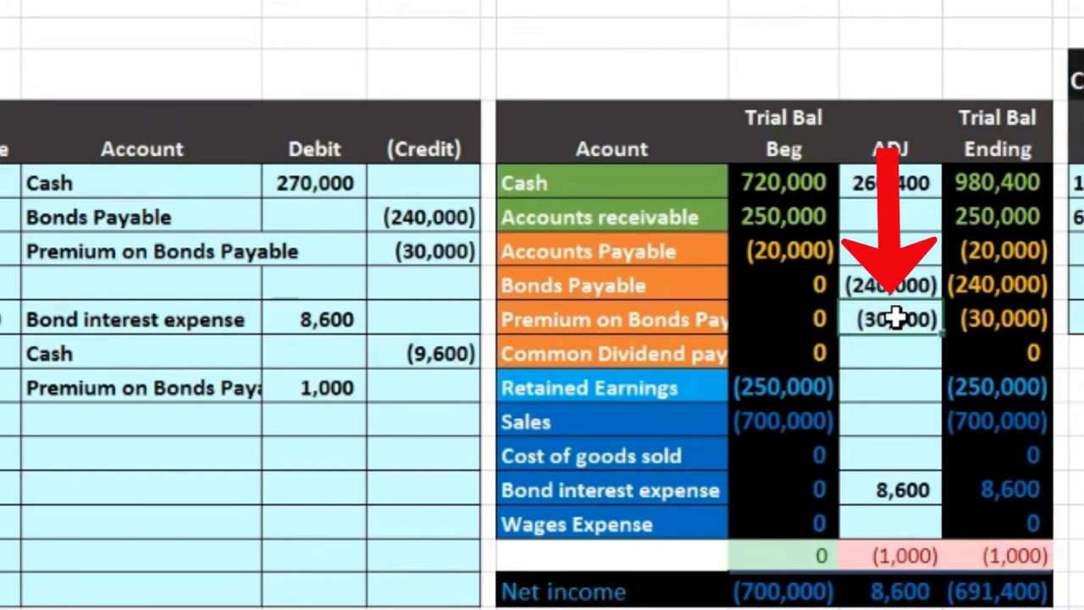
{"action": "double_click", "coordinate": [896, 318]}
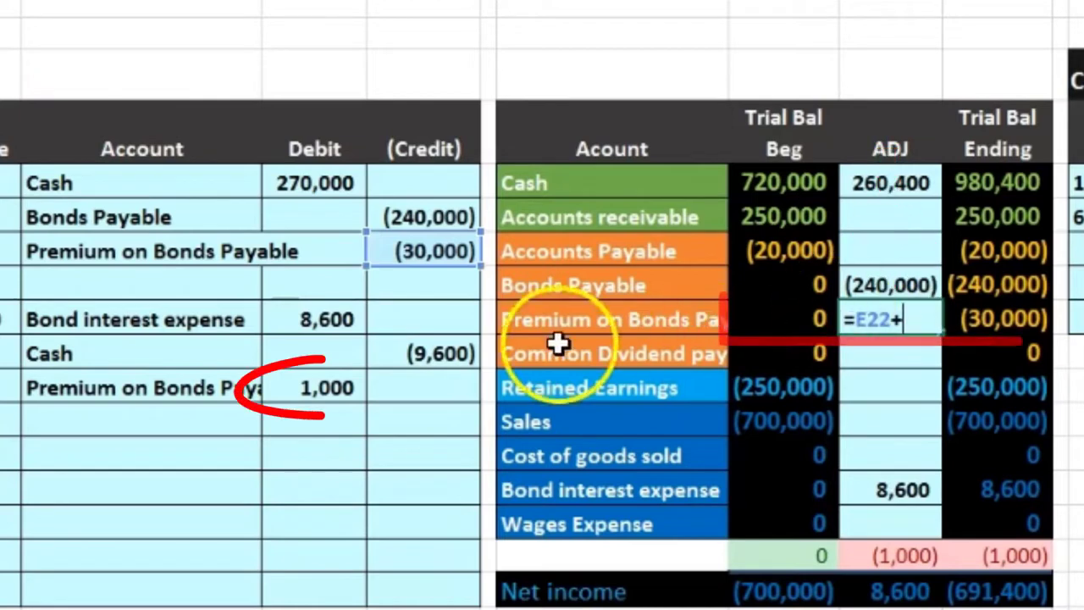
{"action": "left_click", "coordinate": [332, 388]}
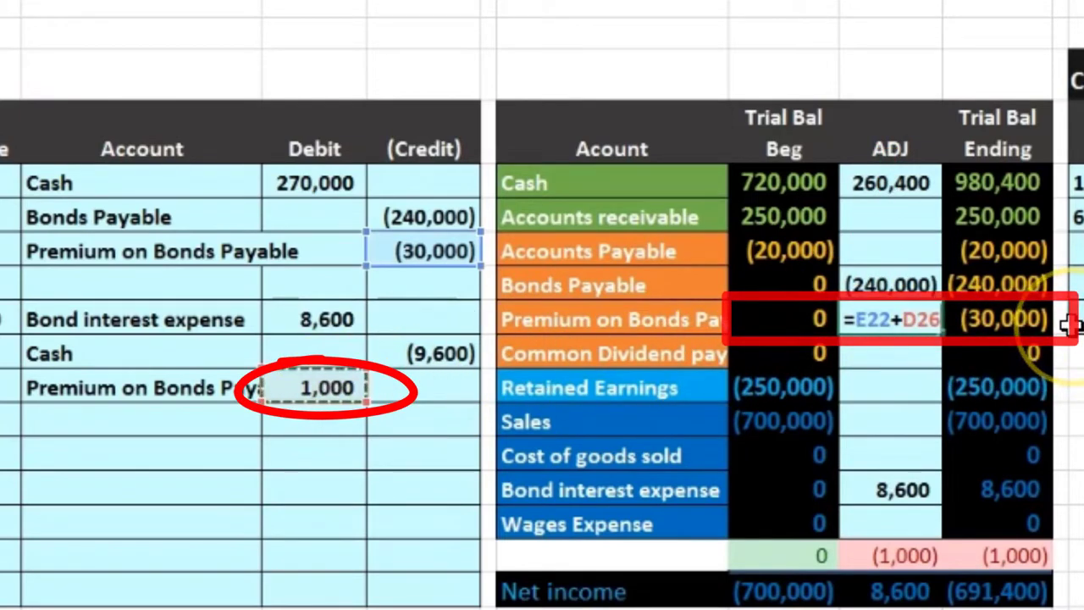
{"action": "key", "text": "Return"}
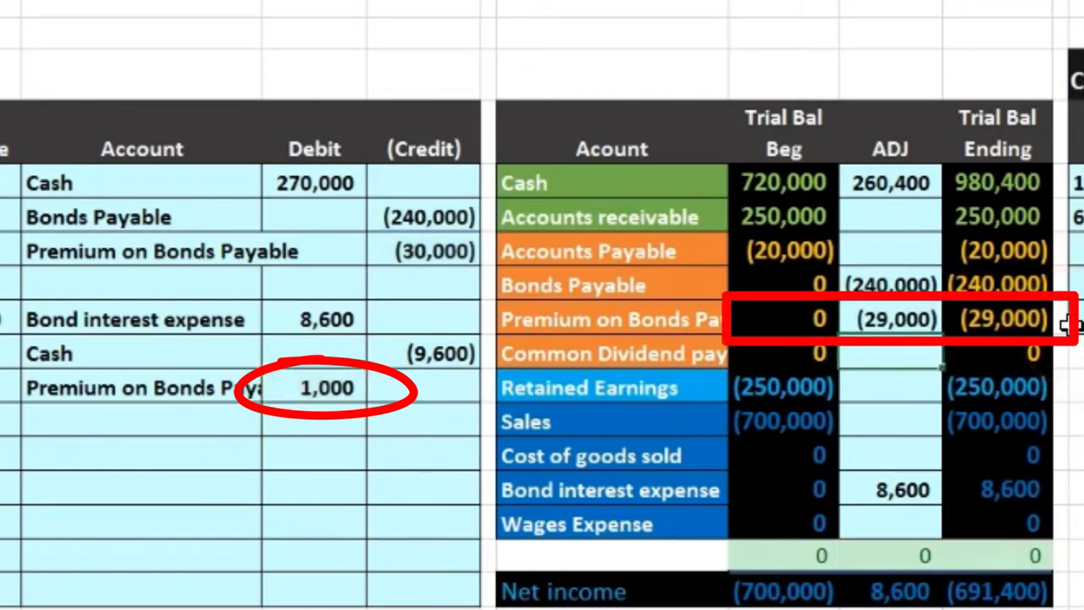
Compare the ending Bonds Payable and premium balances with the amortization table, and date the next journal entry 12/31 in B28.
{"action": "left_click", "coordinate": [1010, 297]}
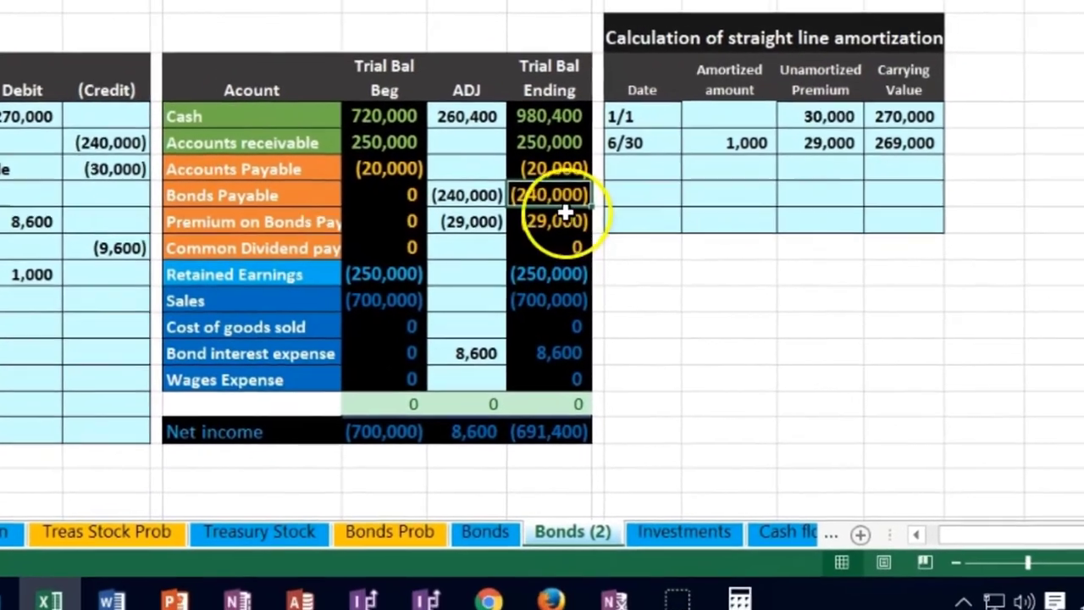
{"action": "left_click_drag", "start_coordinate": [562, 203], "coordinate": [560, 211]}
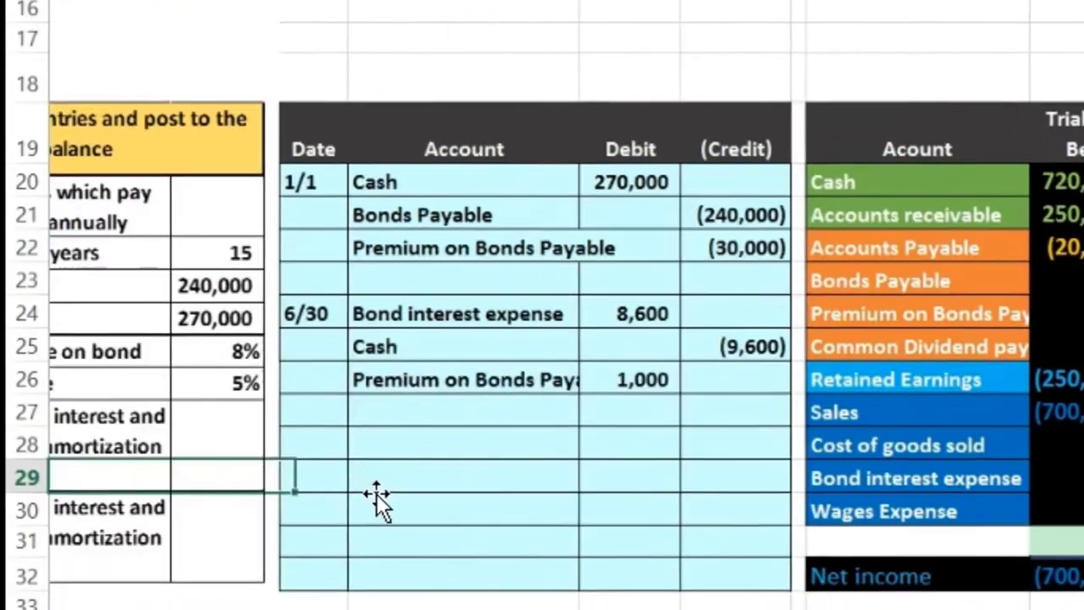
{"action": "scroll", "coordinate": [376, 493], "scroll_direction": "left", "scroll_amount": 3}
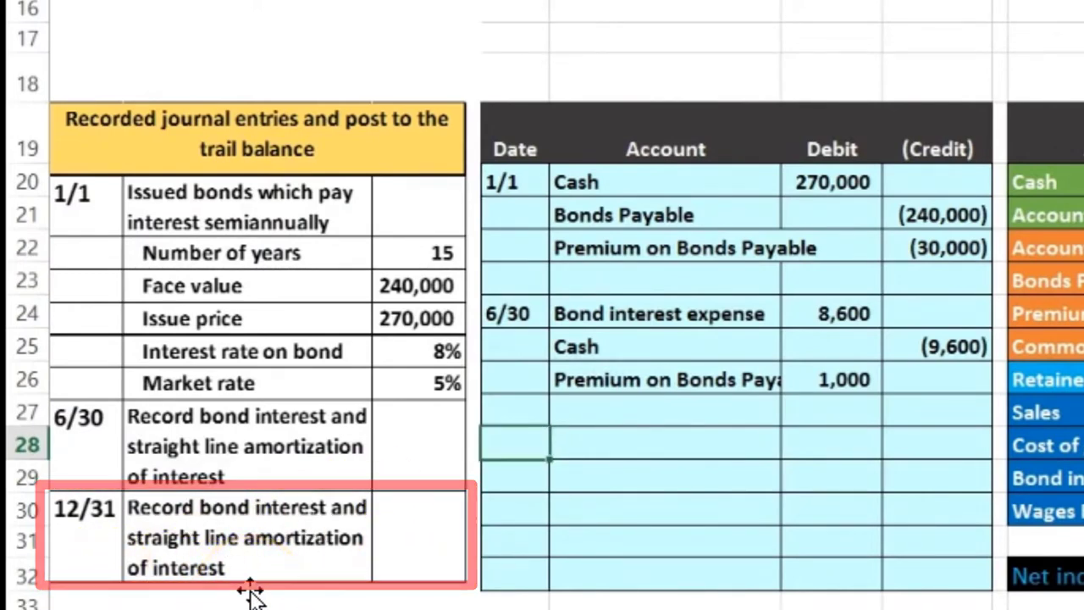
{"action": "type", "text": "6"}
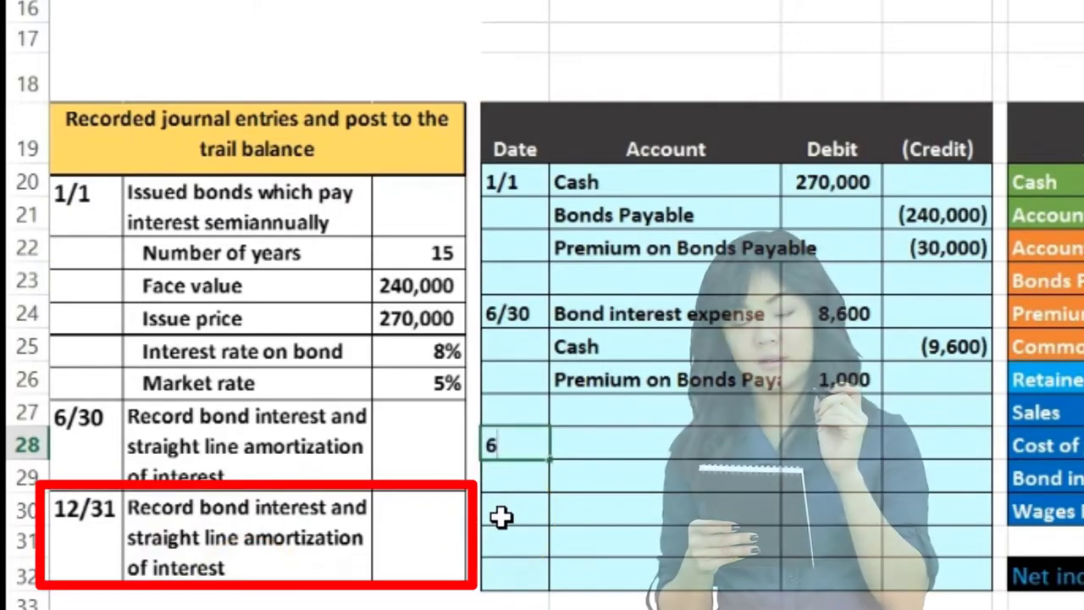
{"action": "key", "text": "BackSpace"}
{"action": "type", "text": "12/31"}
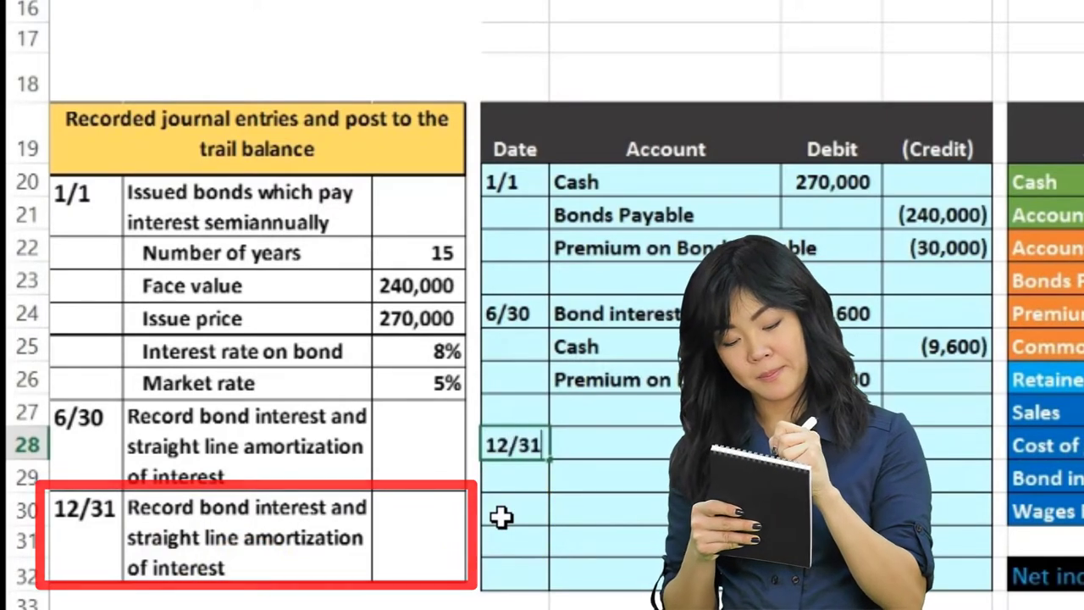
{"action": "key", "text": "Tab"}
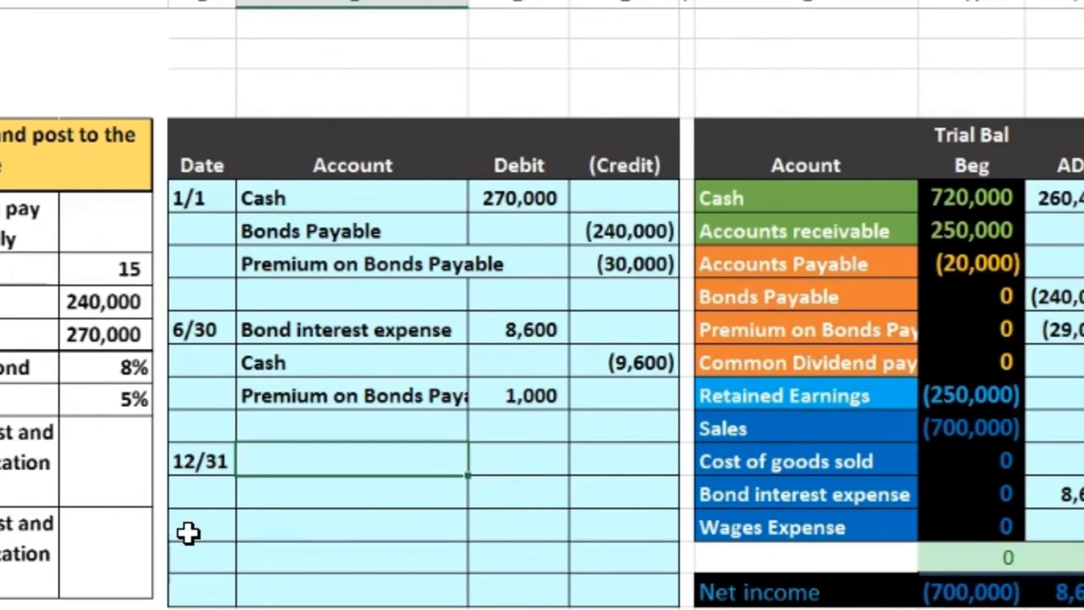
Check the trial balance Cash row and copy its account name, as a value only, to the second line of the 12/31 entry.
{"action": "left_click_drag", "start_coordinate": [766, 204], "coordinate": [942, 197]}
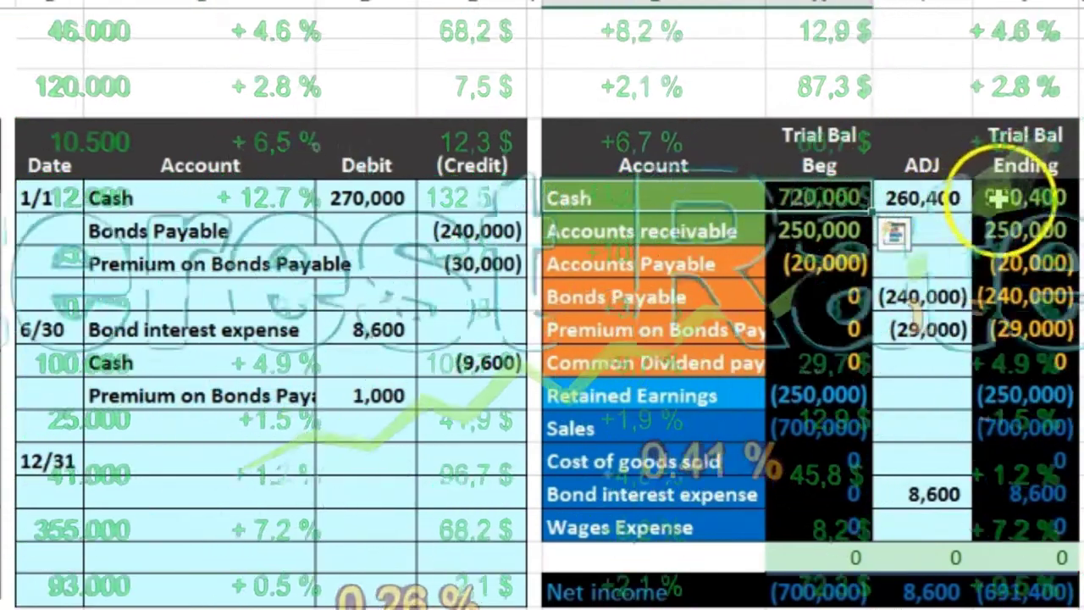
{"action": "left_click", "coordinate": [999, 197]}
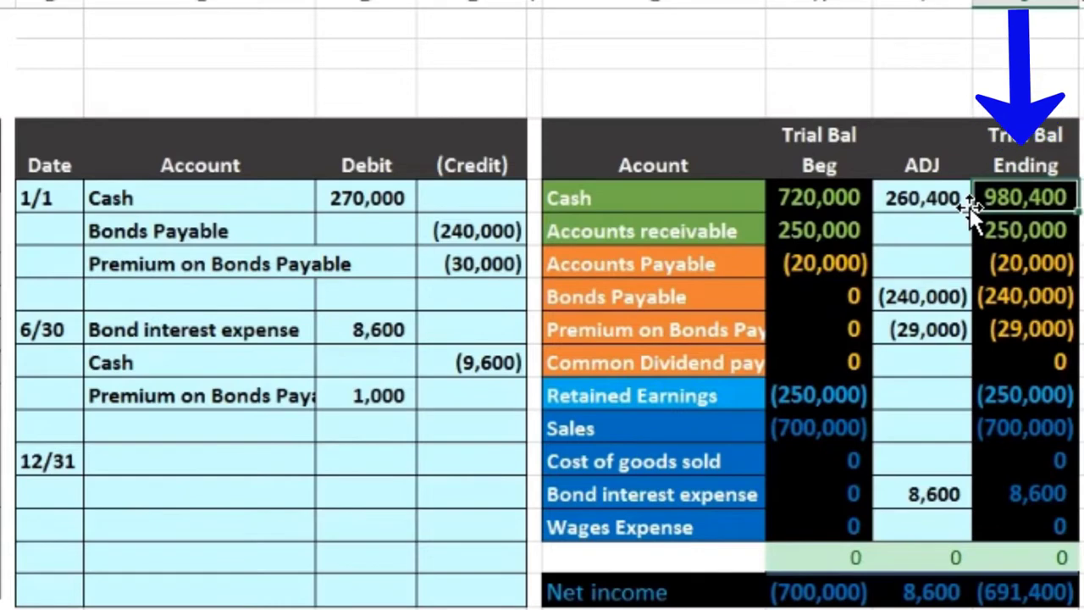
{"action": "left_click", "coordinate": [661, 190]}
{"action": "right_click", "coordinate": [666, 186]}
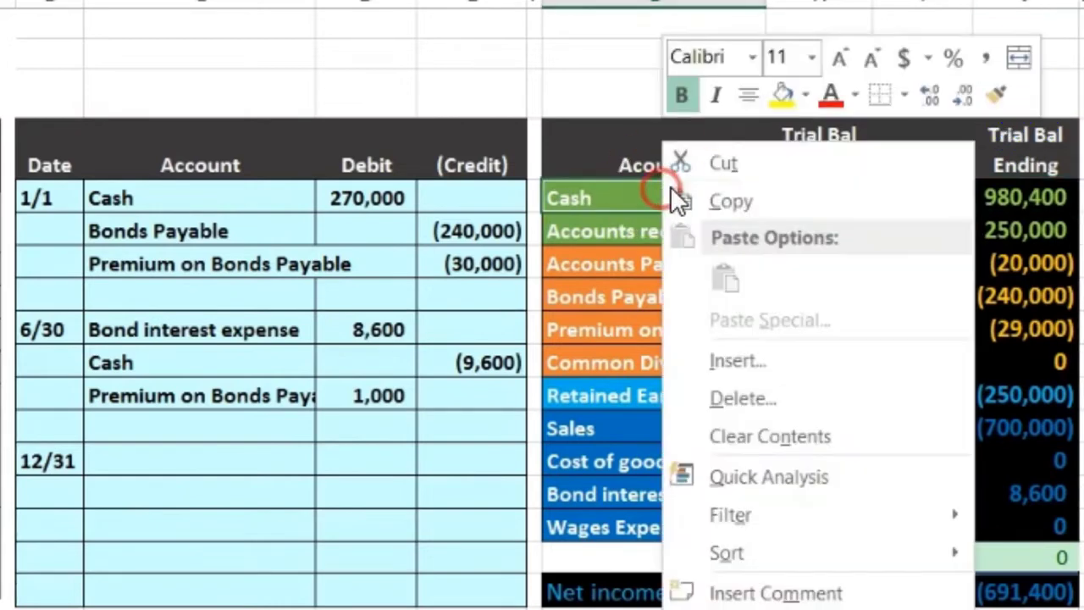
{"action": "left_click", "coordinate": [707, 201]}
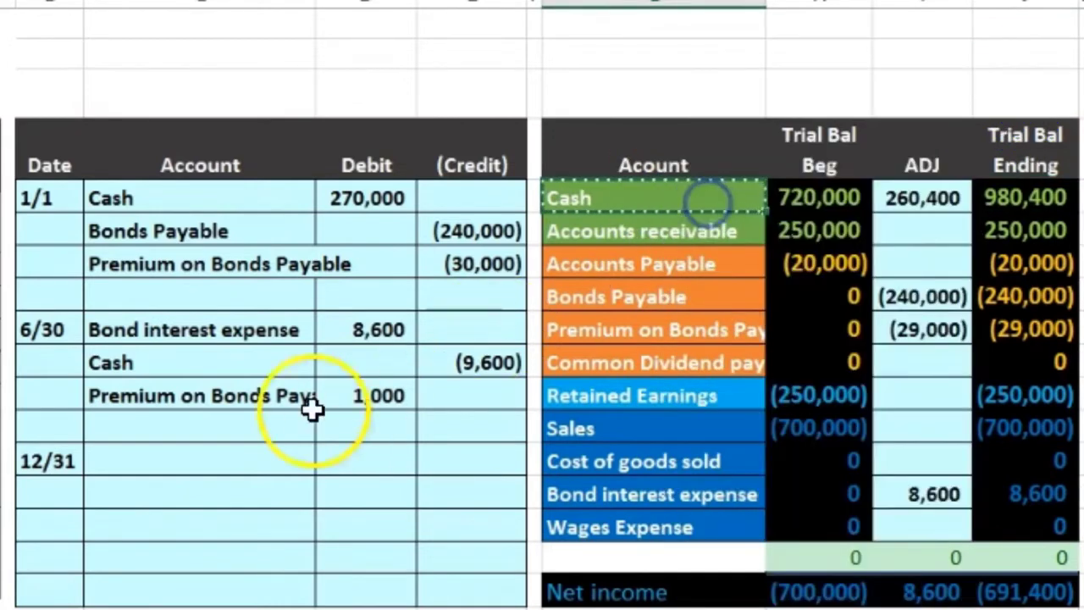
{"action": "left_click", "coordinate": [114, 492]}
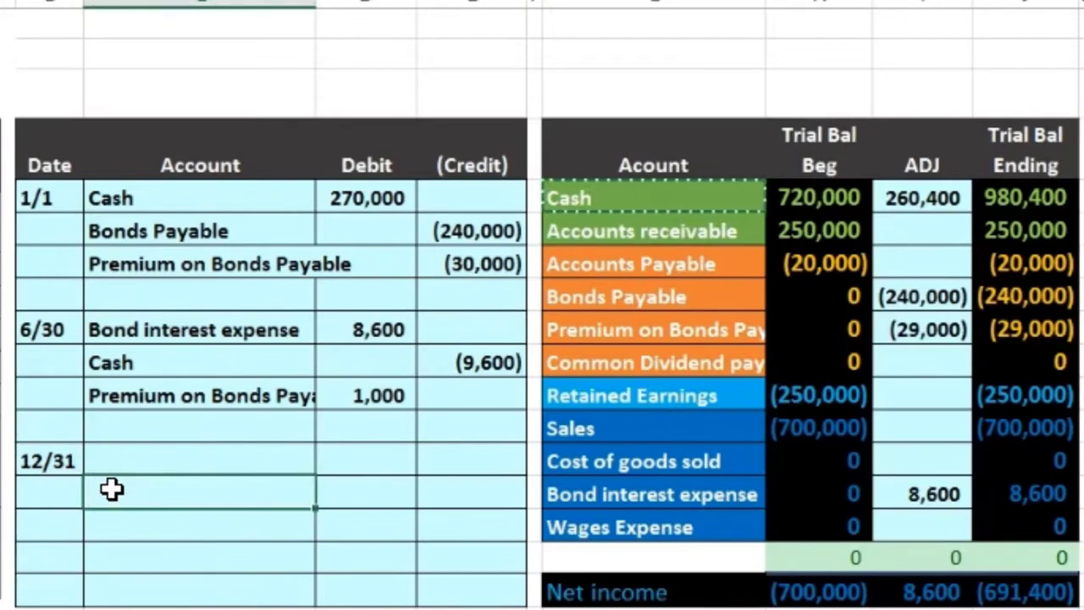
{"action": "right_click", "coordinate": [113, 491]}
{"action": "left_click", "coordinate": [177, 107]}
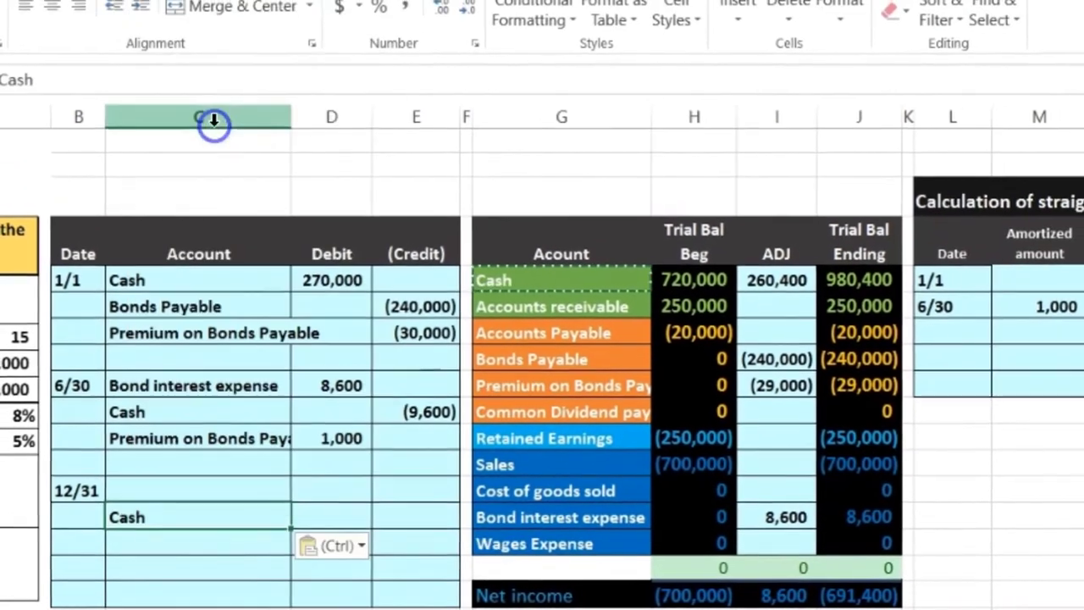
Switch to Calculator and work out the semiannual cash interest from the 240,000 face value at the 0.08 annual bond rate.
{"action": "left_click", "coordinate": [408, 511]}
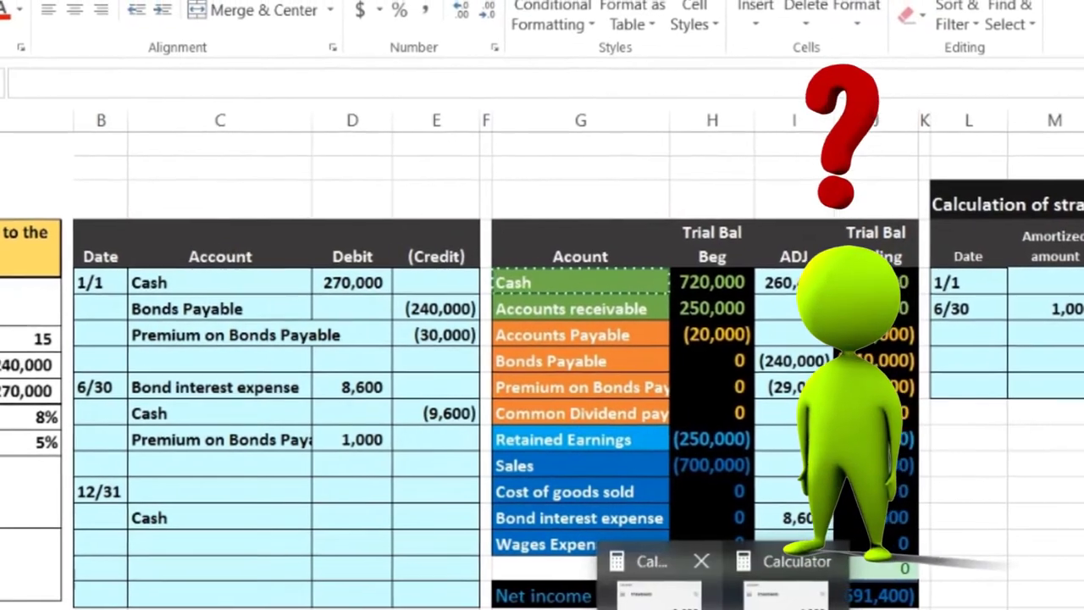
{"action": "left_click", "coordinate": [643, 576]}
{"action": "left_click_drag", "start_coordinate": [498, 5], "coordinate": [829, 4]}
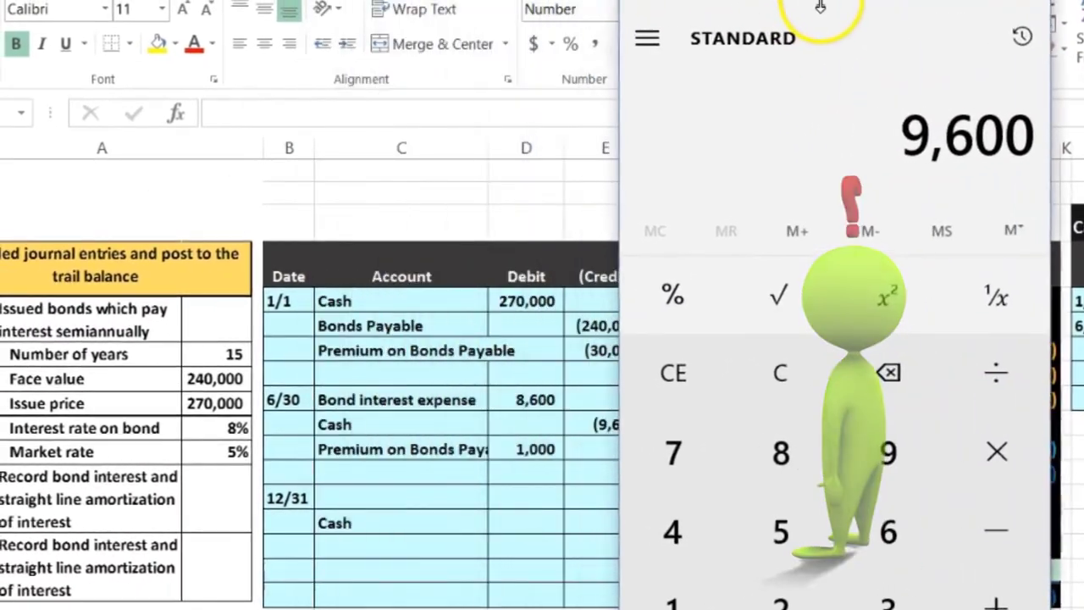
{"action": "left_click", "coordinate": [791, 375]}
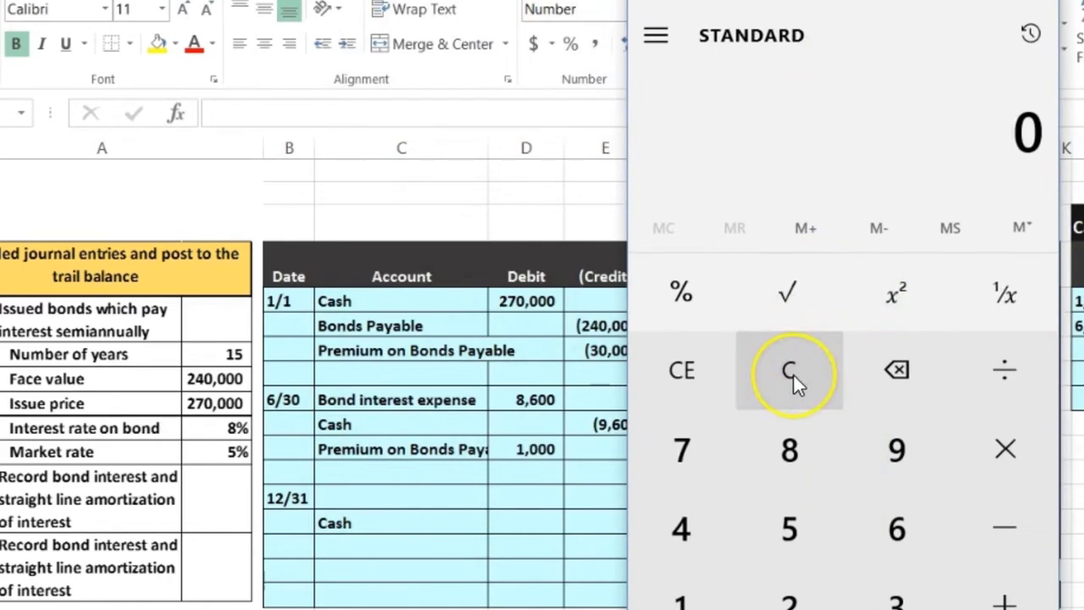
{"action": "left_click", "coordinate": [347, 369]}
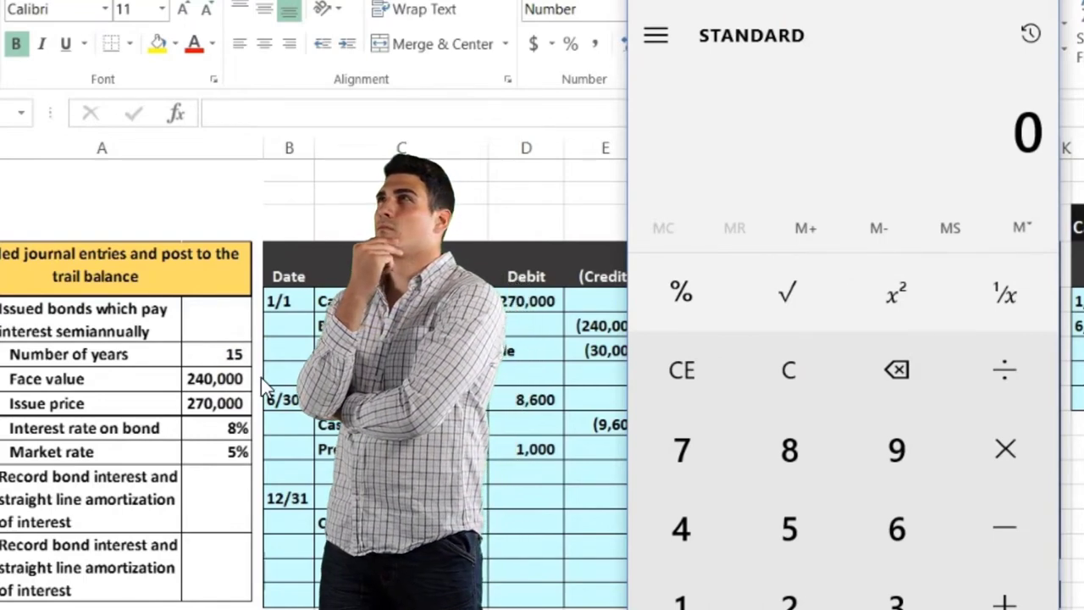
{"action": "left_click", "coordinate": [262, 377]}
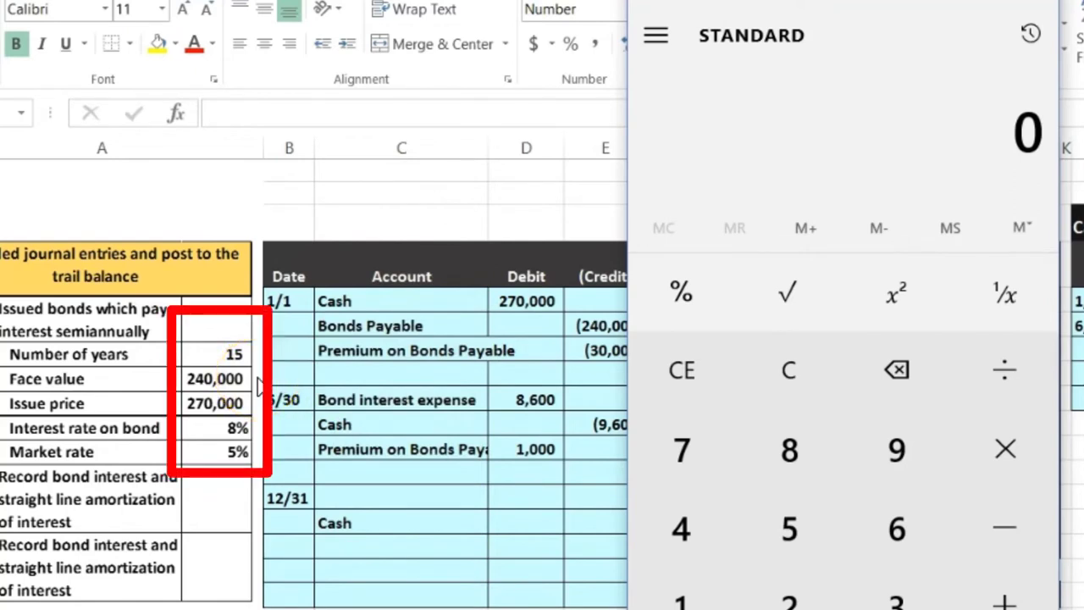
{"action": "type", "text": "000"}
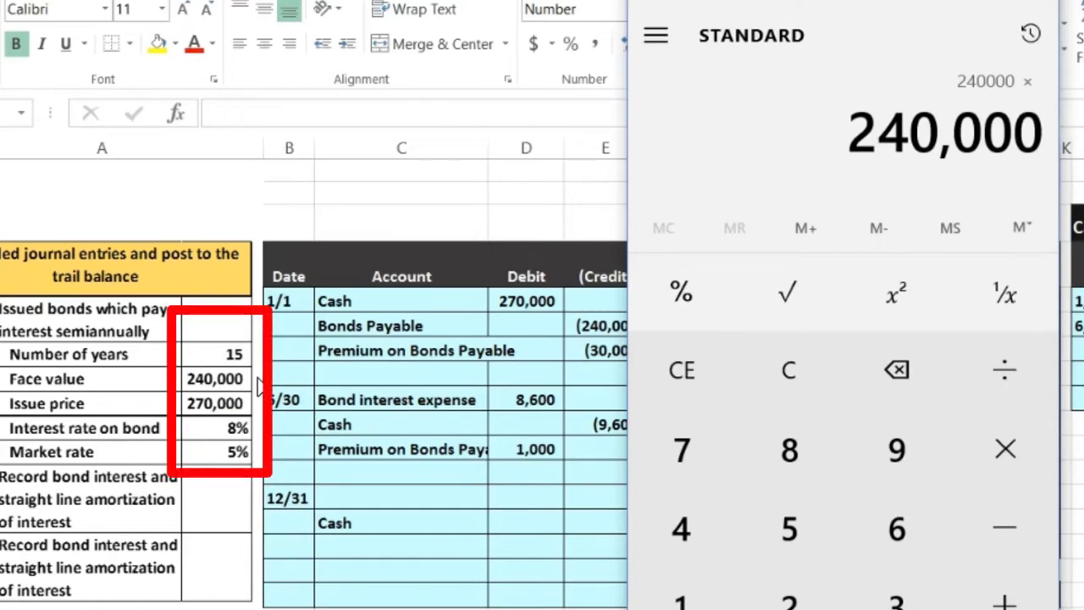
{"action": "left_click", "coordinate": [254, 420]}
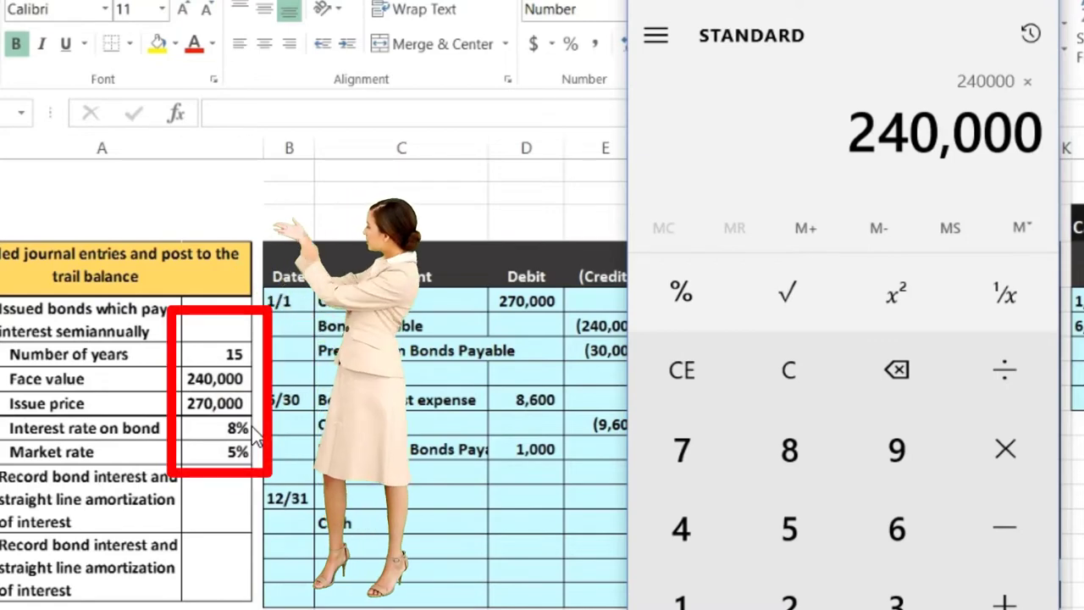
{"action": "type", "text": "0.08"}
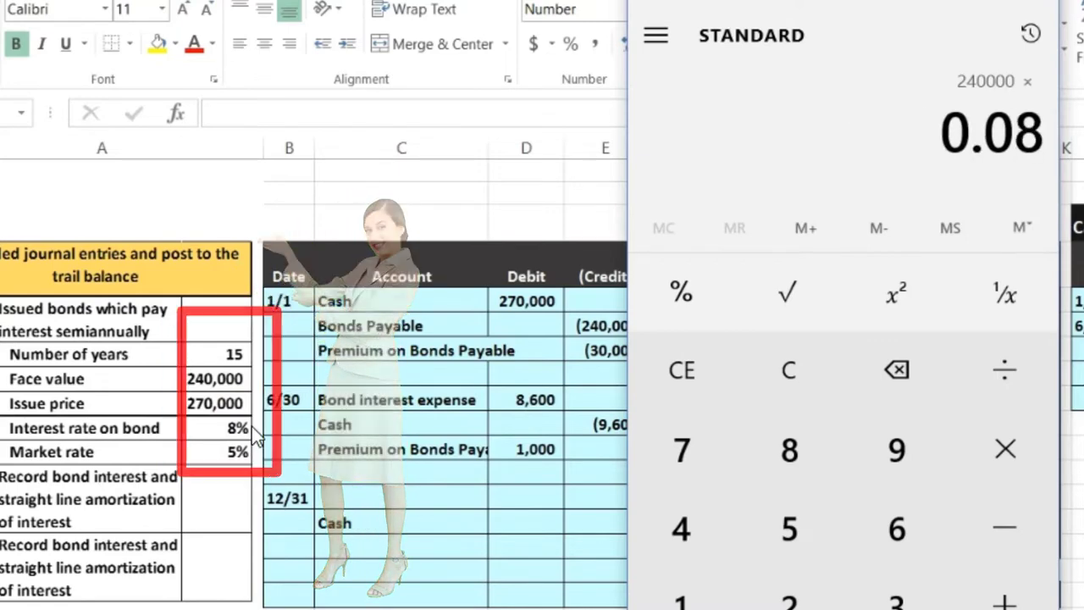
{"action": "key", "text": "Return"}
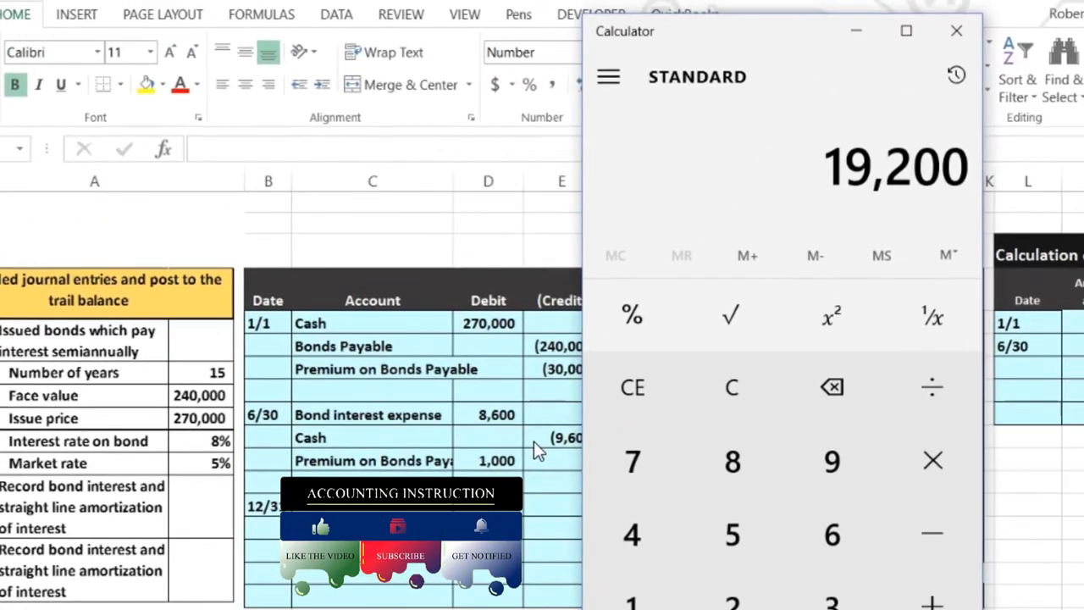
{"action": "type", "text": "12"}
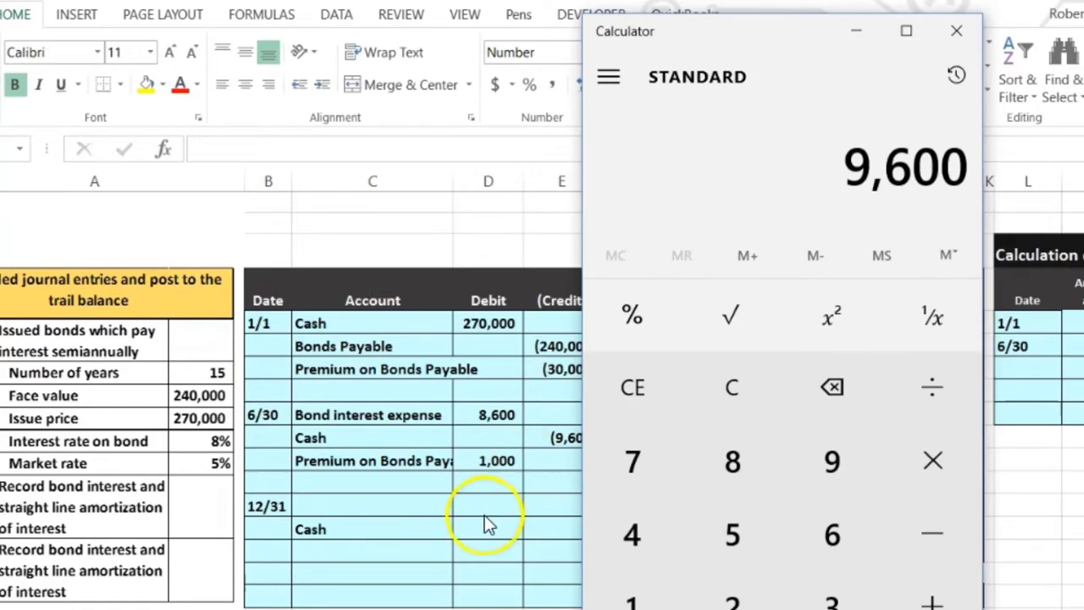
Enter the 12/31 Cash credit in Excel as the formula -240000*.08/2.
{"action": "left_click", "coordinate": [561, 528]}
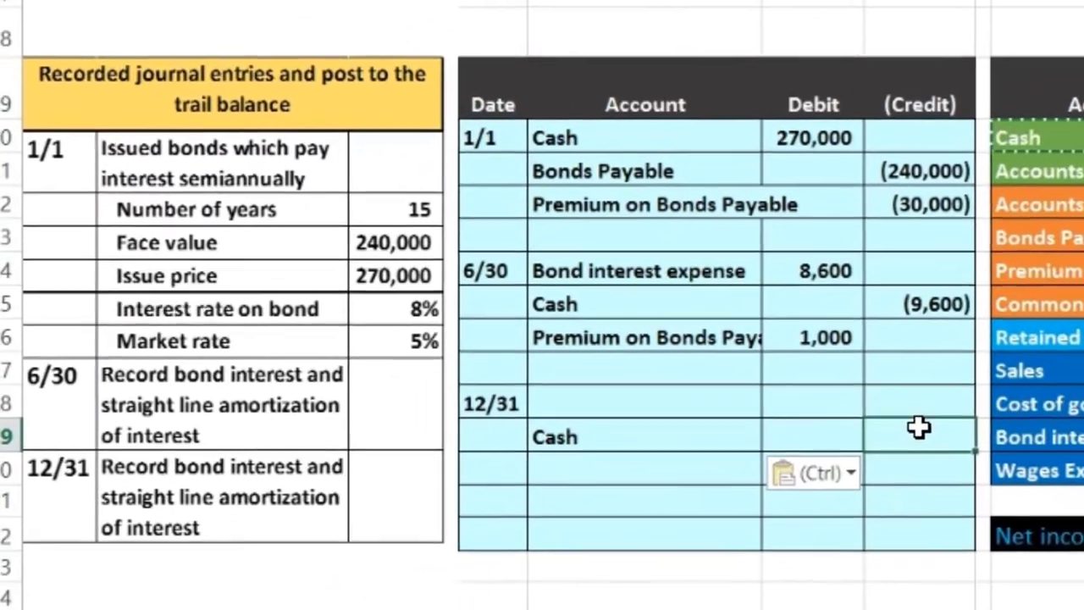
{"action": "type", "text": "-240000*.0"}
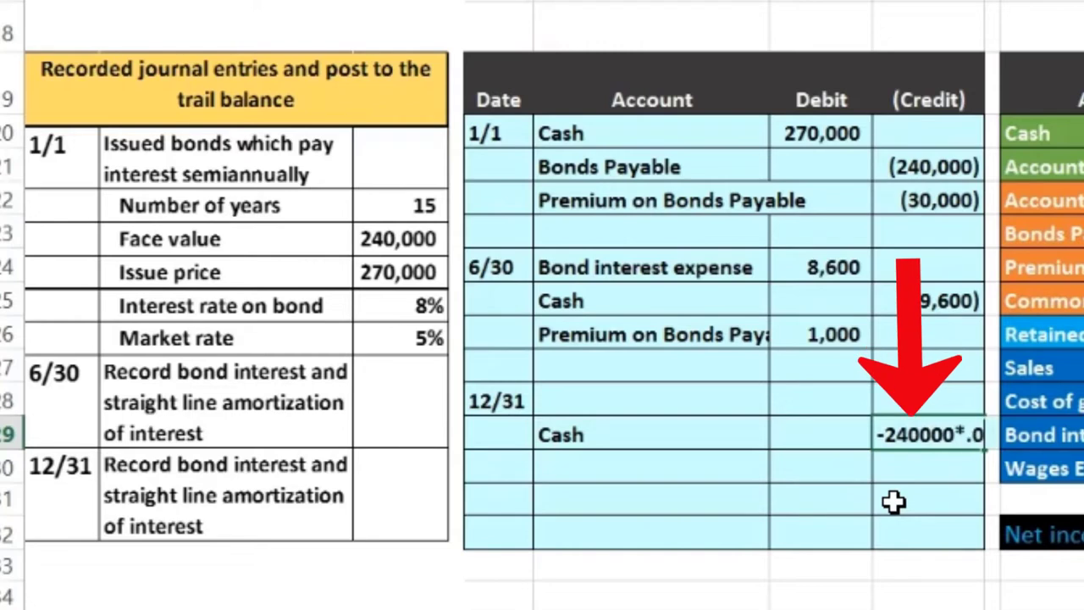
{"action": "type", "text": "8"}
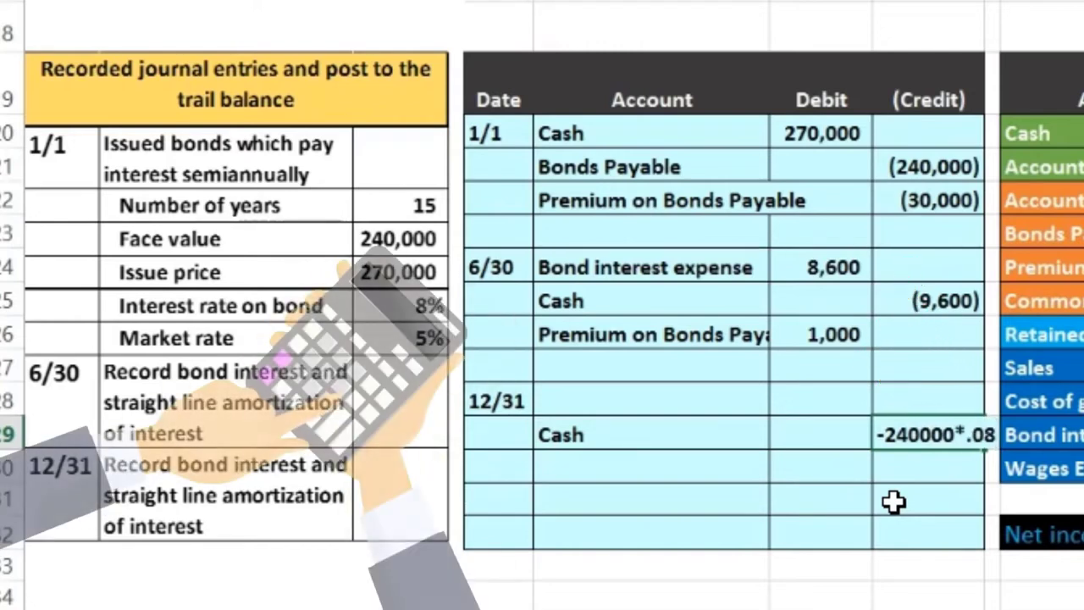
{"action": "type", "text": "/2"}
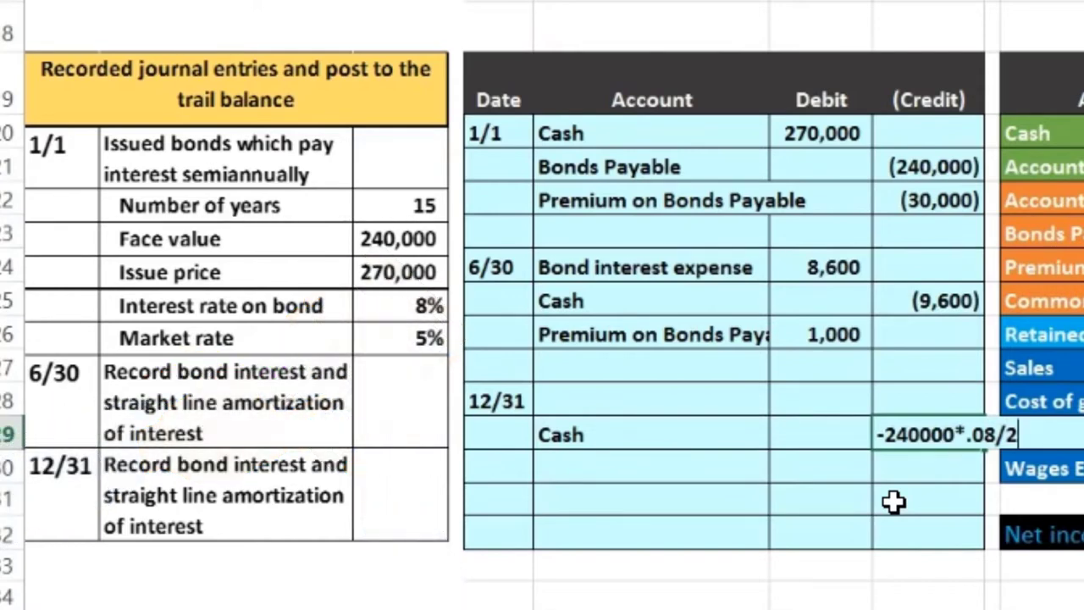
{"action": "key", "text": "Return"}
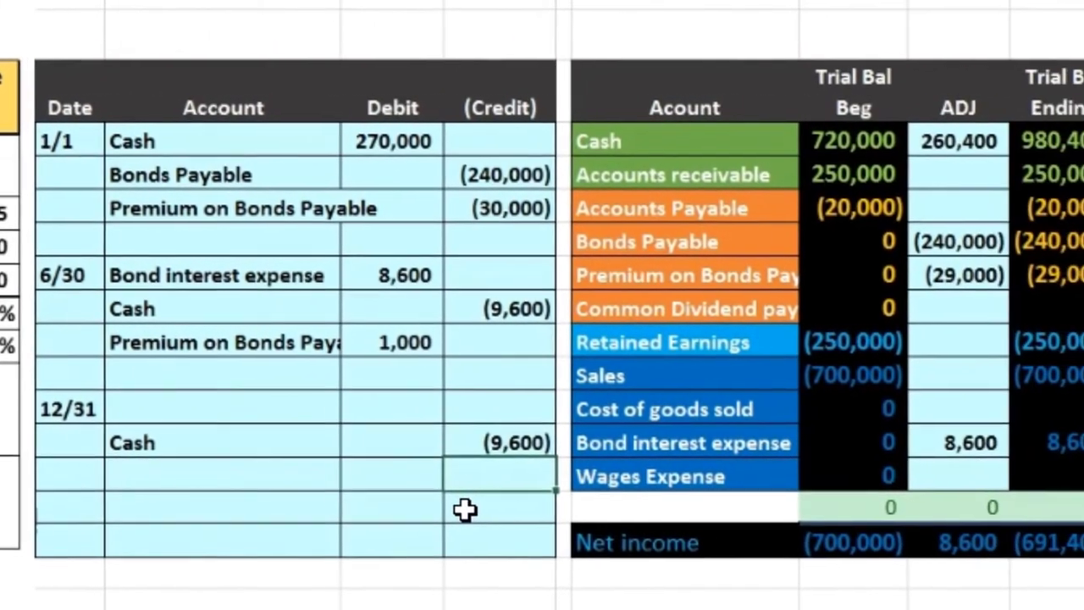
Check the trial balance's Bond interest expense row and copy its account name, as a value only, to the first line of the 12/31 entry.
{"action": "left_click", "coordinate": [979, 490]}
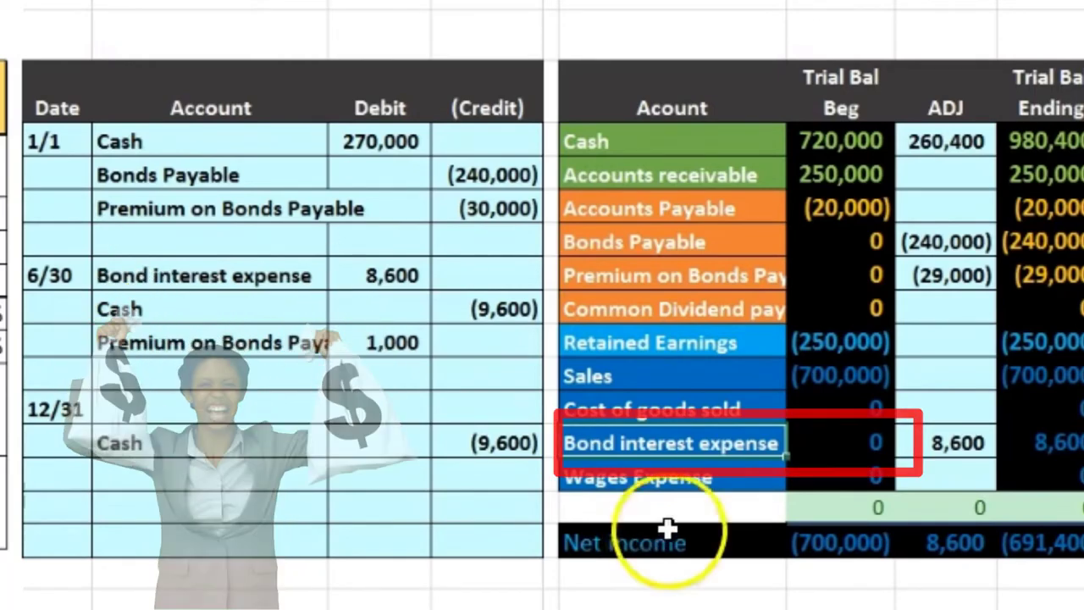
{"action": "left_click_drag", "start_coordinate": [759, 443], "coordinate": [1047, 443]}
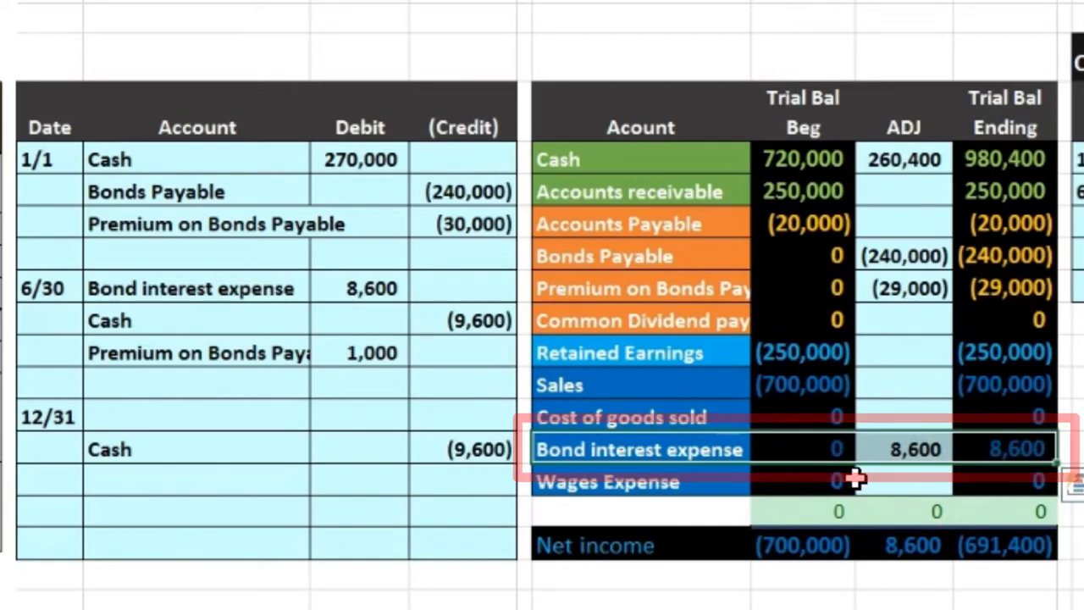
{"action": "left_click", "coordinate": [747, 448]}
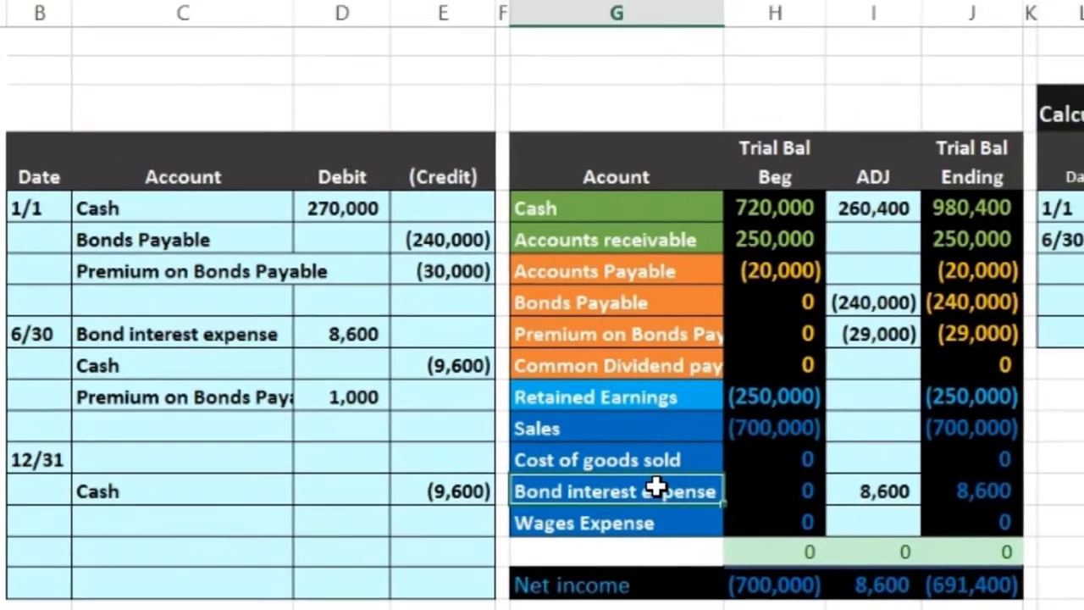
{"action": "right_click", "coordinate": [656, 487]}
{"action": "left_click", "coordinate": [669, 59]}
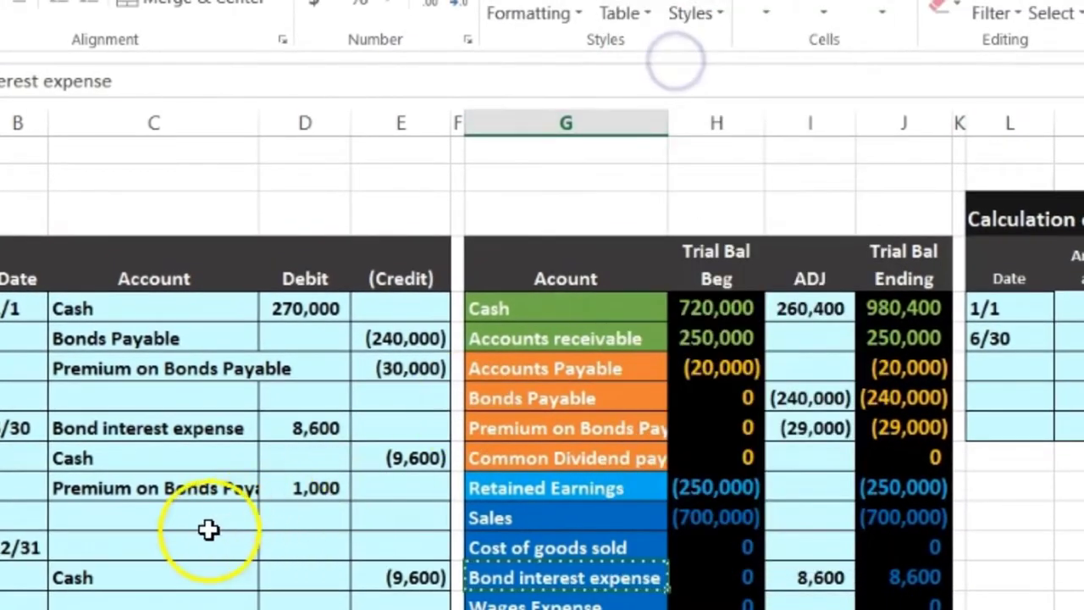
{"action": "left_click", "coordinate": [150, 544]}
{"action": "right_click", "coordinate": [150, 546]}
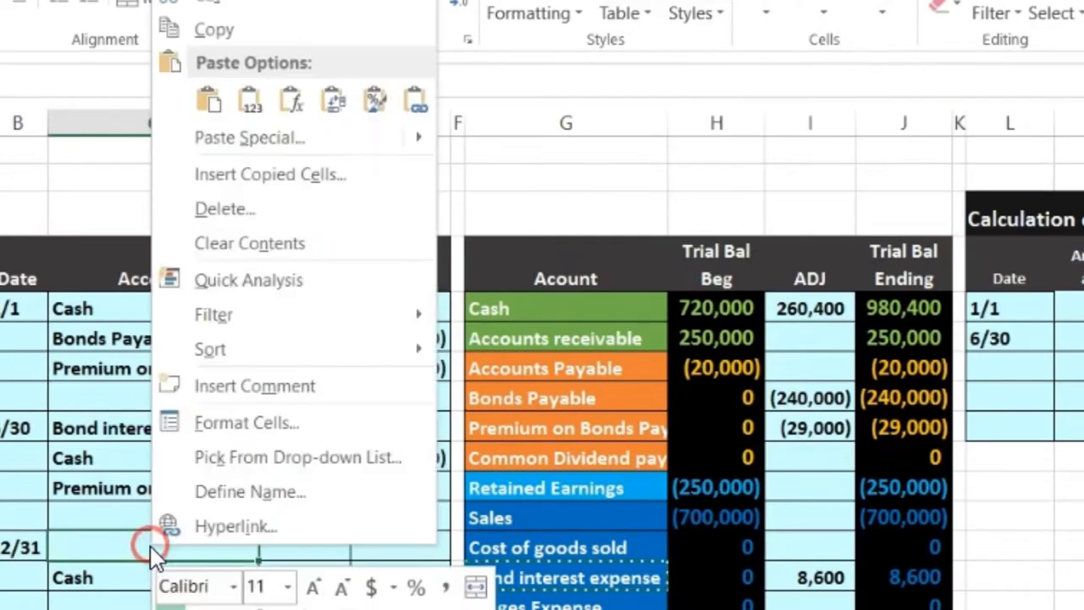
{"action": "left_click", "coordinate": [252, 99]}
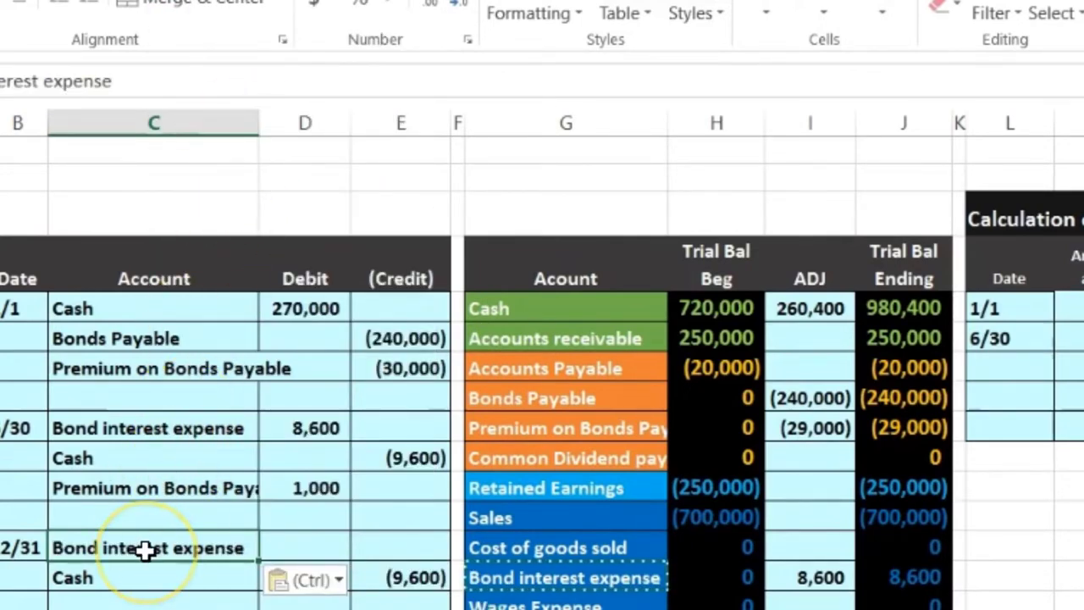
Enter 12/31 as the date of the third row in the straight line amortization table.
{"action": "key", "text": "Tab"}
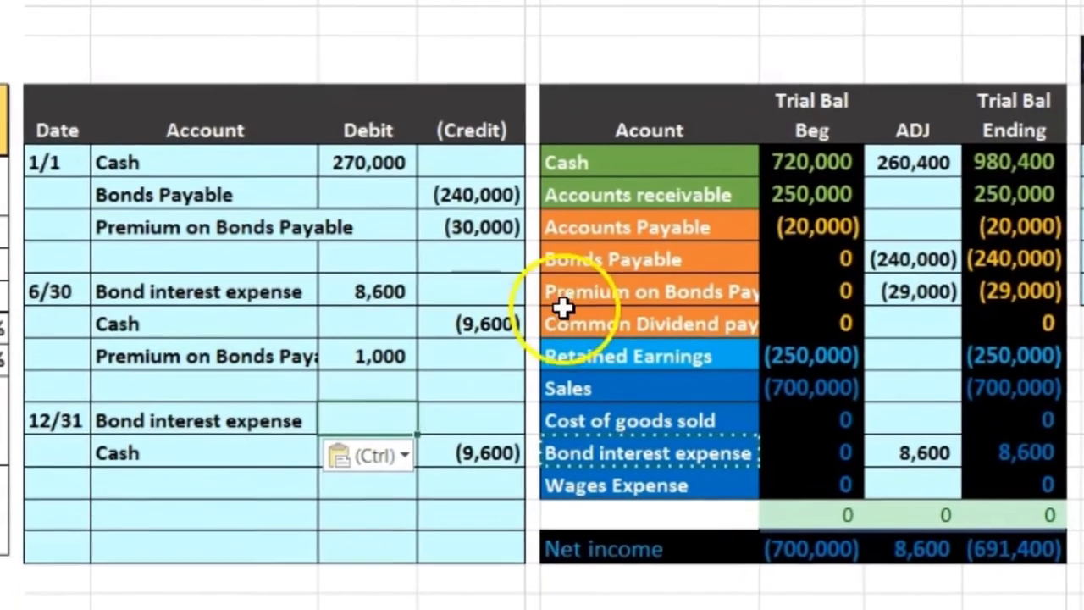
{"action": "left_click_drag", "start_coordinate": [564, 308], "coordinate": [967, 294]}
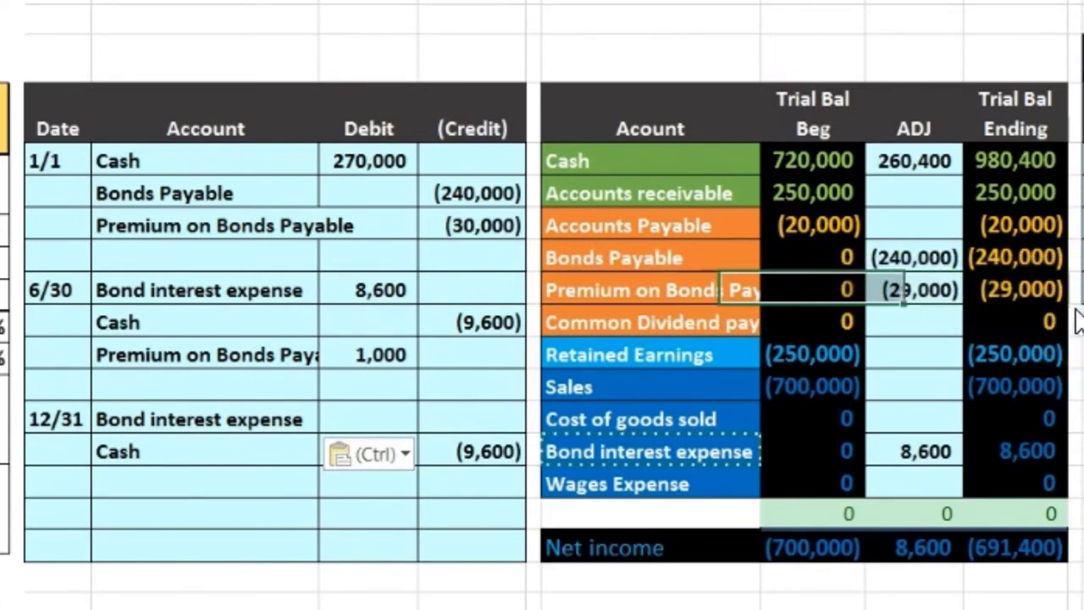
{"action": "left_click", "coordinate": [1059, 293]}
{"action": "scroll", "coordinate": [1073, 309], "scroll_direction": "right", "scroll_amount": 5}
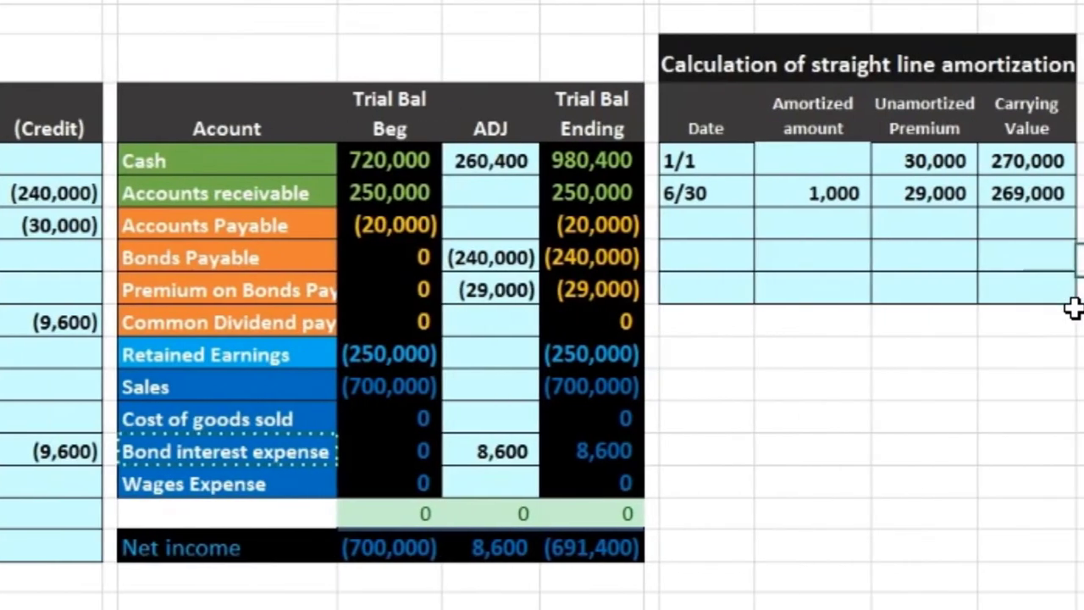
{"action": "key", "text": "Return"}
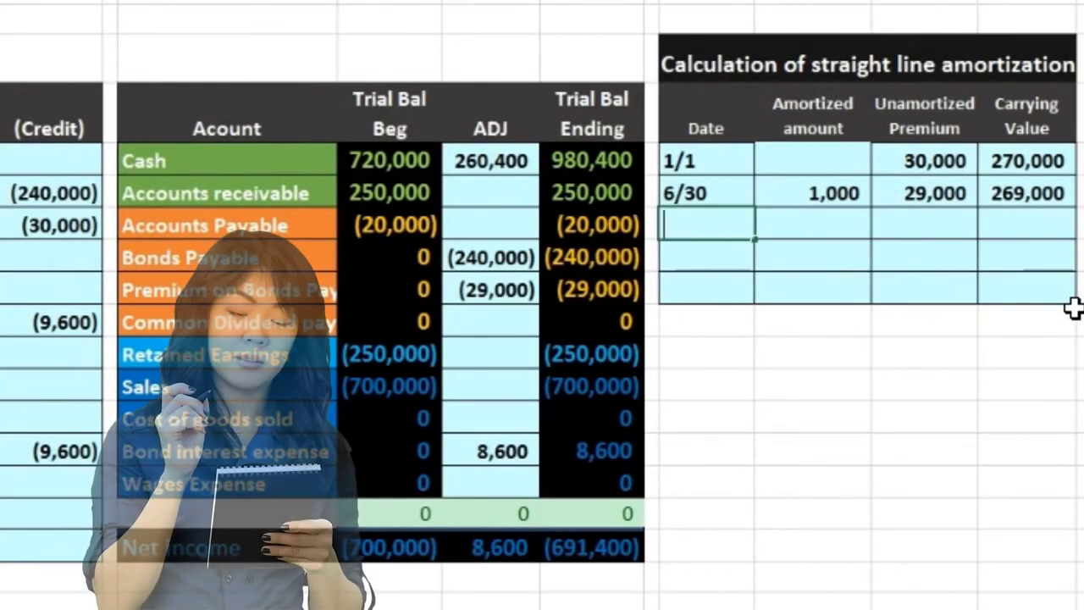
{"action": "type", "text": "12/31"}
{"action": "key", "text": "Return"}
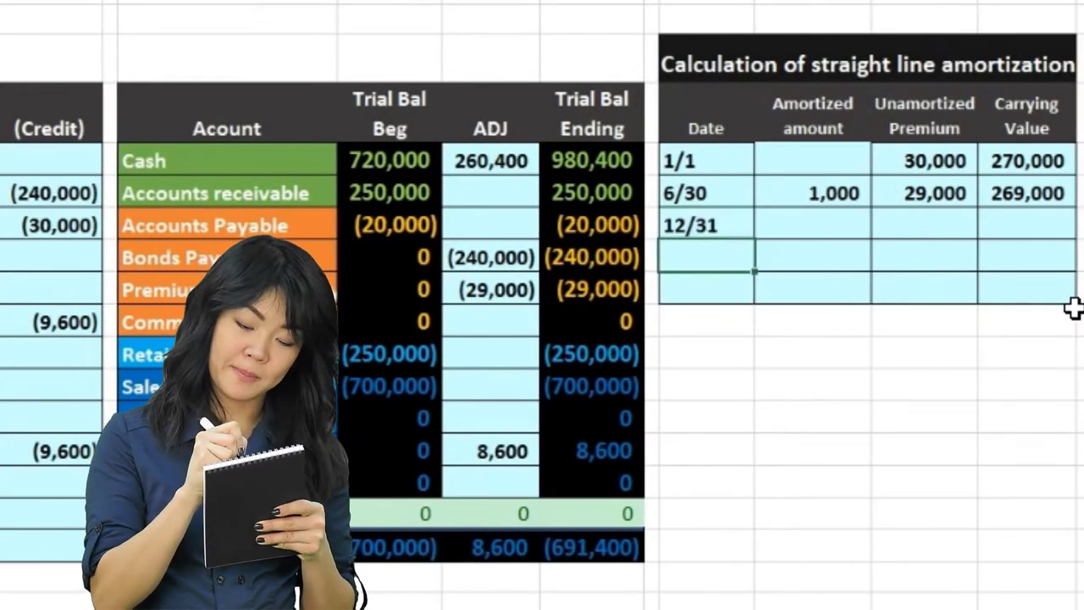
Enter the 12/31 amortized amount of 1,000 as a formula in the straight line amortization table.
{"action": "key", "text": "Right"}
{"action": "left_click", "coordinate": [806, 255]}
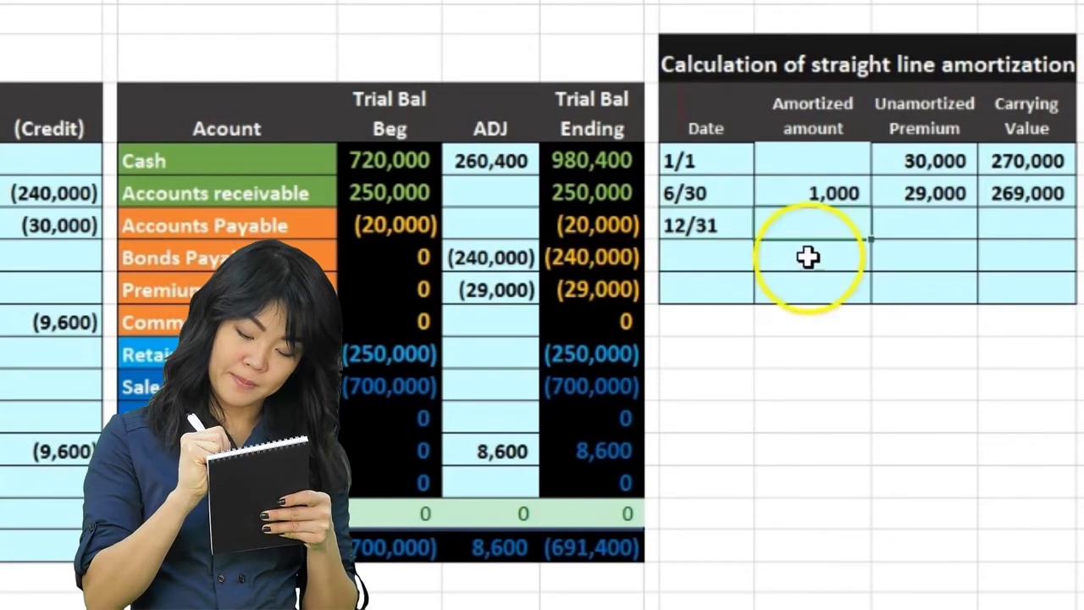
{"action": "left_click", "coordinate": [801, 225]}
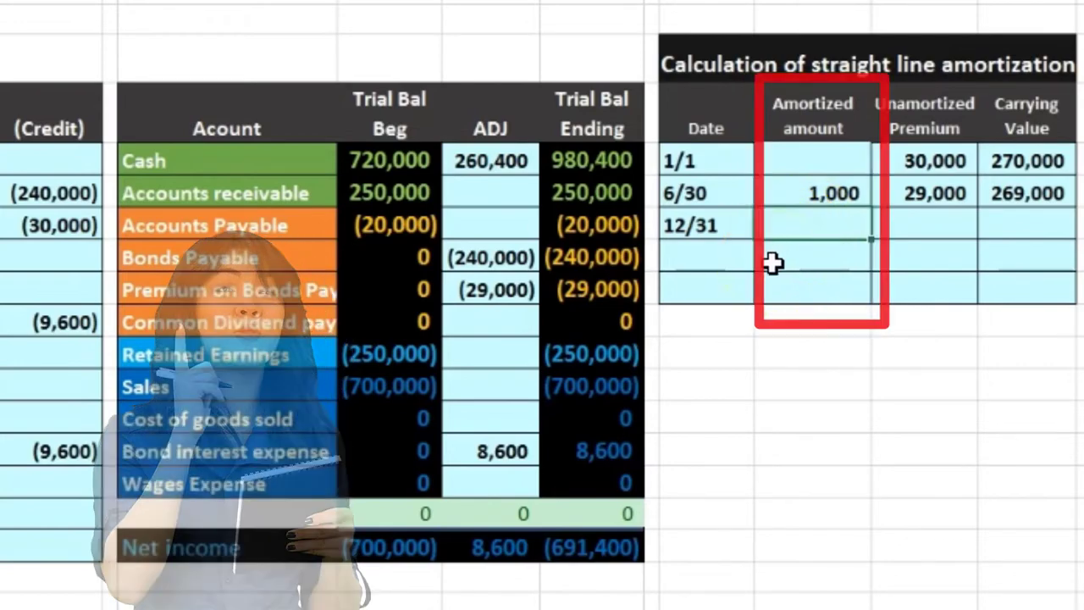
{"action": "type", "text": "="}
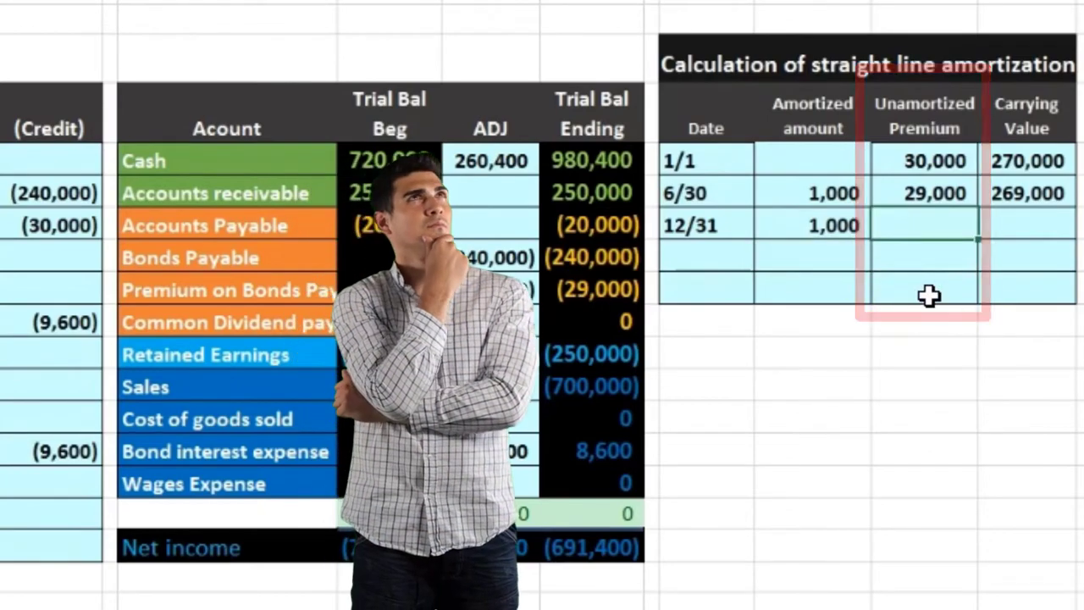
Calculate the 12/31 unamortized premium as the 6/30 unamortized premium minus the 12/31 amortized amount, =N21-M22.
{"action": "type", "text": "="}
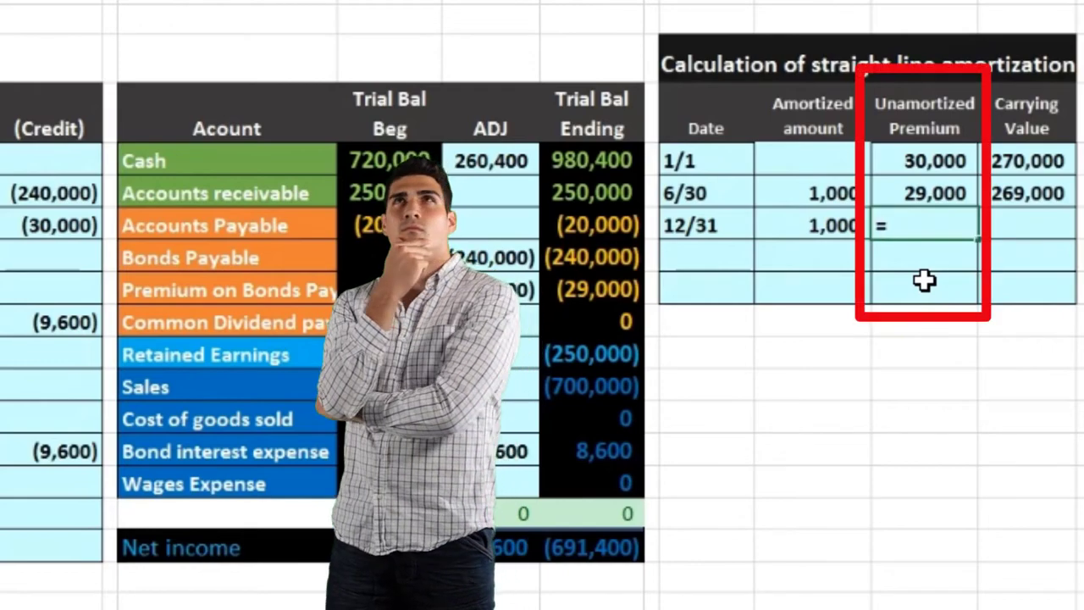
{"action": "left_click", "coordinate": [955, 193]}
{"action": "type", "text": "-"}
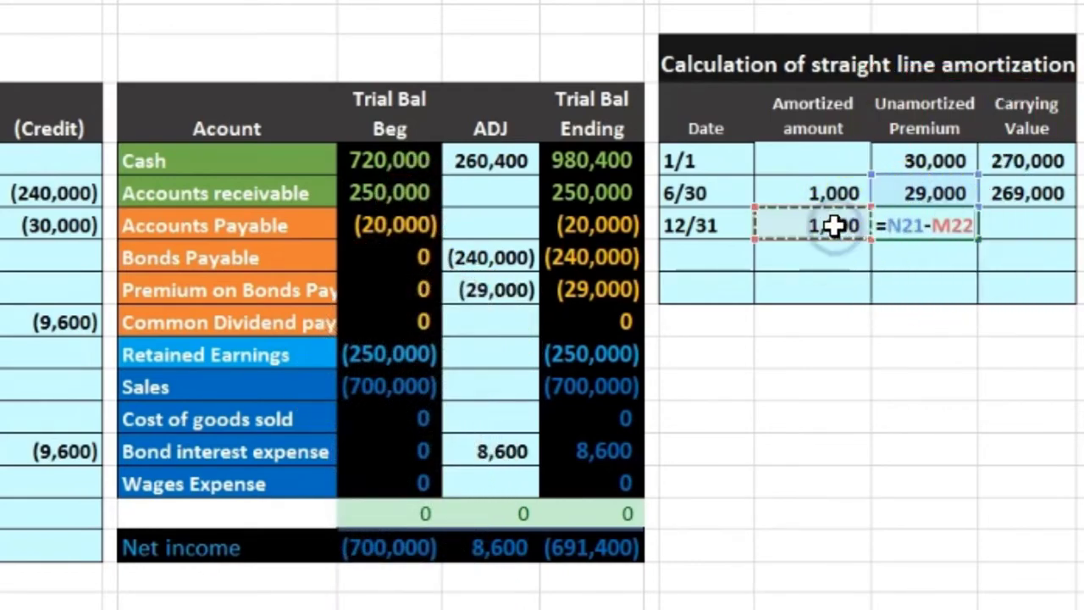
{"action": "key", "text": "Return"}
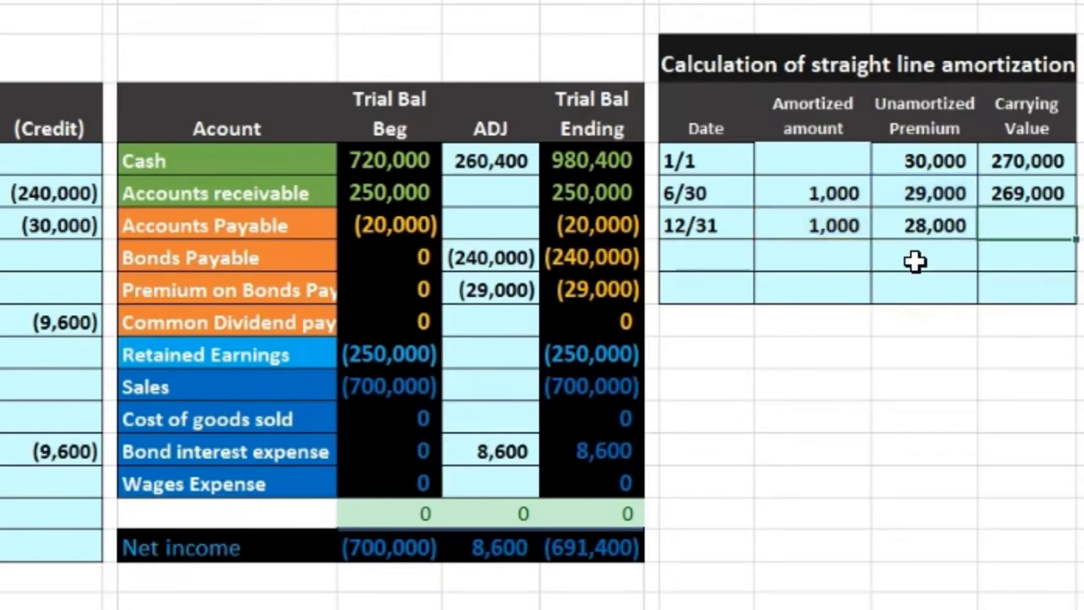
Calculate the 12/31 carrying value as 240000 plus the 12/31 unamortized premium.
{"action": "type", "text": "="}
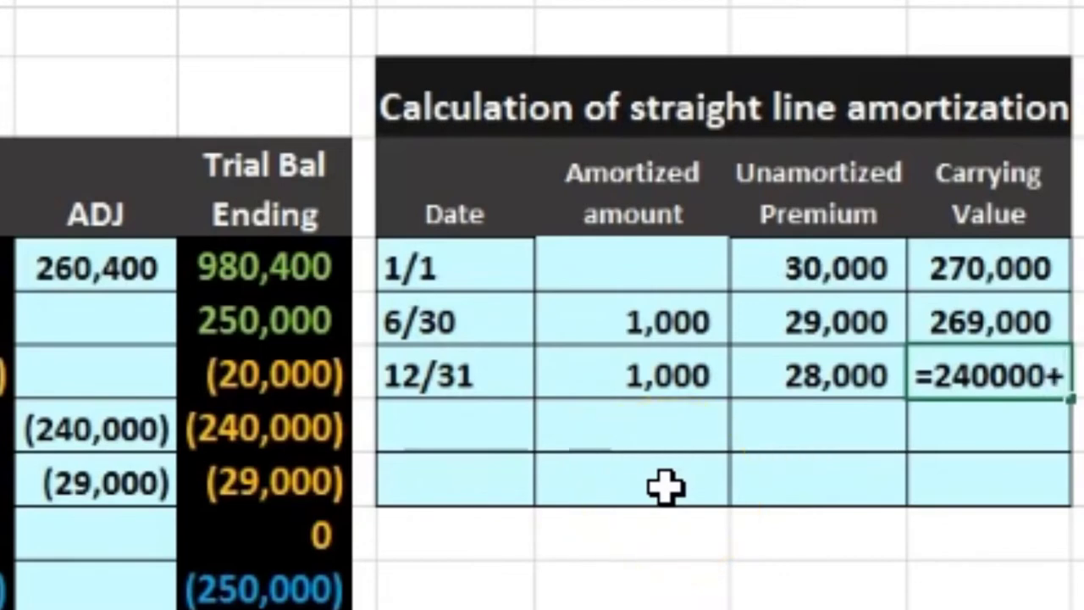
{"action": "type", "text": "240000+"}
{"action": "left_click", "coordinate": [813, 388]}
{"action": "key", "text": "Return"}
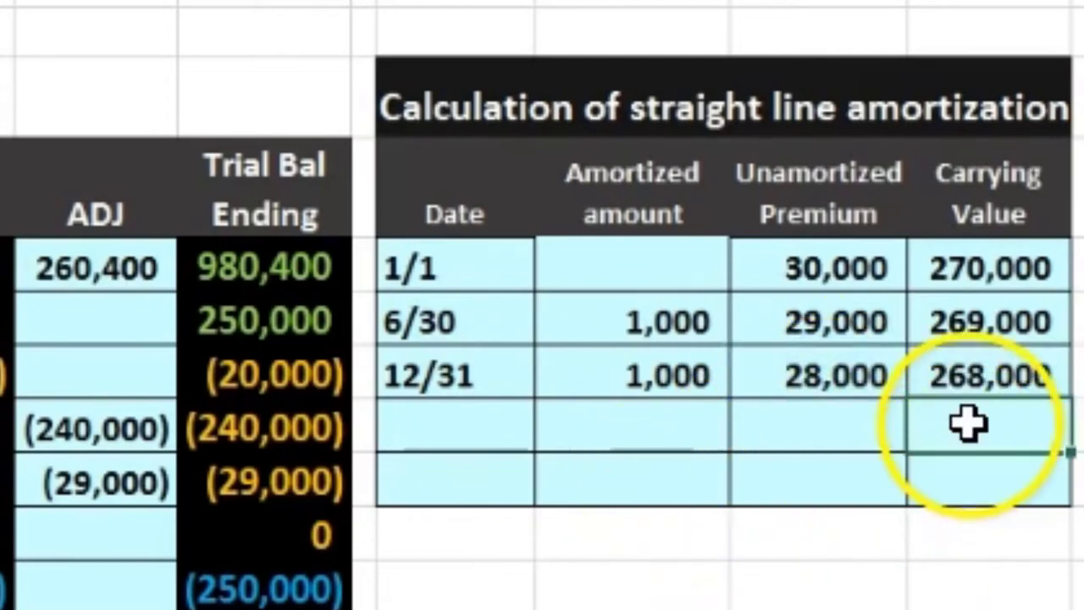
Compare the amortization table's 6/30 and 12/31 carrying values and amortized amount with the Bonds Payable and premium ending balances in the trial balance.
{"action": "left_click", "coordinate": [991, 343]}
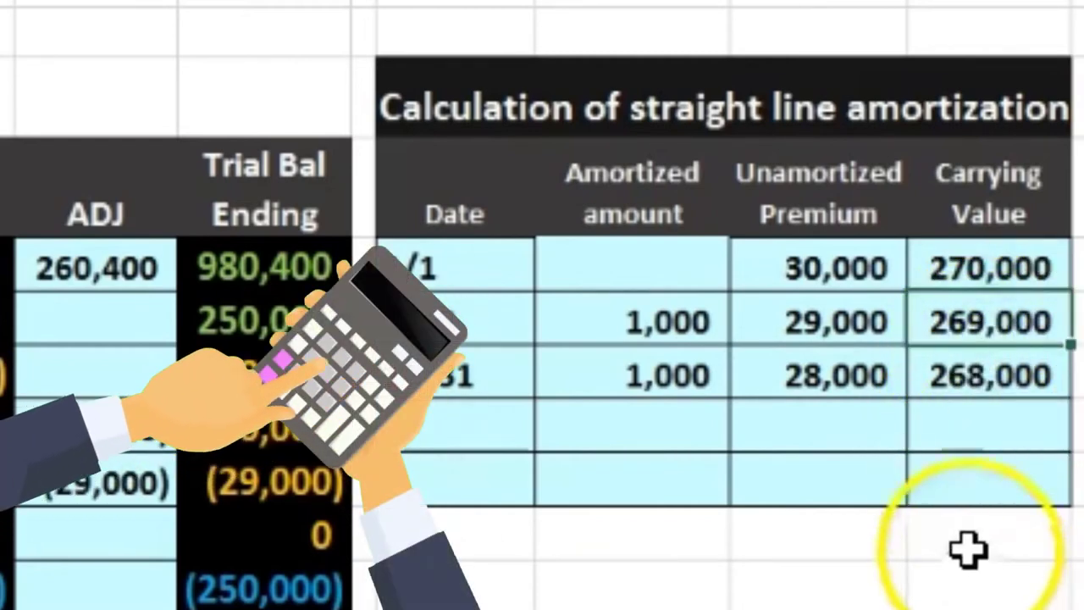
{"action": "left_click", "coordinate": [678, 382]}
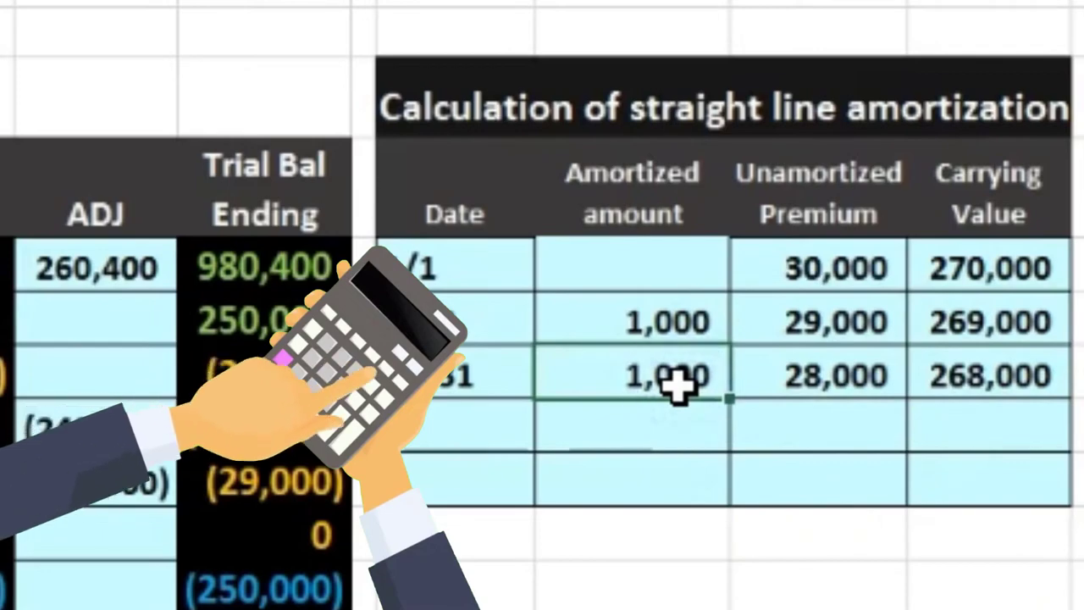
{"action": "left_click", "coordinate": [961, 391]}
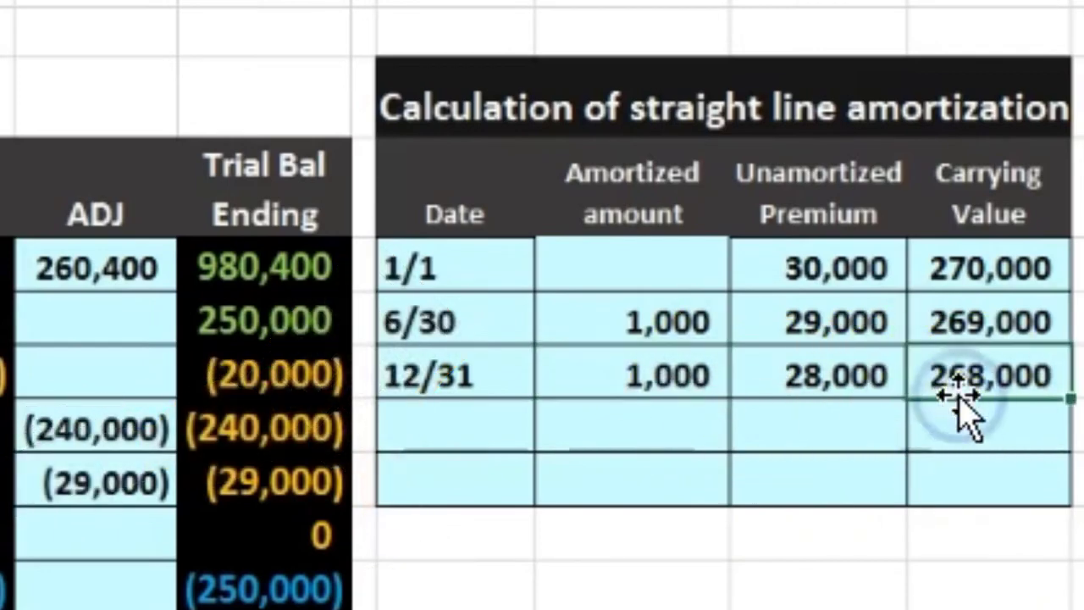
{"action": "left_click", "coordinate": [702, 376]}
{"action": "left_click", "coordinate": [291, 431]}
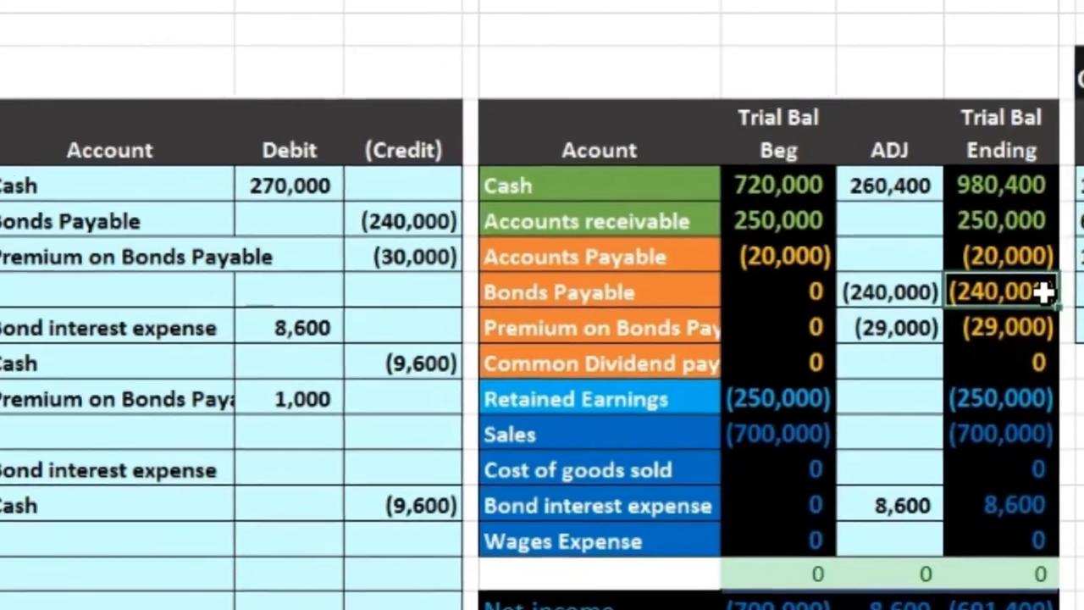
{"action": "left_click", "coordinate": [546, 409]}
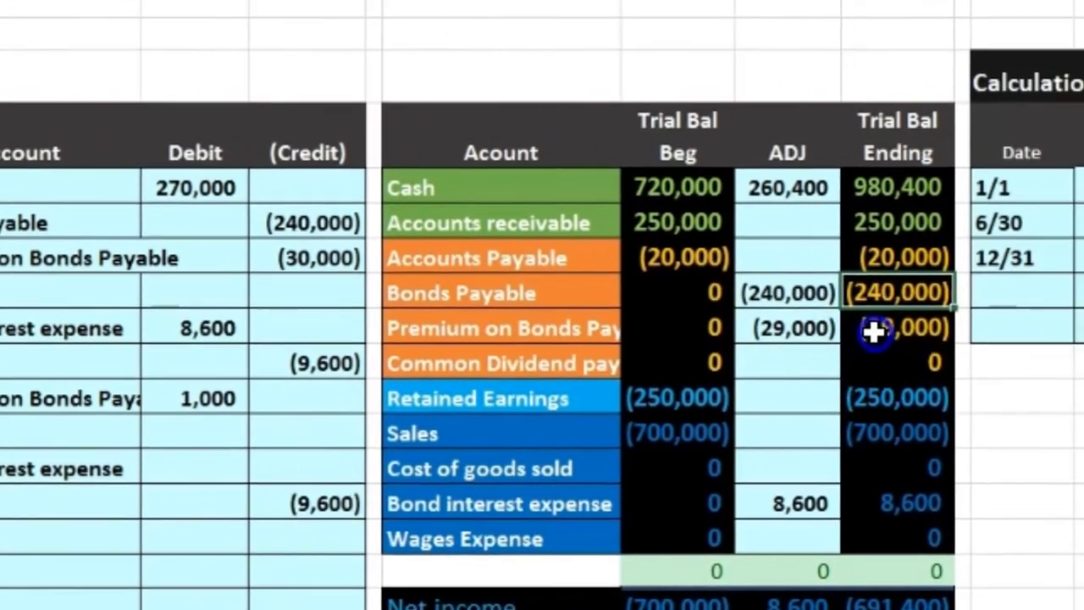
{"action": "left_click", "coordinate": [1021, 323]}
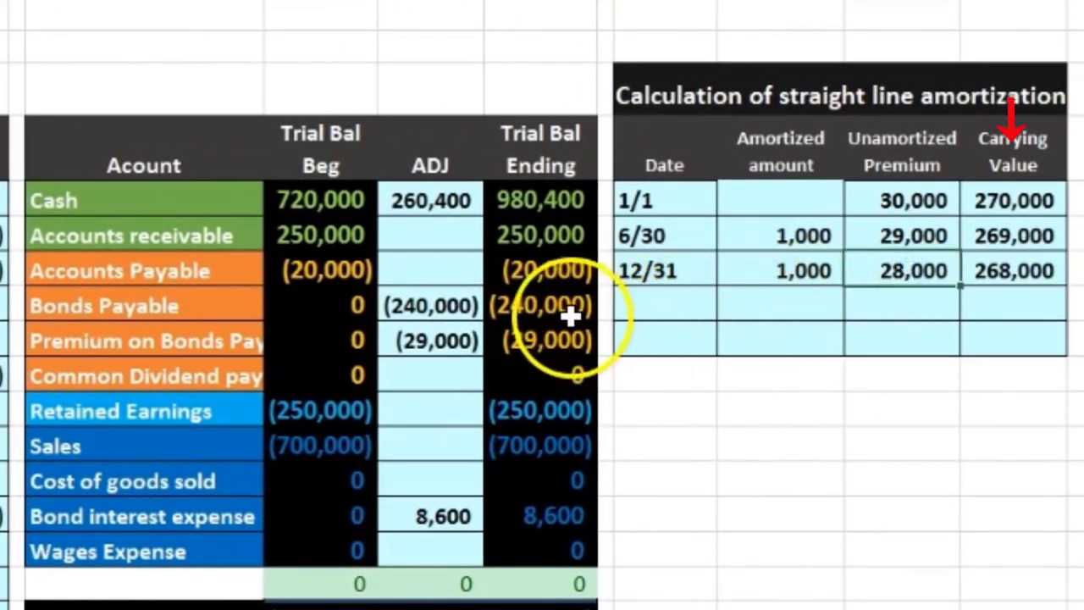
{"action": "left_click_drag", "start_coordinate": [508, 310], "coordinate": [566, 330]}
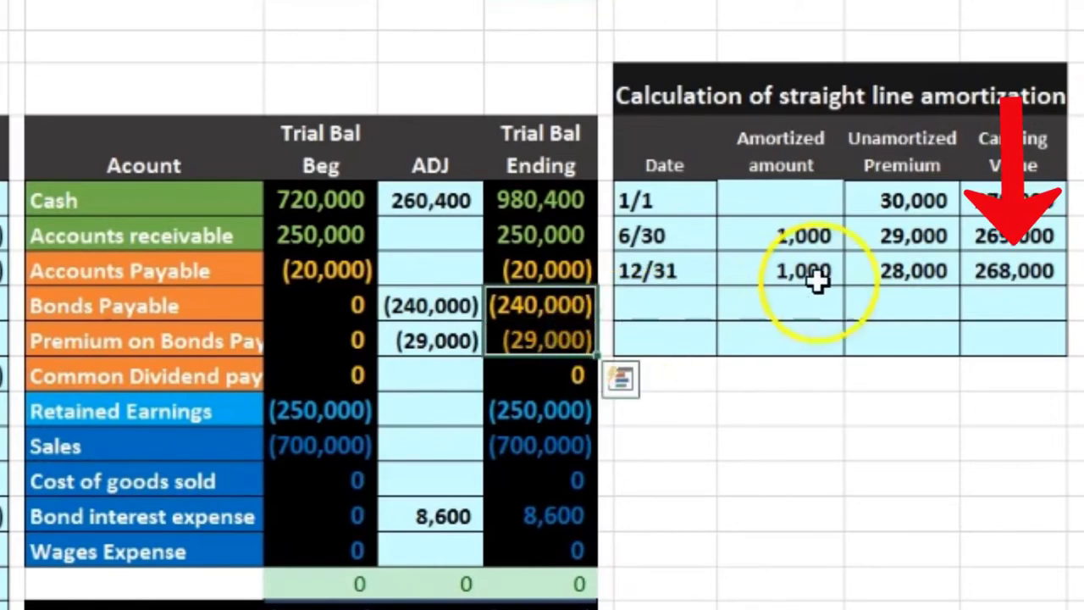
{"action": "left_click", "coordinate": [995, 271]}
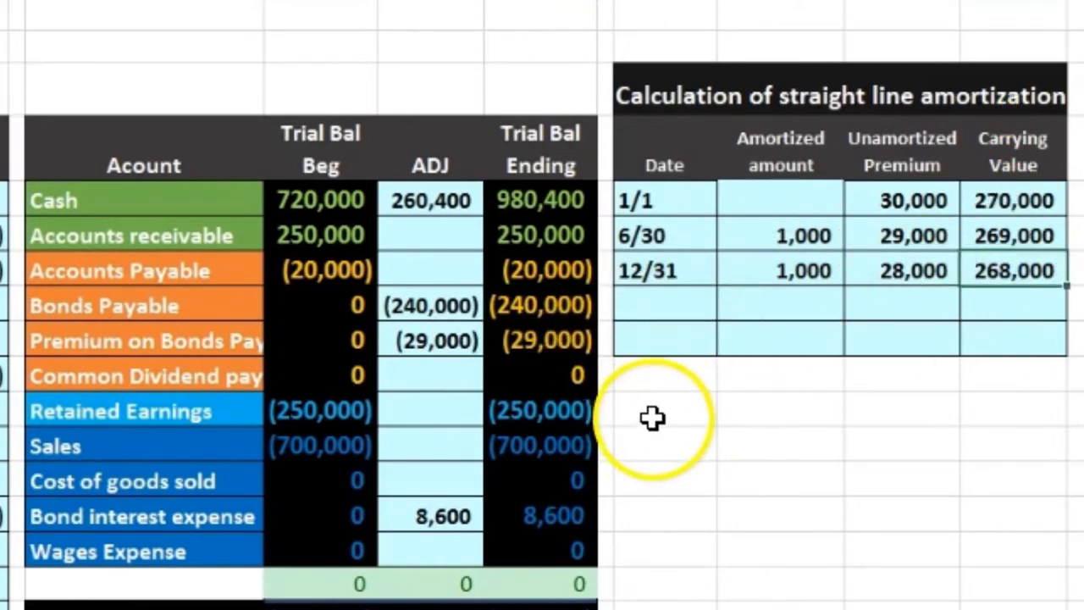
{"action": "left_click", "coordinate": [771, 276]}
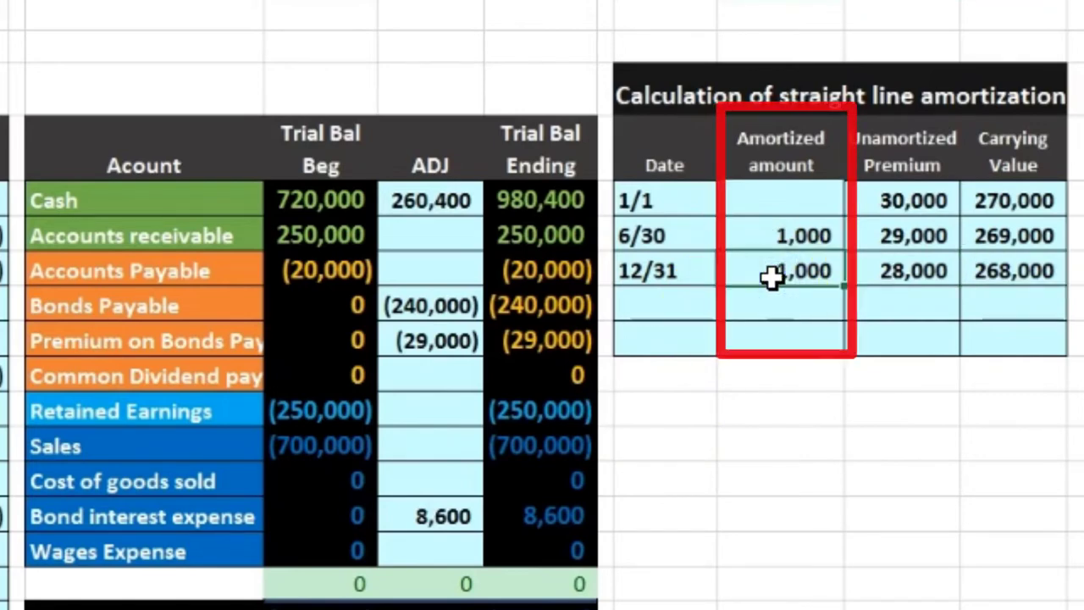
Copy the trial balance's Premium on Bonds Payable name, as a value only, to the third line of the 12/31 entry and debit it 1,000.
{"action": "left_click_drag", "start_coordinate": [175, 344], "coordinate": [506, 332]}
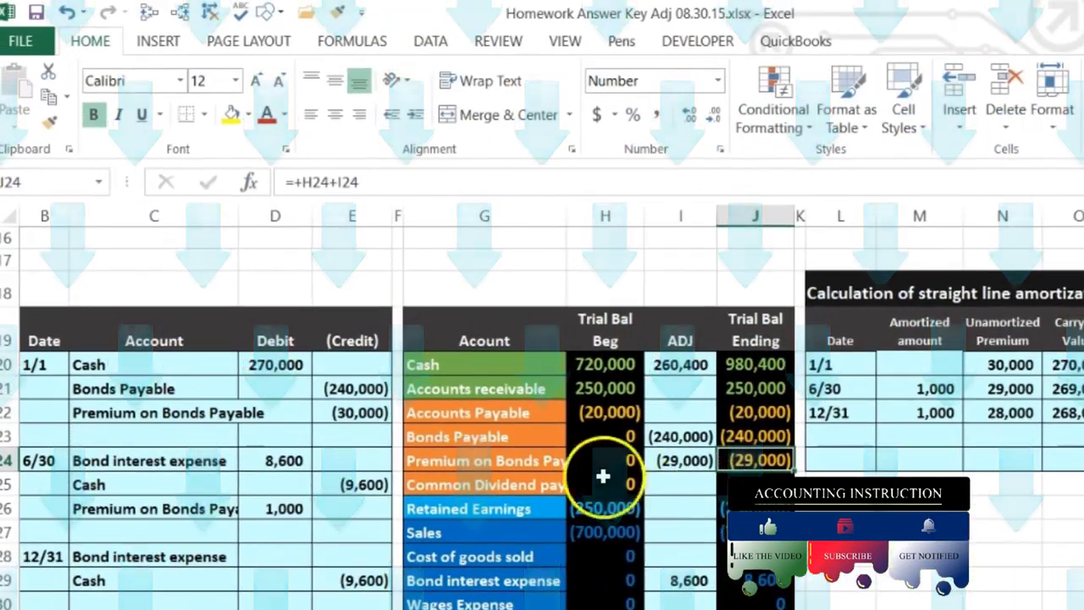
{"action": "left_click", "coordinate": [548, 414]}
{"action": "right_click", "coordinate": [505, 462]}
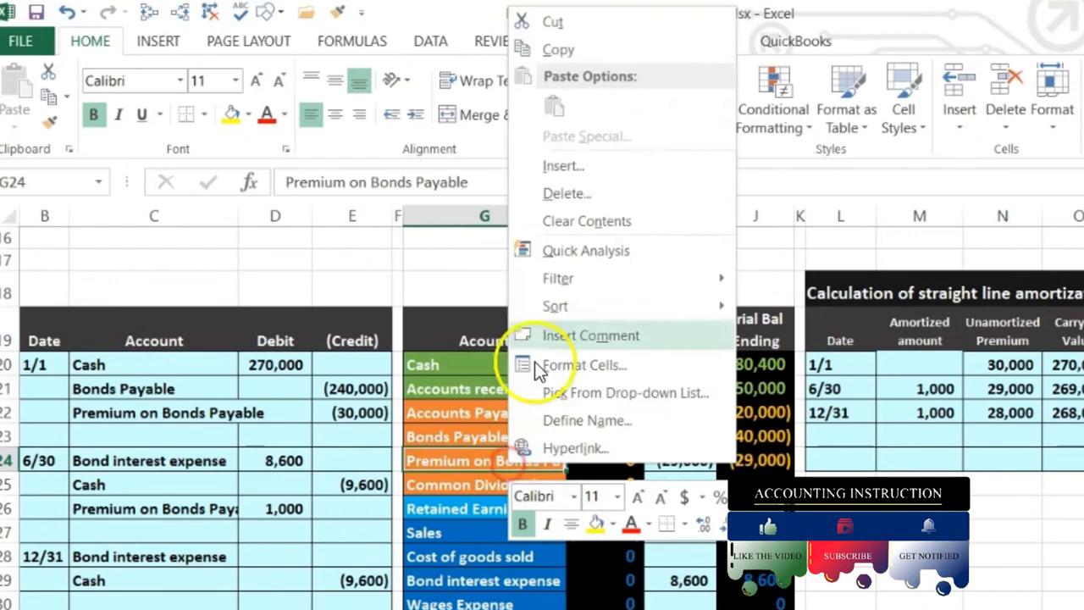
{"action": "left_click", "coordinate": [562, 52]}
{"action": "left_click", "coordinate": [133, 602]}
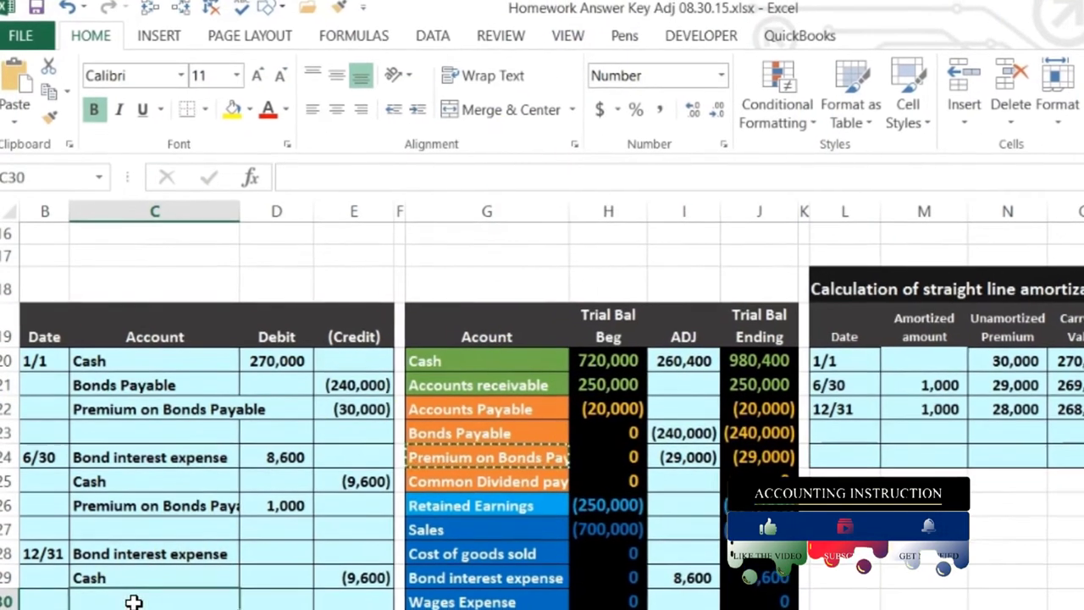
{"action": "right_click", "coordinate": [133, 602]}
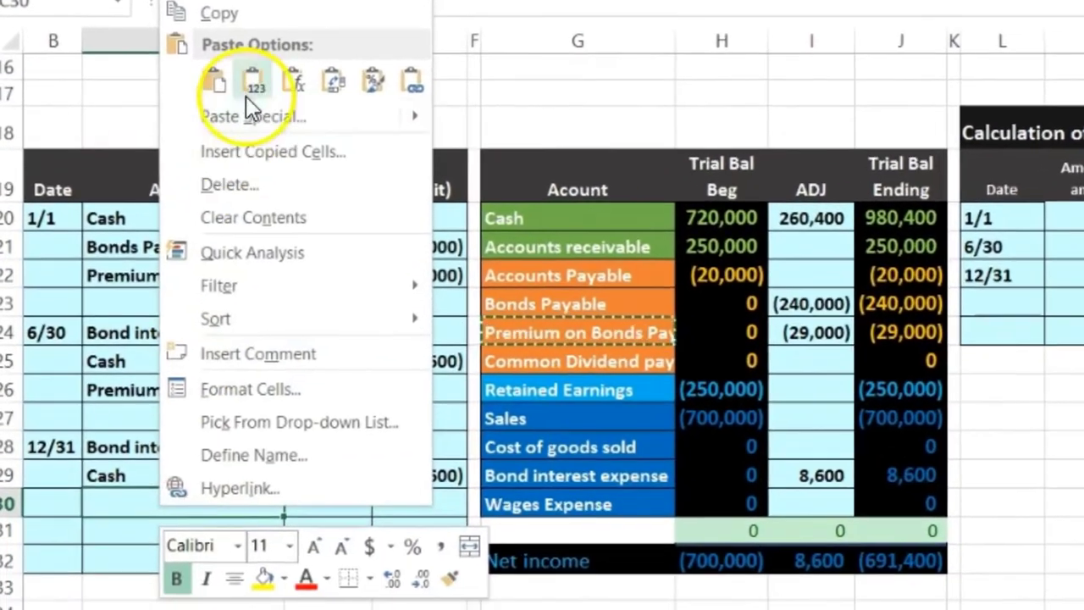
{"action": "left_click", "coordinate": [249, 100]}
{"action": "left_click", "coordinate": [339, 488]}
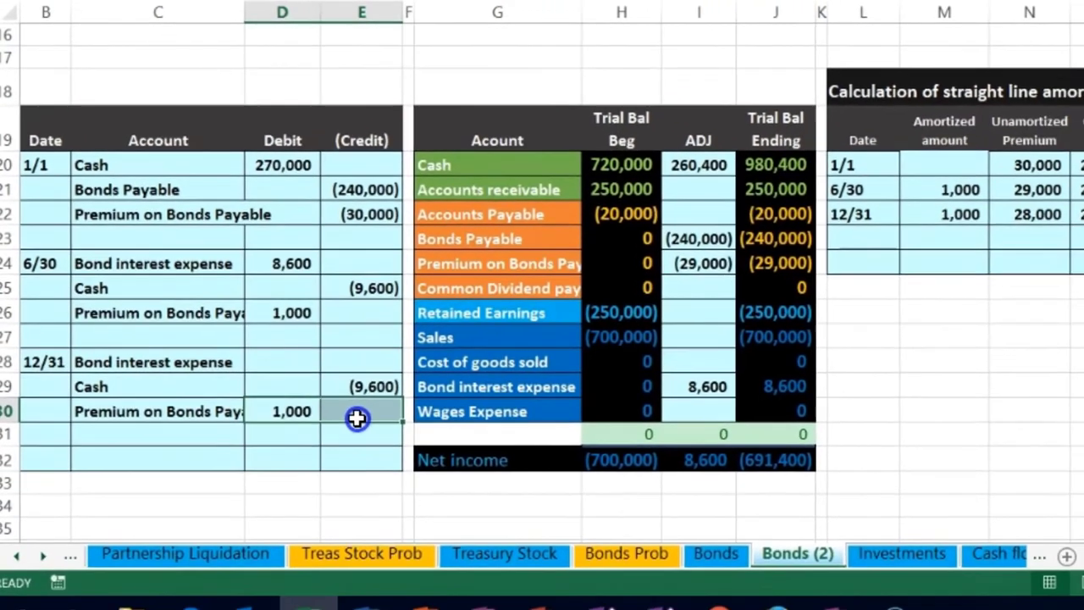
Enter the 12/31 Bond interest expense debit as the negative SUM of the entry's Cash and Premium on Bonds Payable amounts.
{"action": "left_click", "coordinate": [422, 462], "text": "shift"}
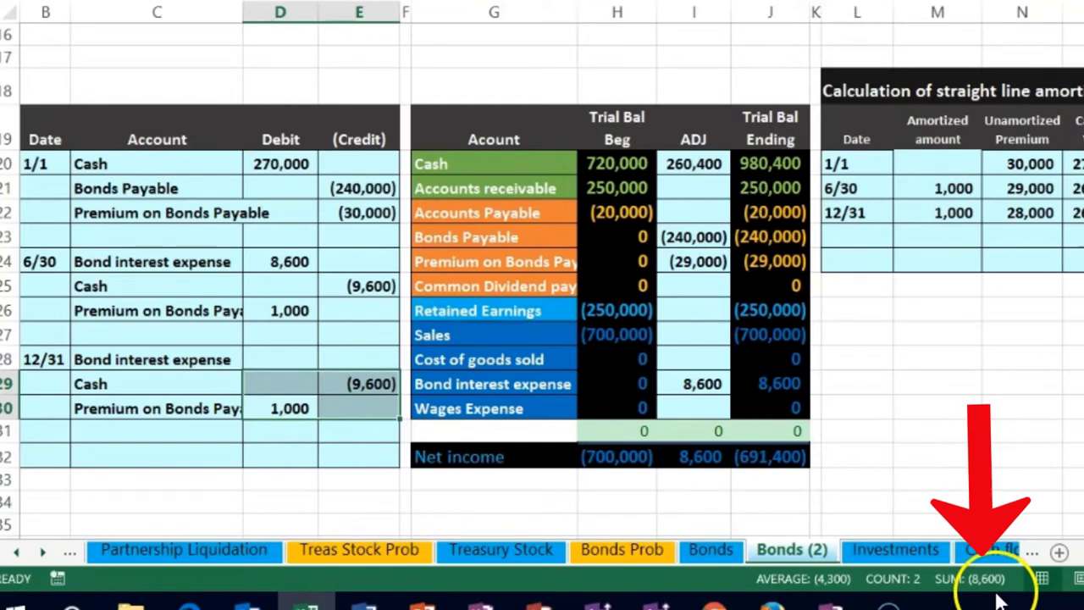
{"action": "left_click", "coordinate": [302, 356]}
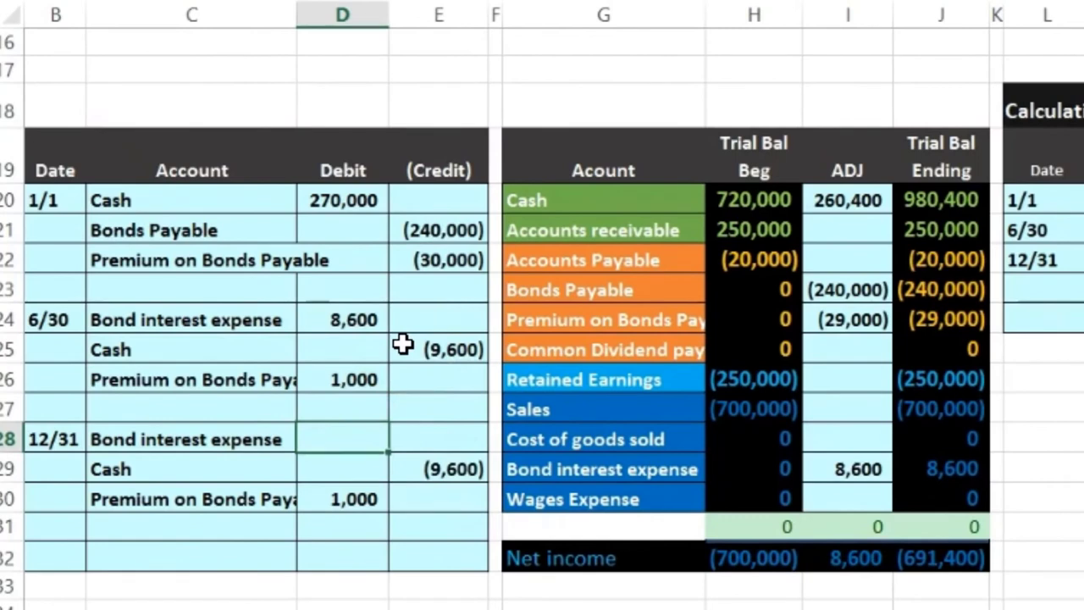
{"action": "type", "text": "-sum("}
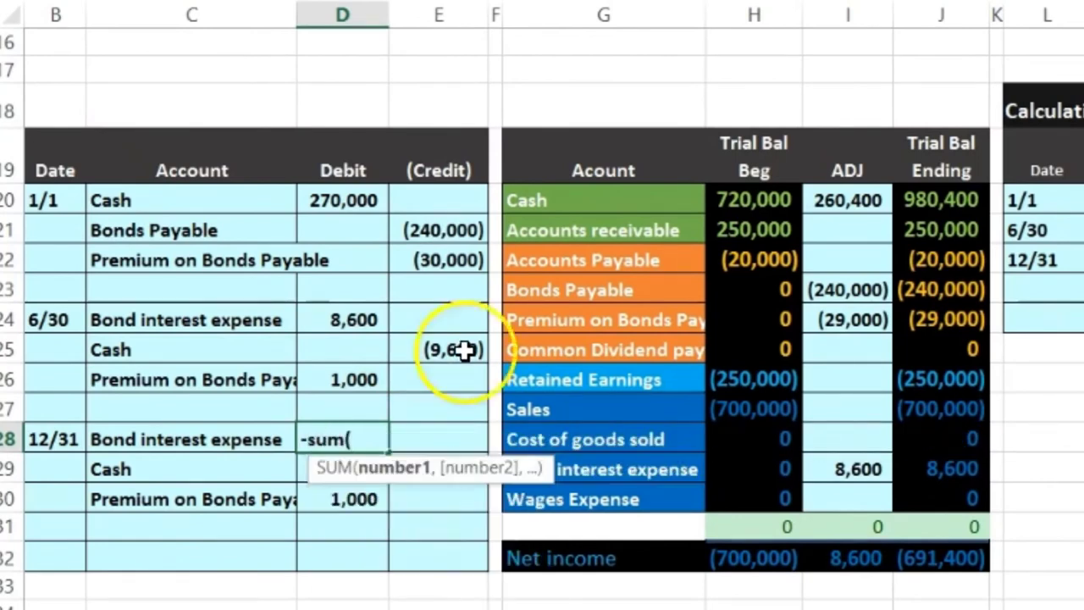
{"action": "left_click_drag", "start_coordinate": [542, 464], "coordinate": [571, 399]}
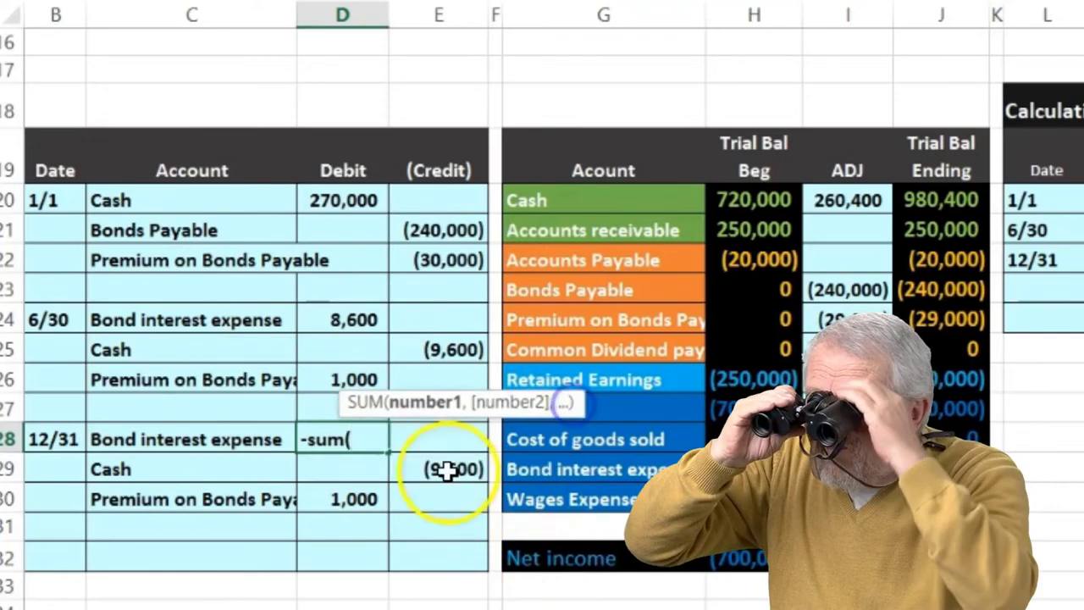
{"action": "left_click_drag", "start_coordinate": [333, 497], "coordinate": [416, 468]}
{"action": "key", "text": "Return"}
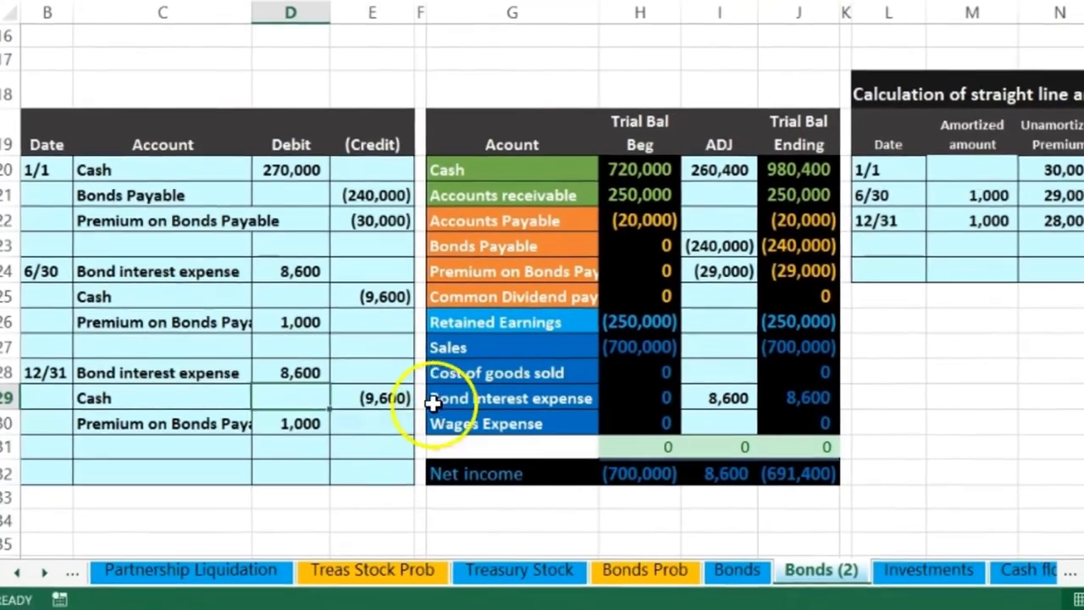
Check the sum of the 12/31 entry's debits, the sum of all its debits and credits, and its premium line.
{"action": "left_click_drag", "start_coordinate": [307, 372], "coordinate": [305, 420]}
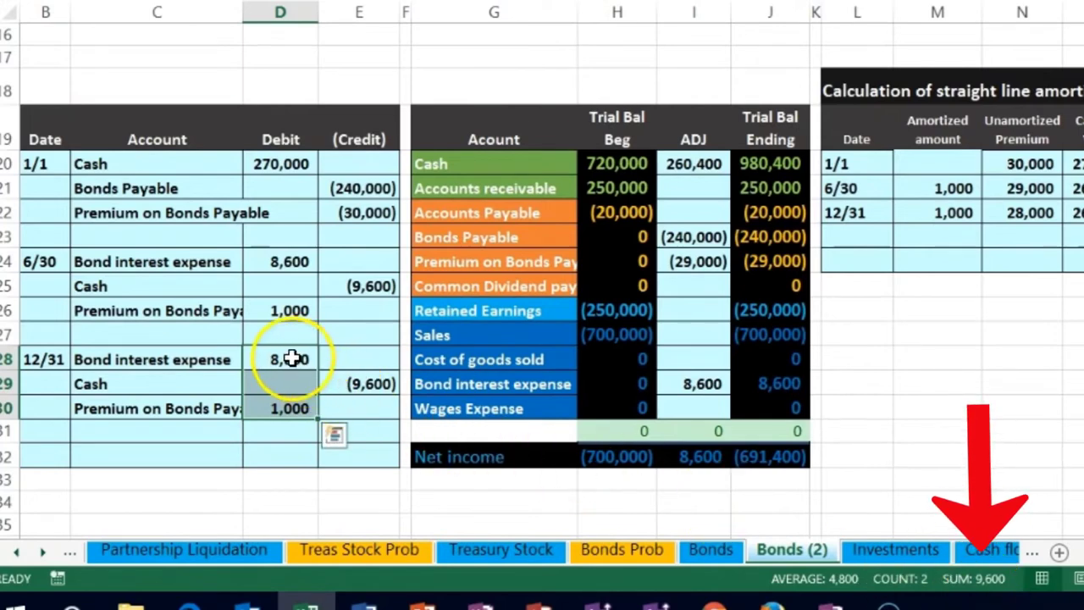
{"action": "left_click_drag", "start_coordinate": [290, 359], "coordinate": [343, 407]}
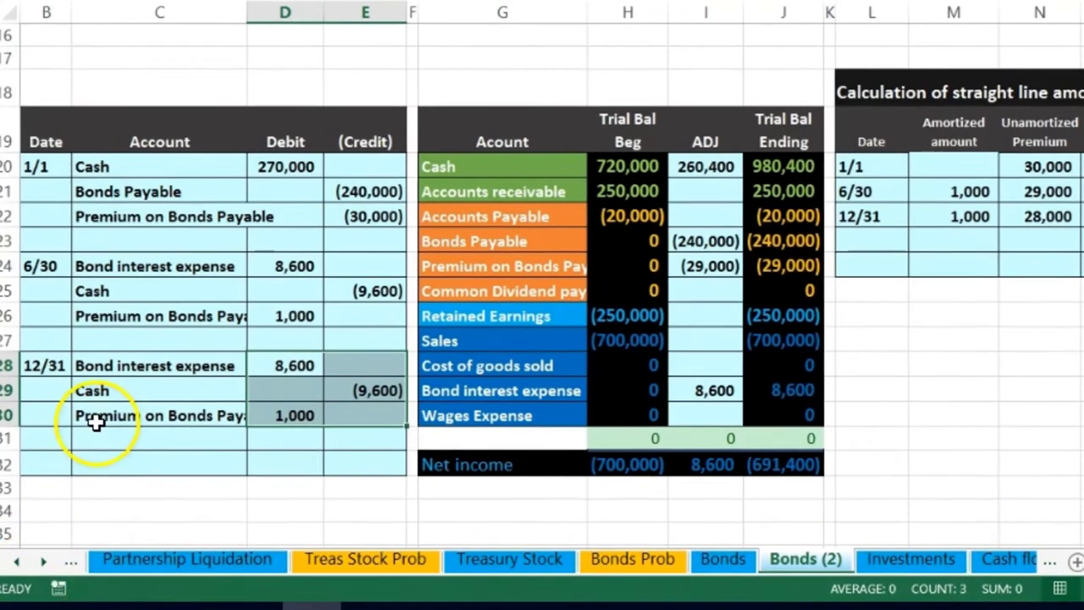
{"action": "left_click", "coordinate": [271, 415]}
{"action": "key", "text": "ctrl+v"}
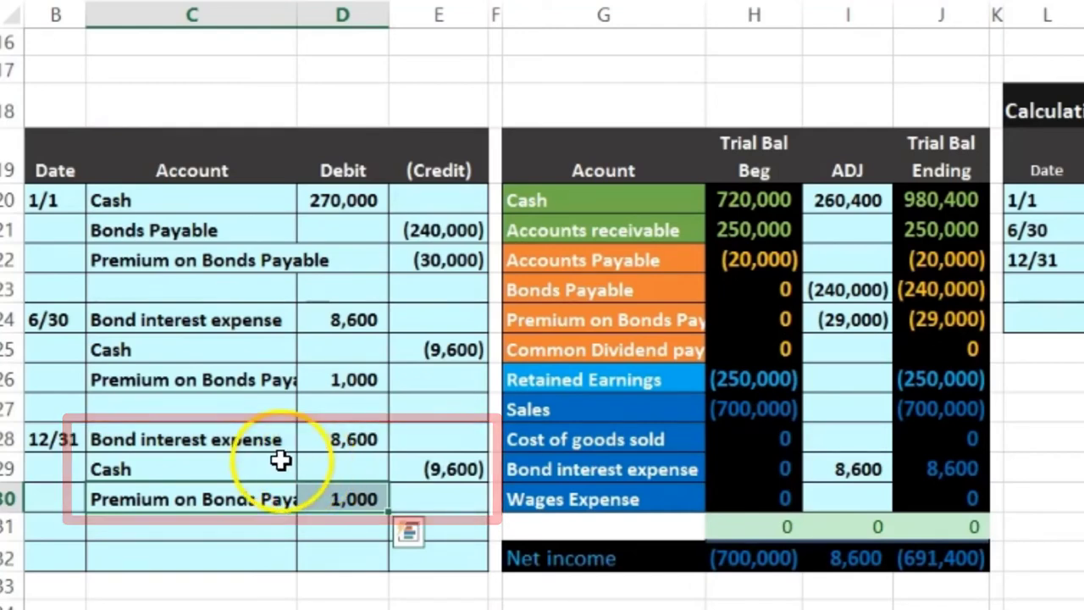
Add the 12/31 Bond interest expense debit (D28) to that account's trial balance adjustment formula and check the ending income statement balances.
{"action": "left_click", "coordinate": [323, 440]}
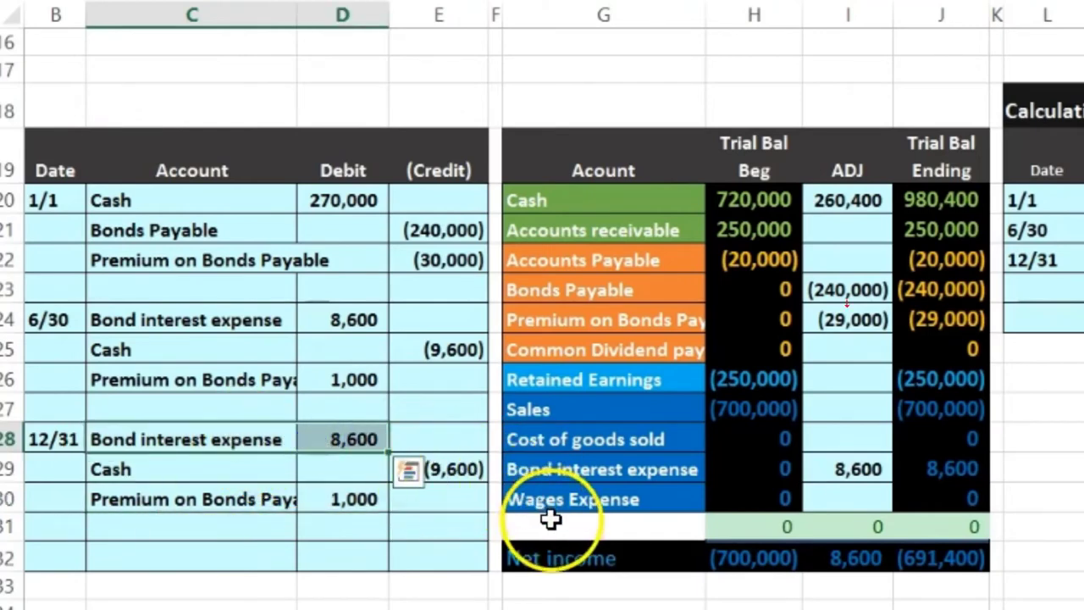
{"action": "left_click", "coordinate": [648, 468]}
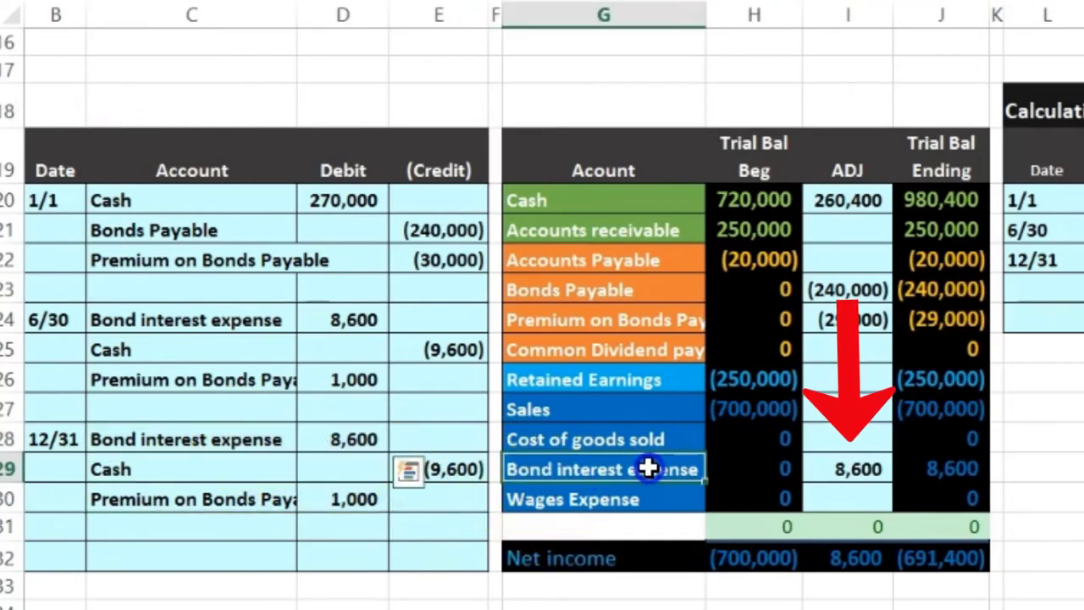
{"action": "left_click", "coordinate": [838, 471]}
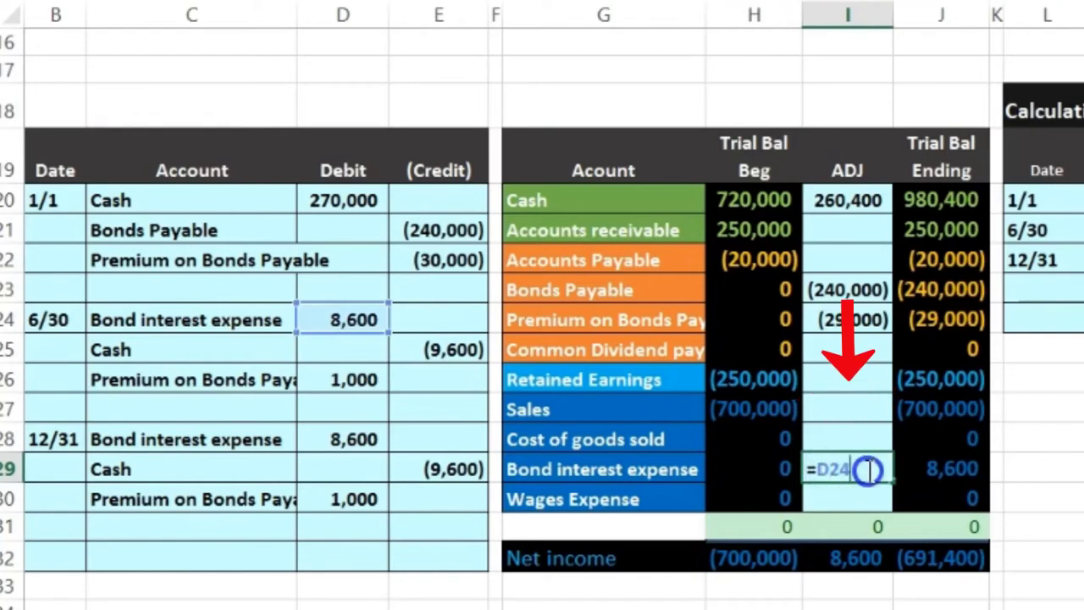
{"action": "type", "text": "+"}
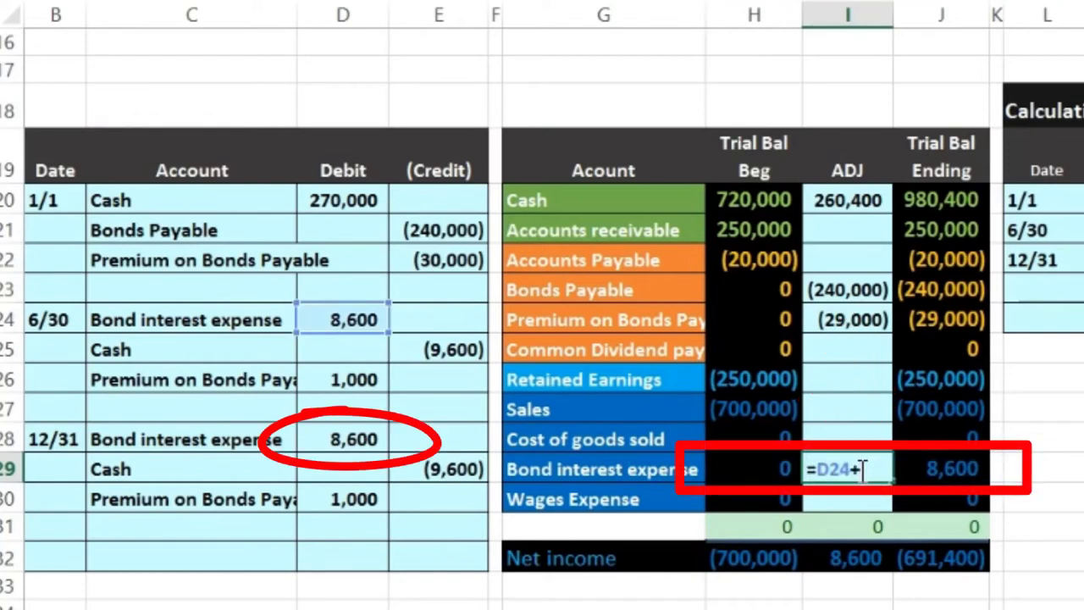
{"action": "left_click", "coordinate": [360, 443]}
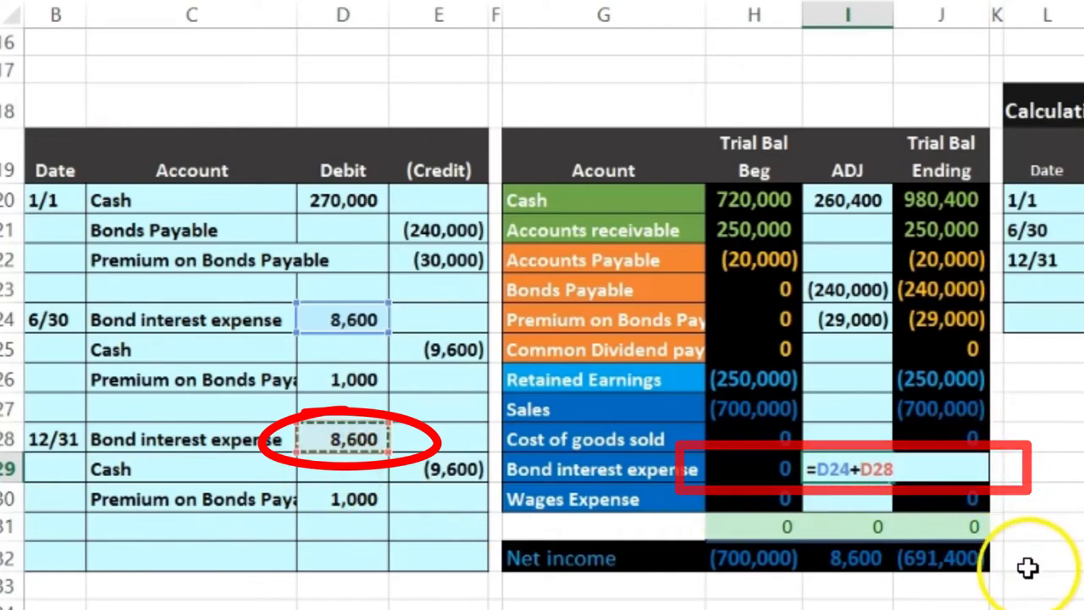
{"action": "key", "text": "Return"}
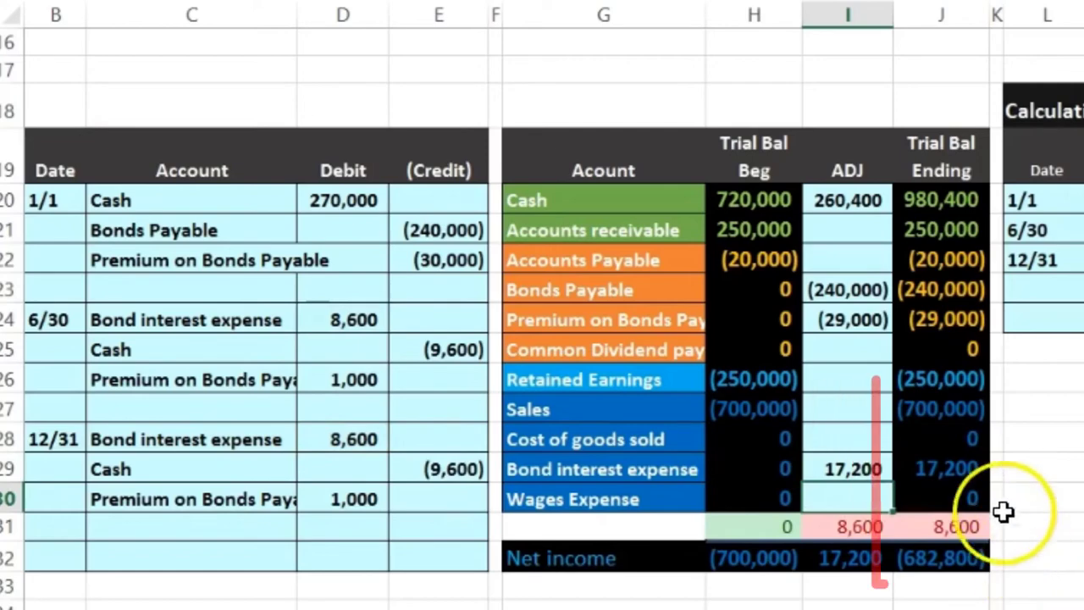
{"action": "left_click", "coordinate": [946, 413]}
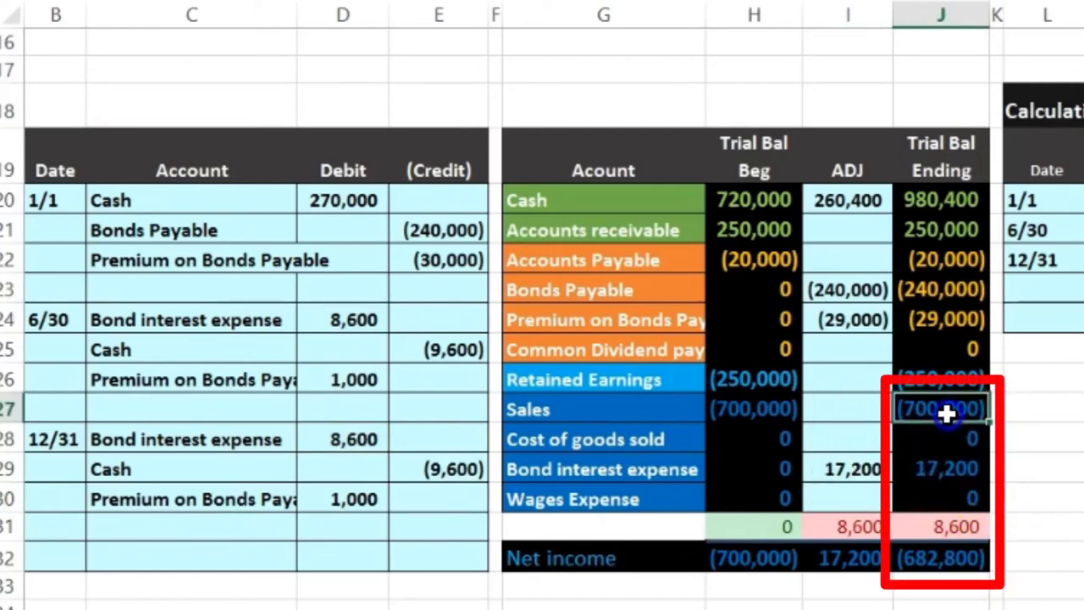
{"action": "left_click_drag", "start_coordinate": [946, 412], "coordinate": [946, 474]}
{"action": "left_click", "coordinate": [1040, 461]}
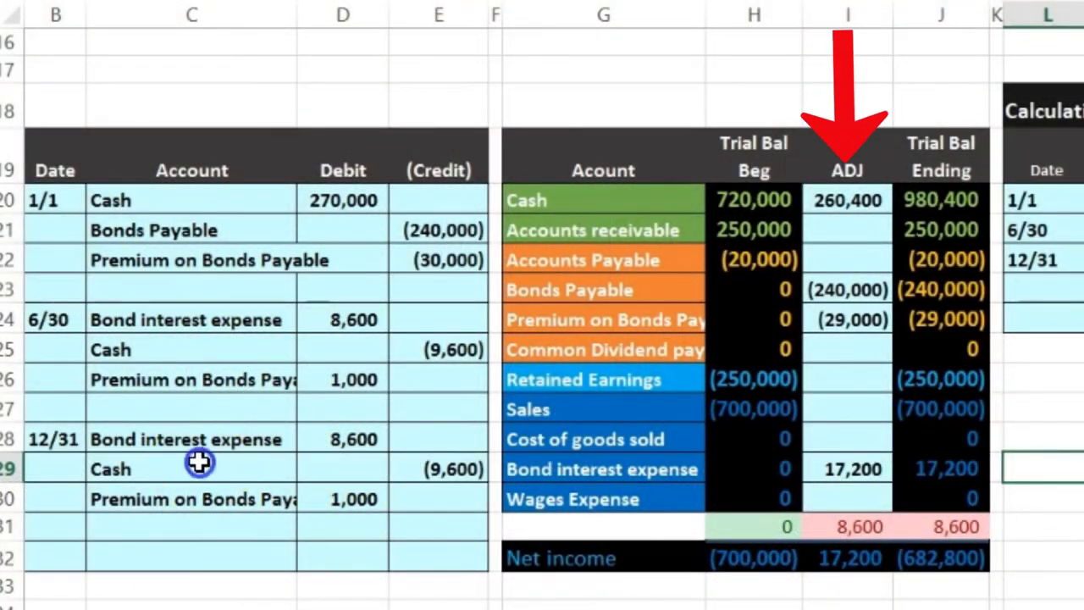
Post the 12/31 Cash credit to the trial balance by extending the Cash adjustment formula to =D20+E25+E29.
{"action": "left_click_drag", "start_coordinate": [200, 461], "coordinate": [432, 472]}
{"action": "left_click", "coordinate": [564, 204]}
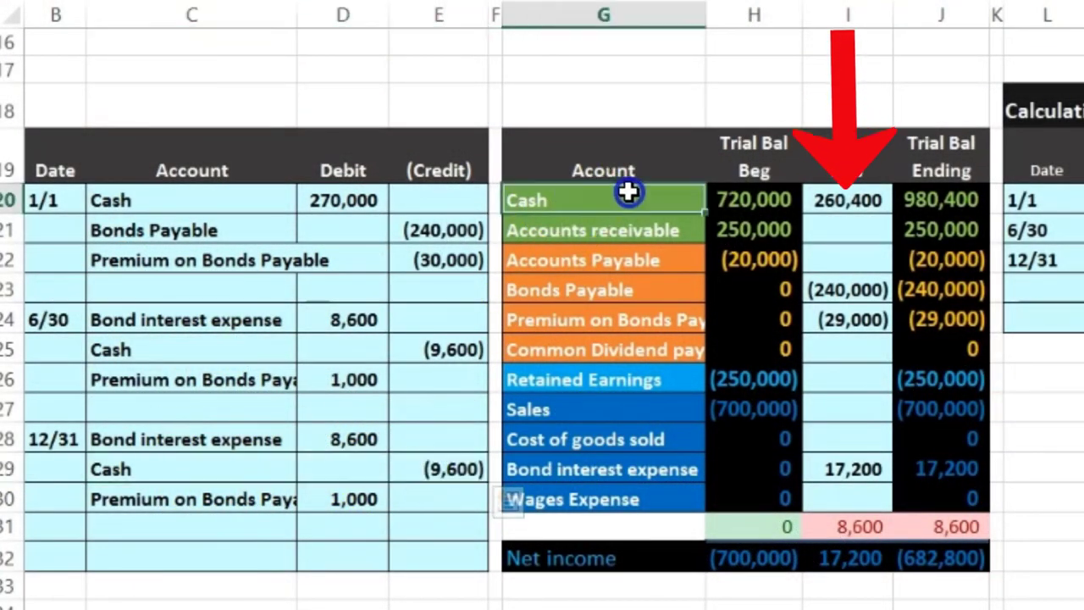
{"action": "left_click", "coordinate": [849, 197]}
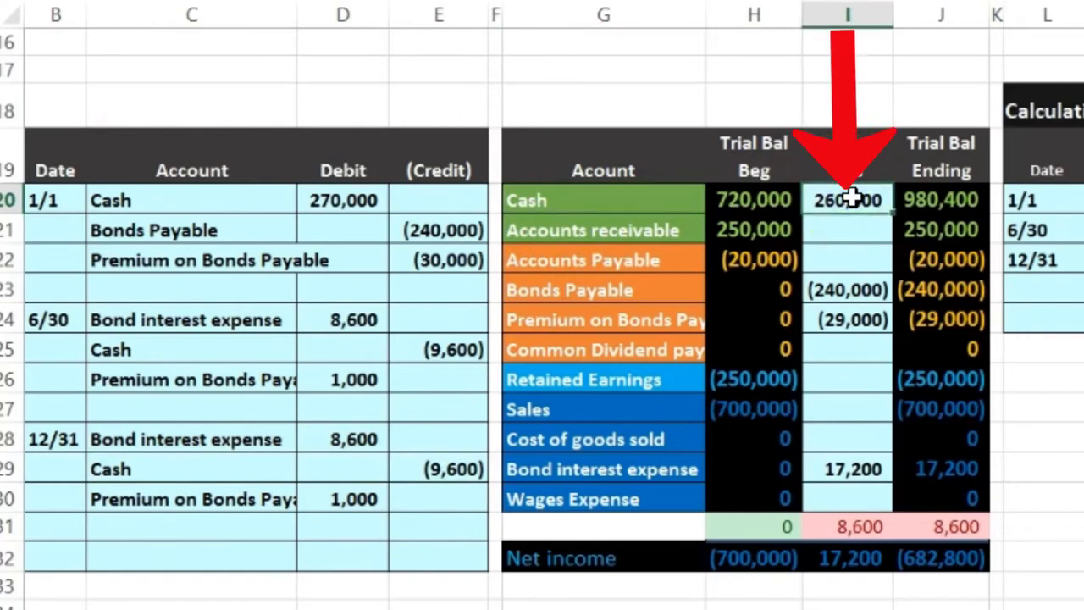
{"action": "double_click", "coordinate": [856, 200]}
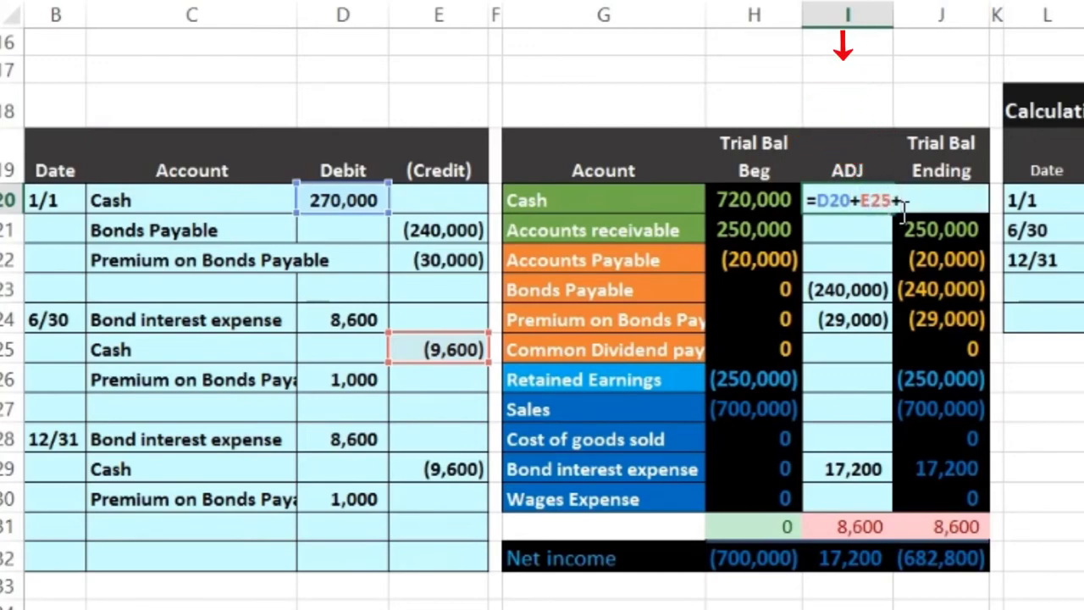
{"action": "left_click", "coordinate": [460, 468]}
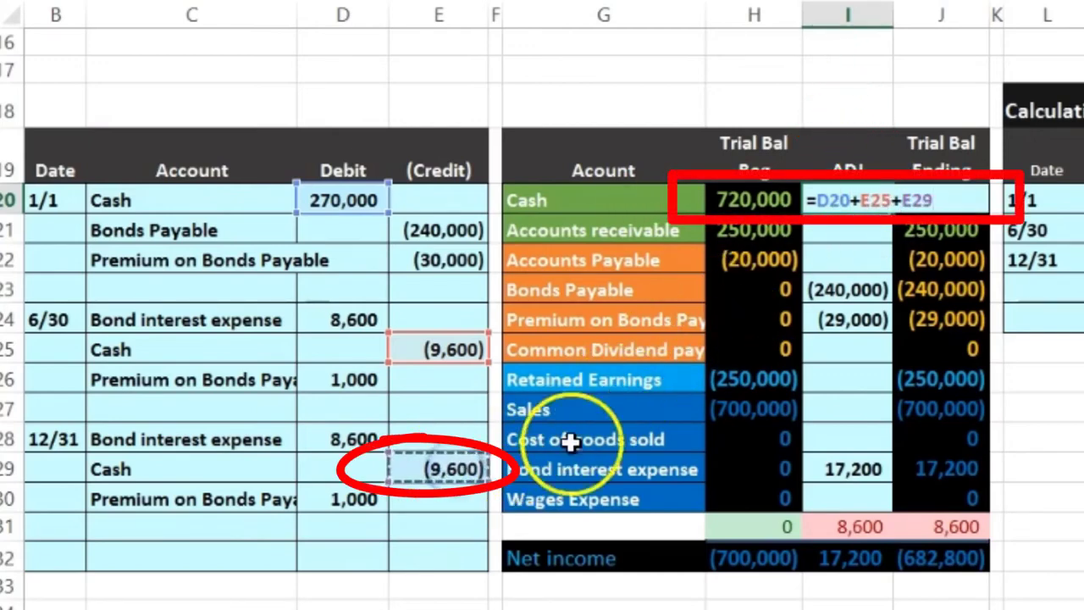
{"action": "key", "text": "Return"}
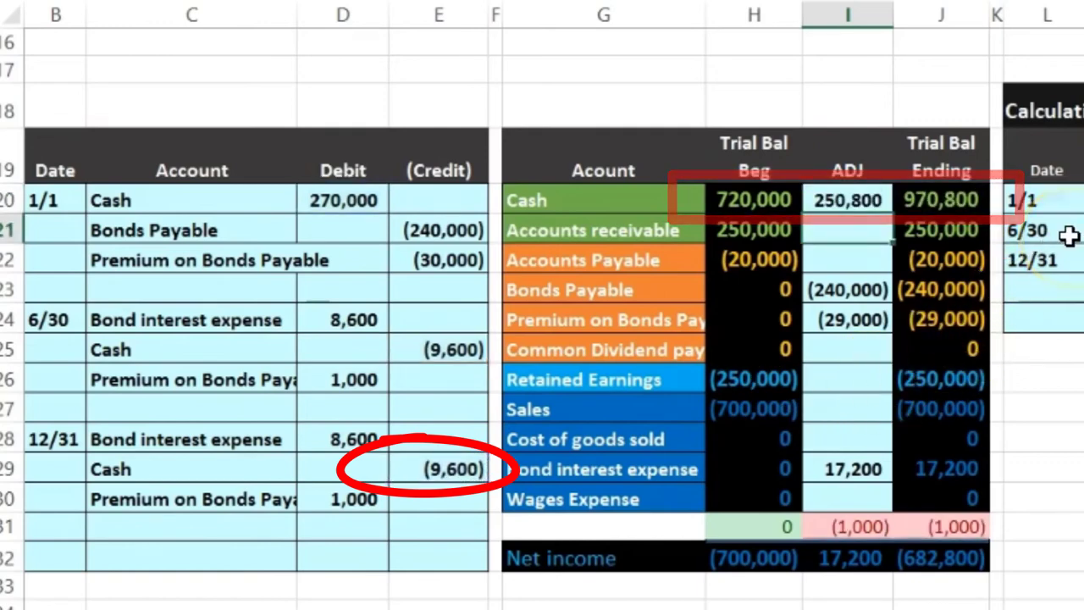
Post the 12/31 premium amortization by adding debit D30 to the Premium on Bonds Payable adjustment formula in the trial balance.
{"action": "left_click_drag", "start_coordinate": [229, 507], "coordinate": [327, 505]}
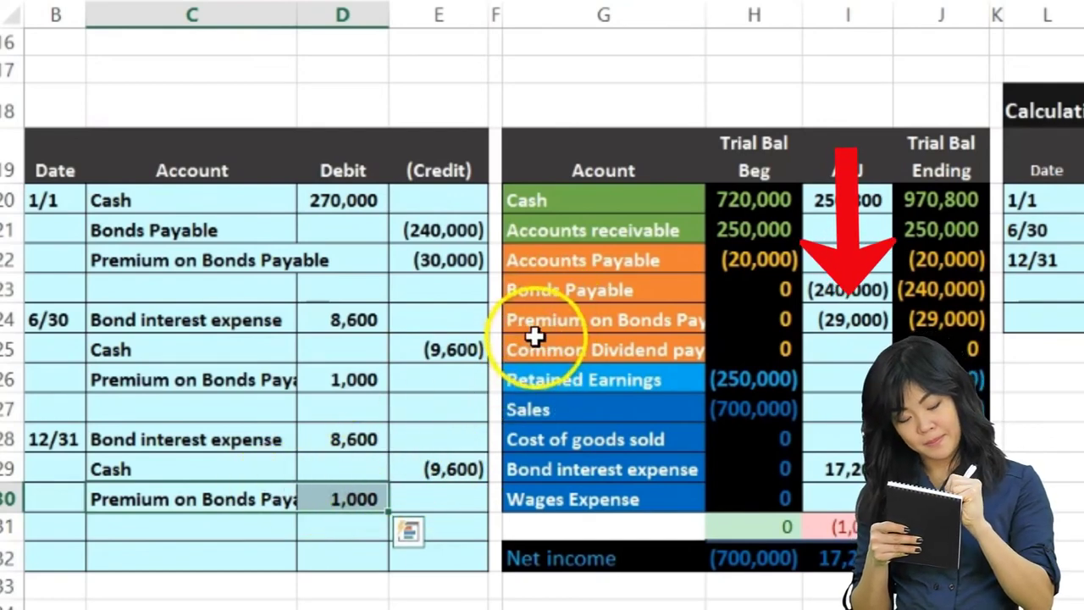
{"action": "left_click", "coordinate": [631, 326]}
{"action": "left_click", "coordinate": [865, 317]}
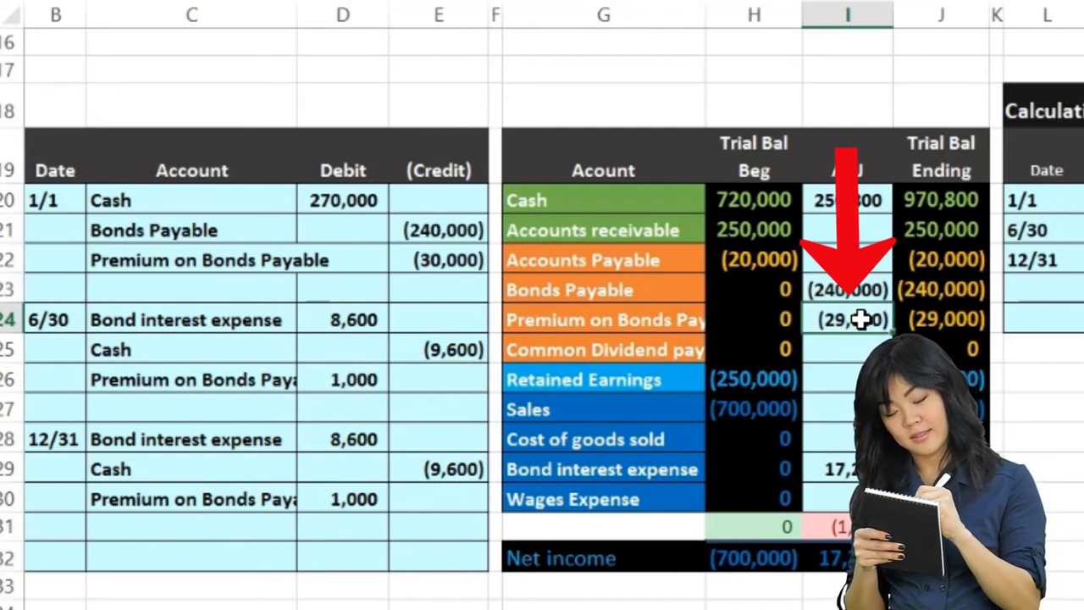
{"action": "double_click", "coordinate": [861, 318]}
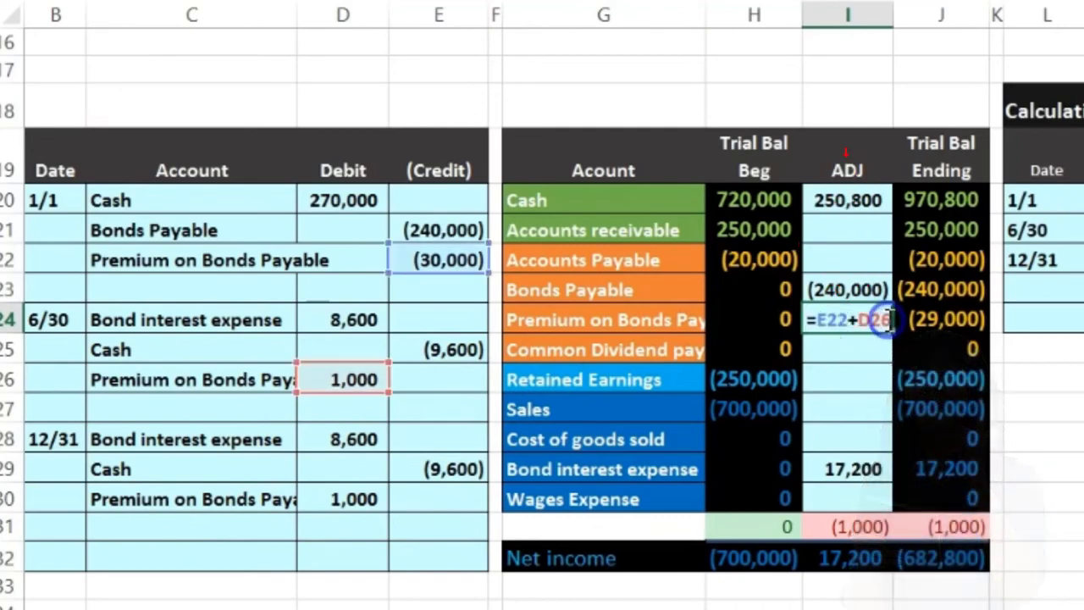
{"action": "left_click", "coordinate": [343, 498]}
{"action": "key", "text": "Return"}
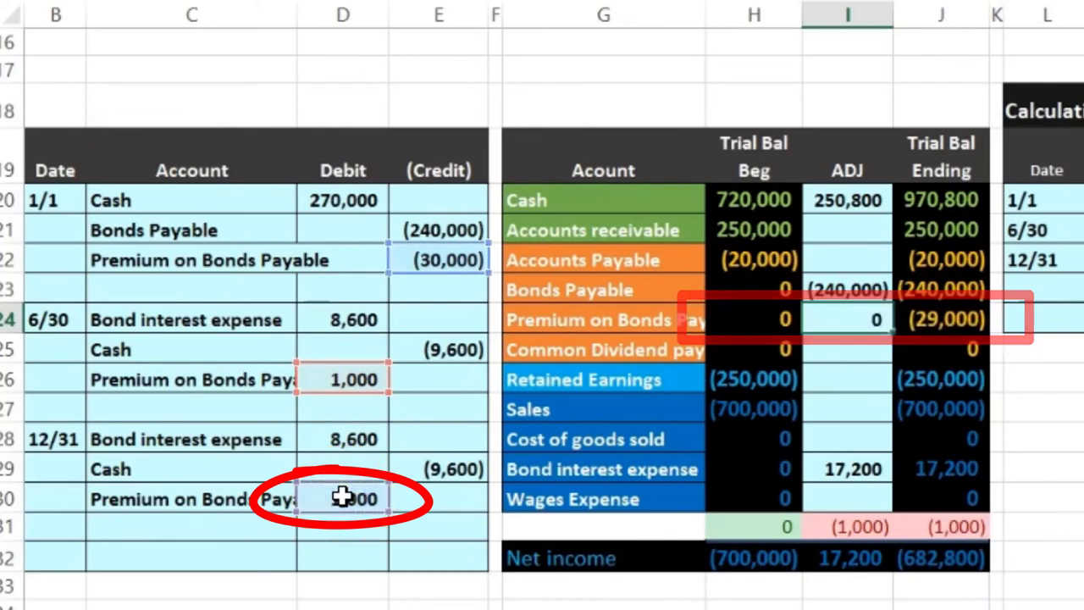
Check the ending trial balance total and compare the sum of Bonds Payable and its premium with the 12/31 carrying value.
{"action": "left_click", "coordinate": [944, 528]}
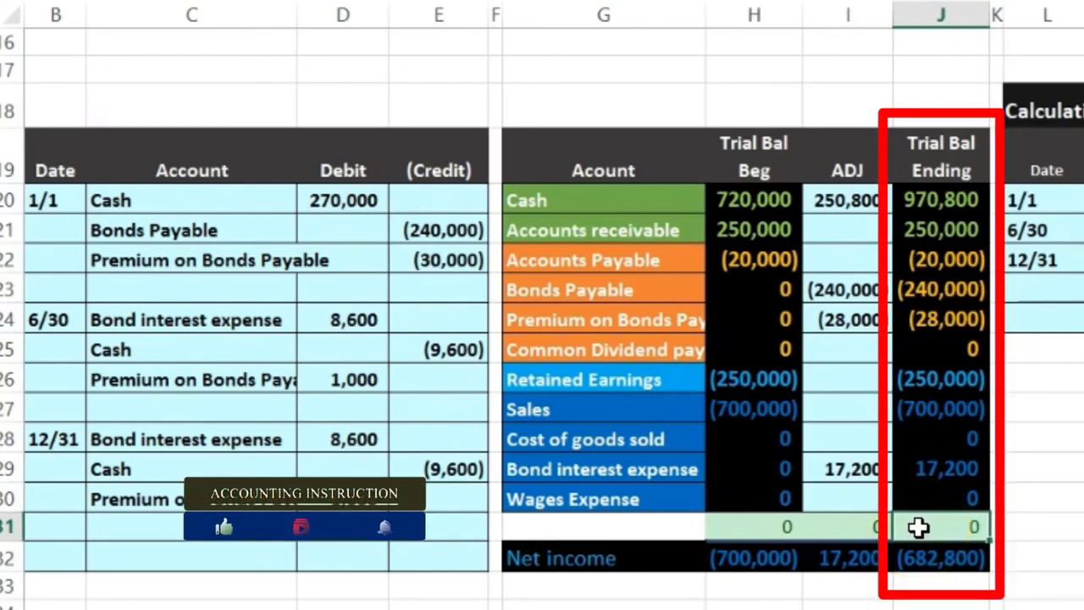
{"action": "left_click", "coordinate": [944, 289]}
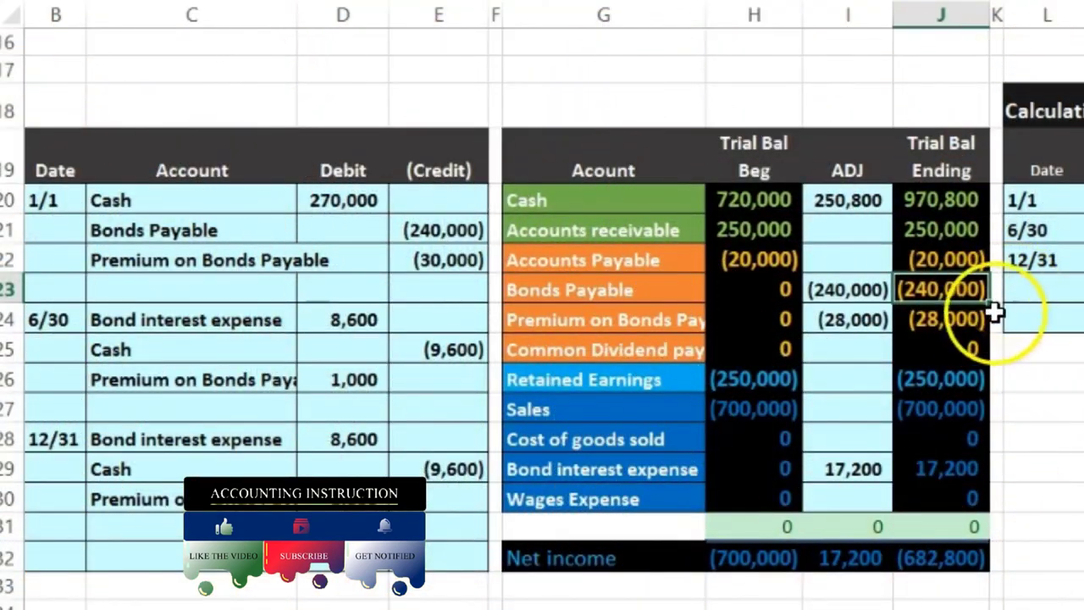
{"action": "left_click", "coordinate": [957, 318]}
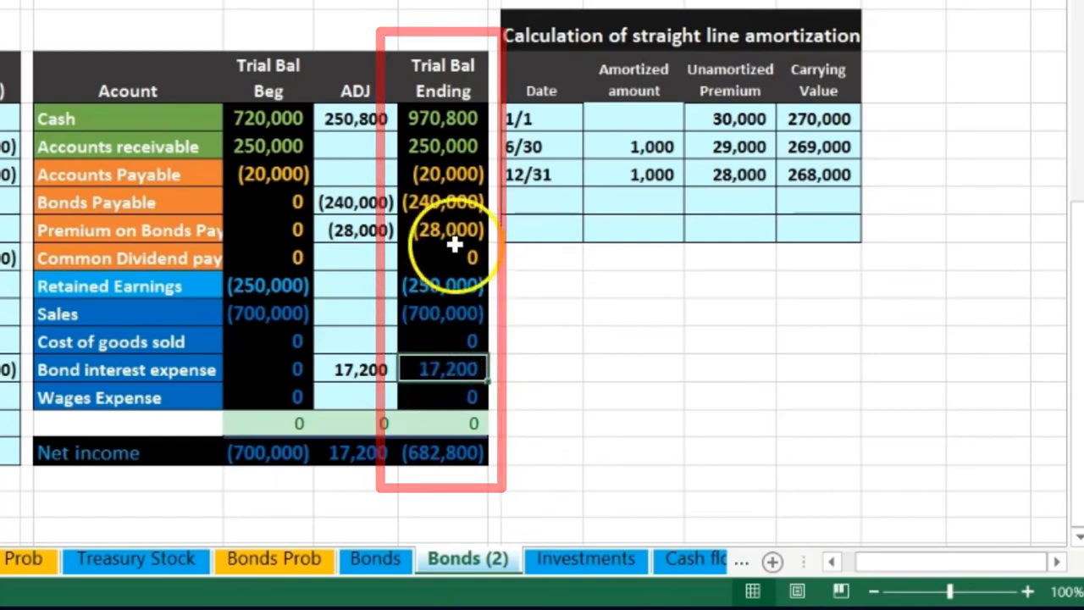
{"action": "left_click_drag", "start_coordinate": [448, 203], "coordinate": [457, 224]}
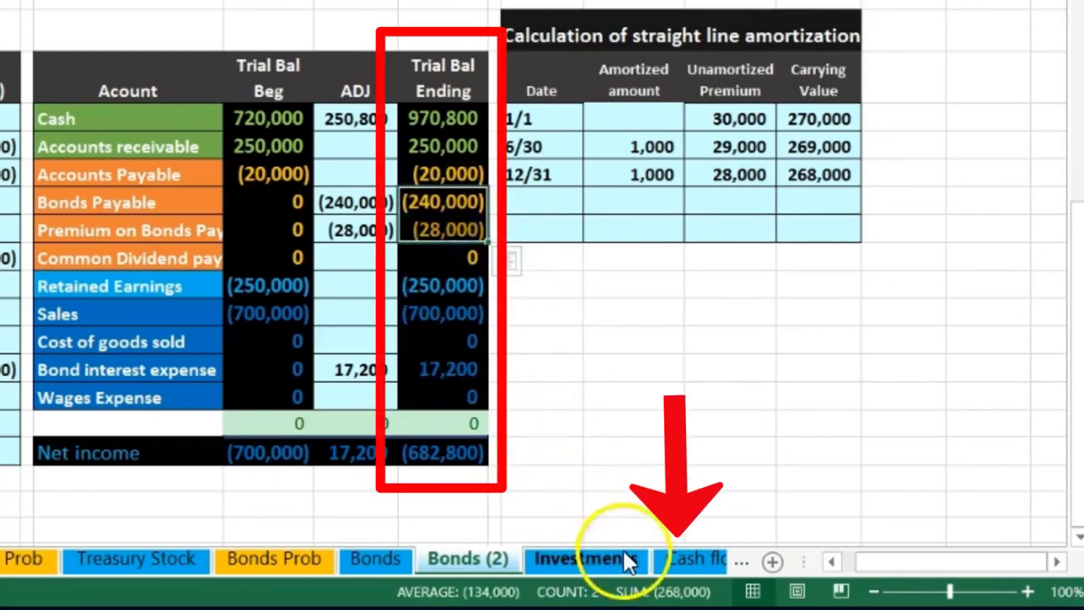